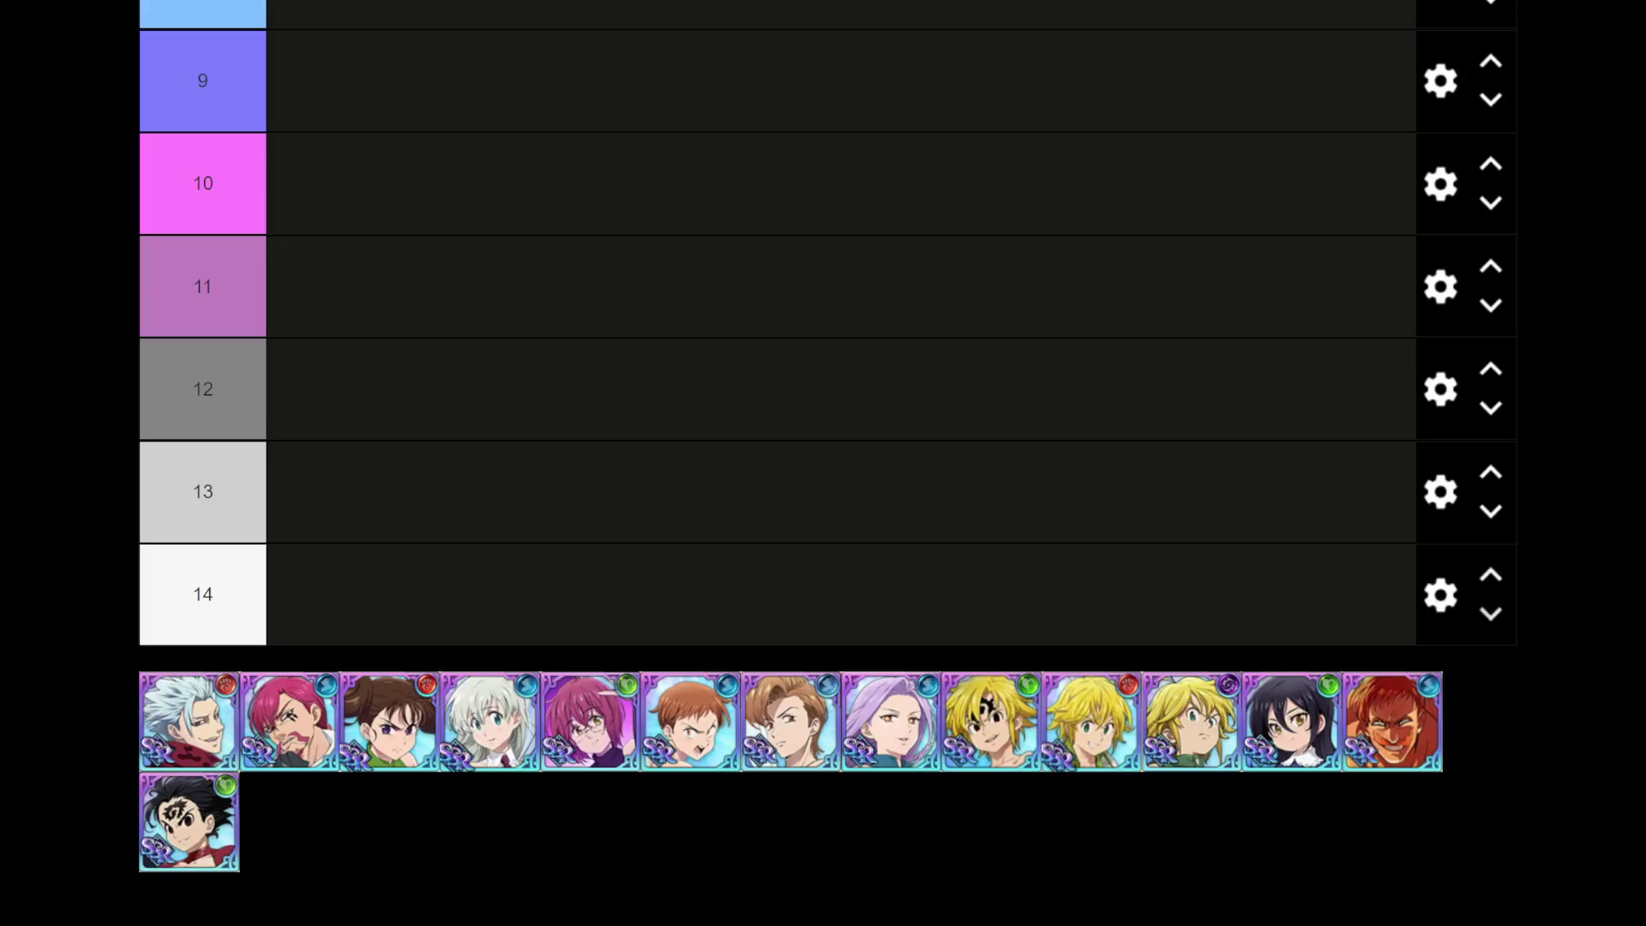
- Place the blond Meliodas portrait from the pool into the first slot of tier 1
{"action": "scroll", "coordinate": [823, 463], "scroll_direction": "up", "scroll_amount": 10}
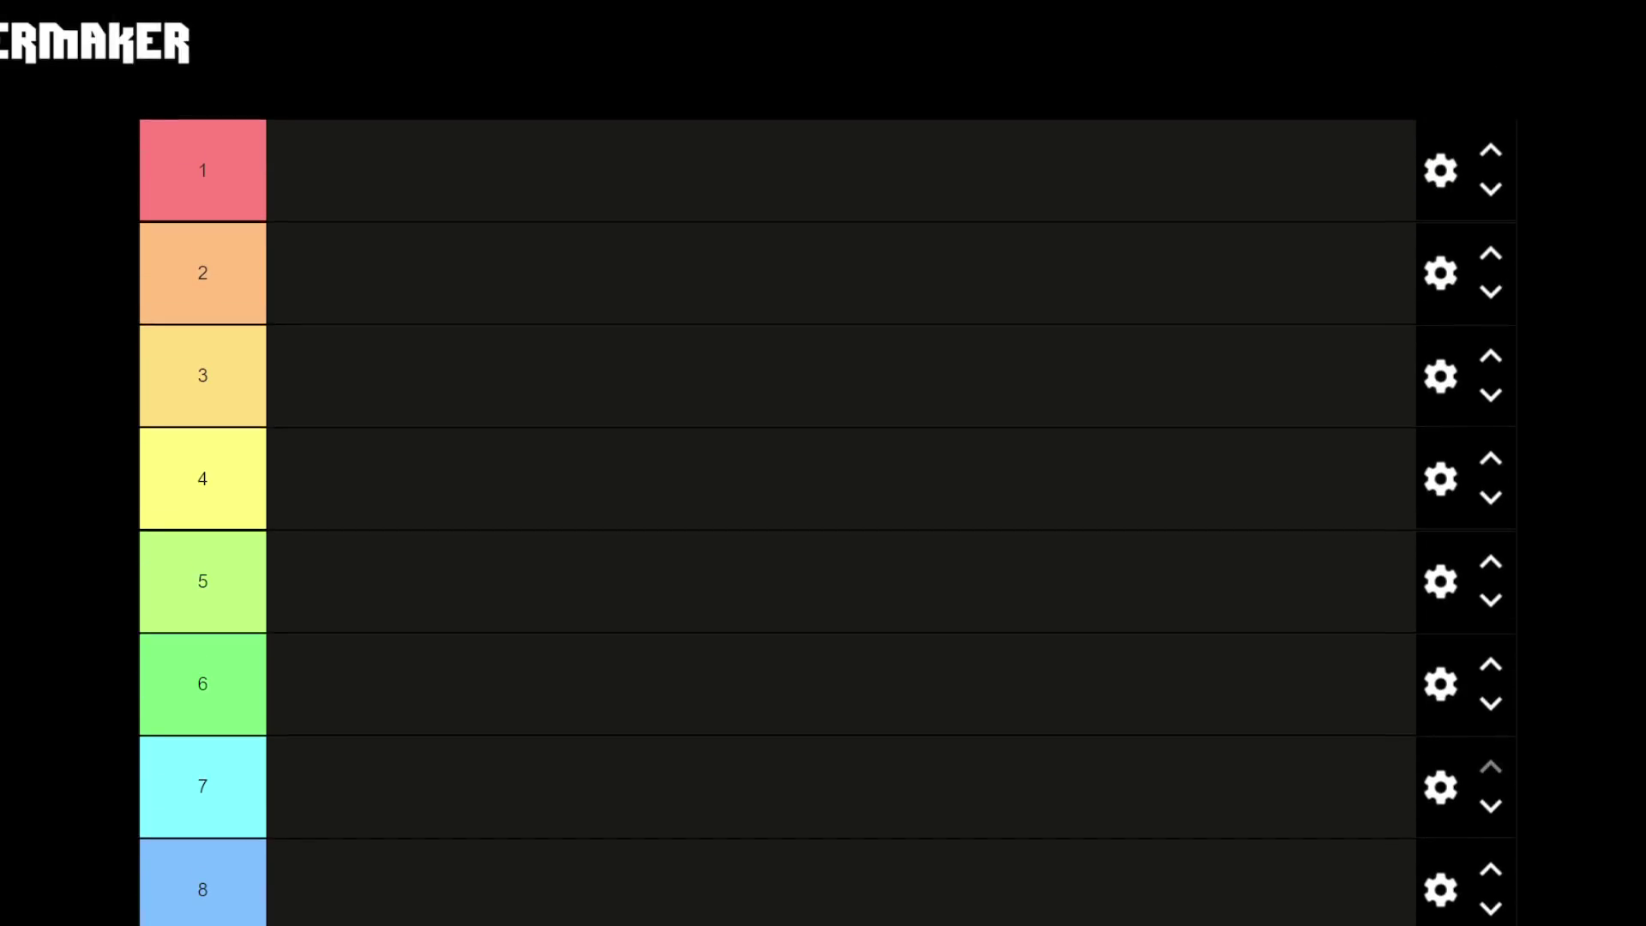
{"action": "scroll", "coordinate": [823, 463], "scroll_direction": "down", "scroll_amount": 10}
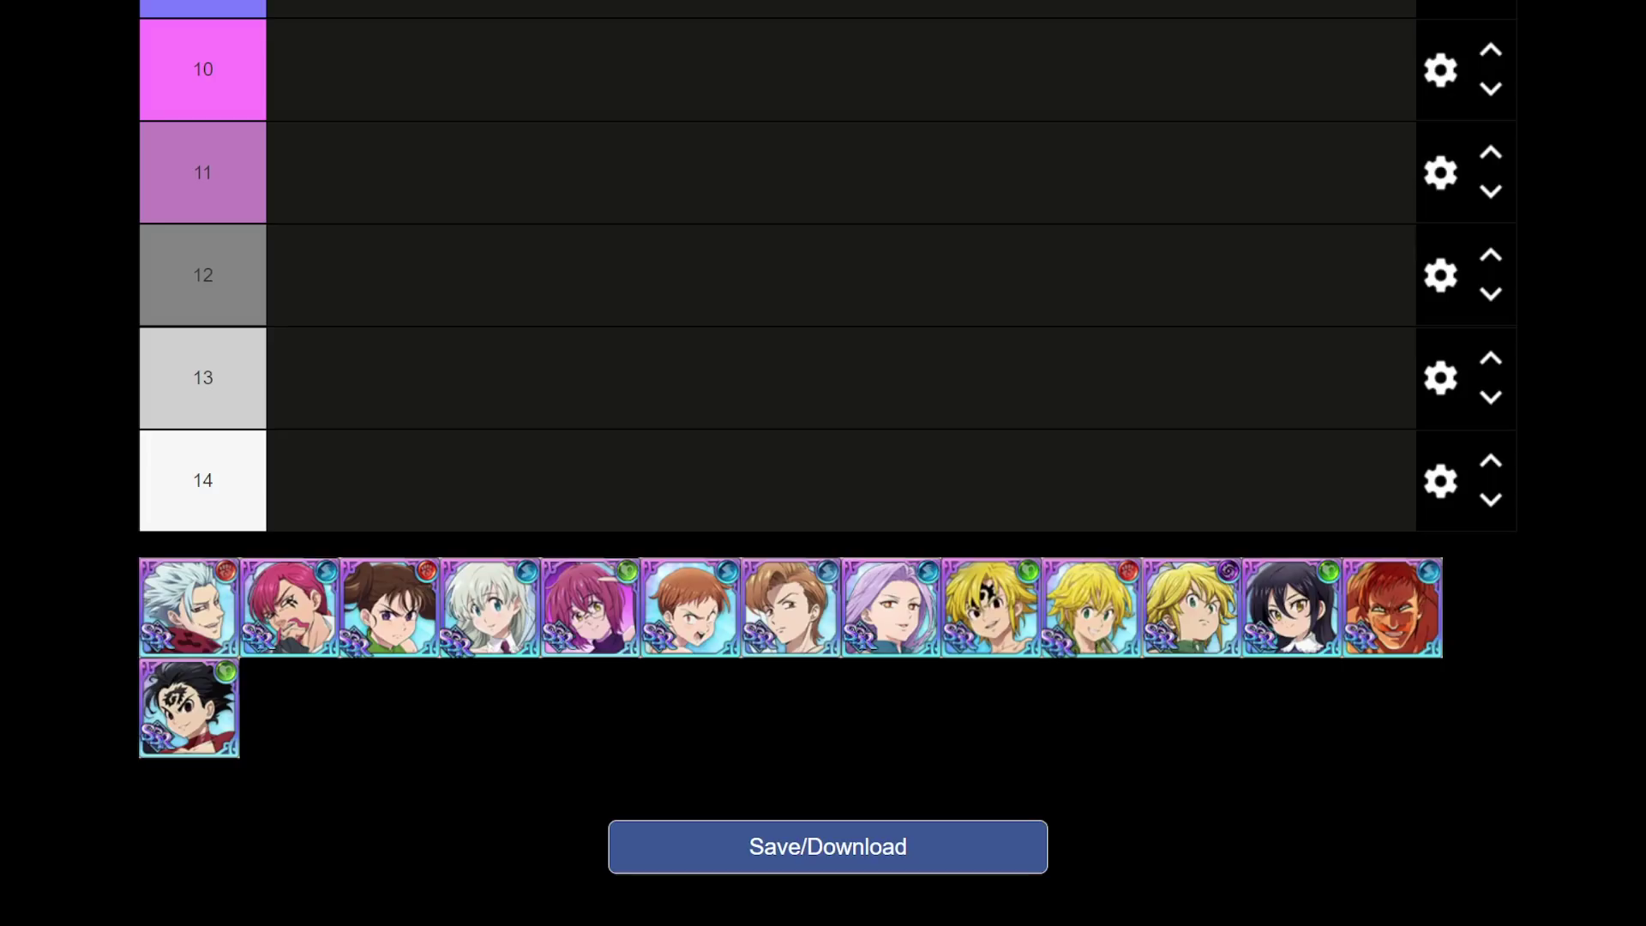
{"action": "double_click", "coordinate": [202, 480]}
{"action": "left_click", "coordinate": [107, 512]}
{"action": "left_click_drag", "start_coordinate": [699, 607], "coordinate": [699, 582]}
{"action": "left_click_drag", "start_coordinate": [257, 643], "coordinate": [236, 634]}
{"action": "left_click_drag", "start_coordinate": [1187, 648], "coordinate": [477, 205]}
{"action": "scroll", "coordinate": [1179, 613], "scroll_direction": "up", "scroll_amount": 10}
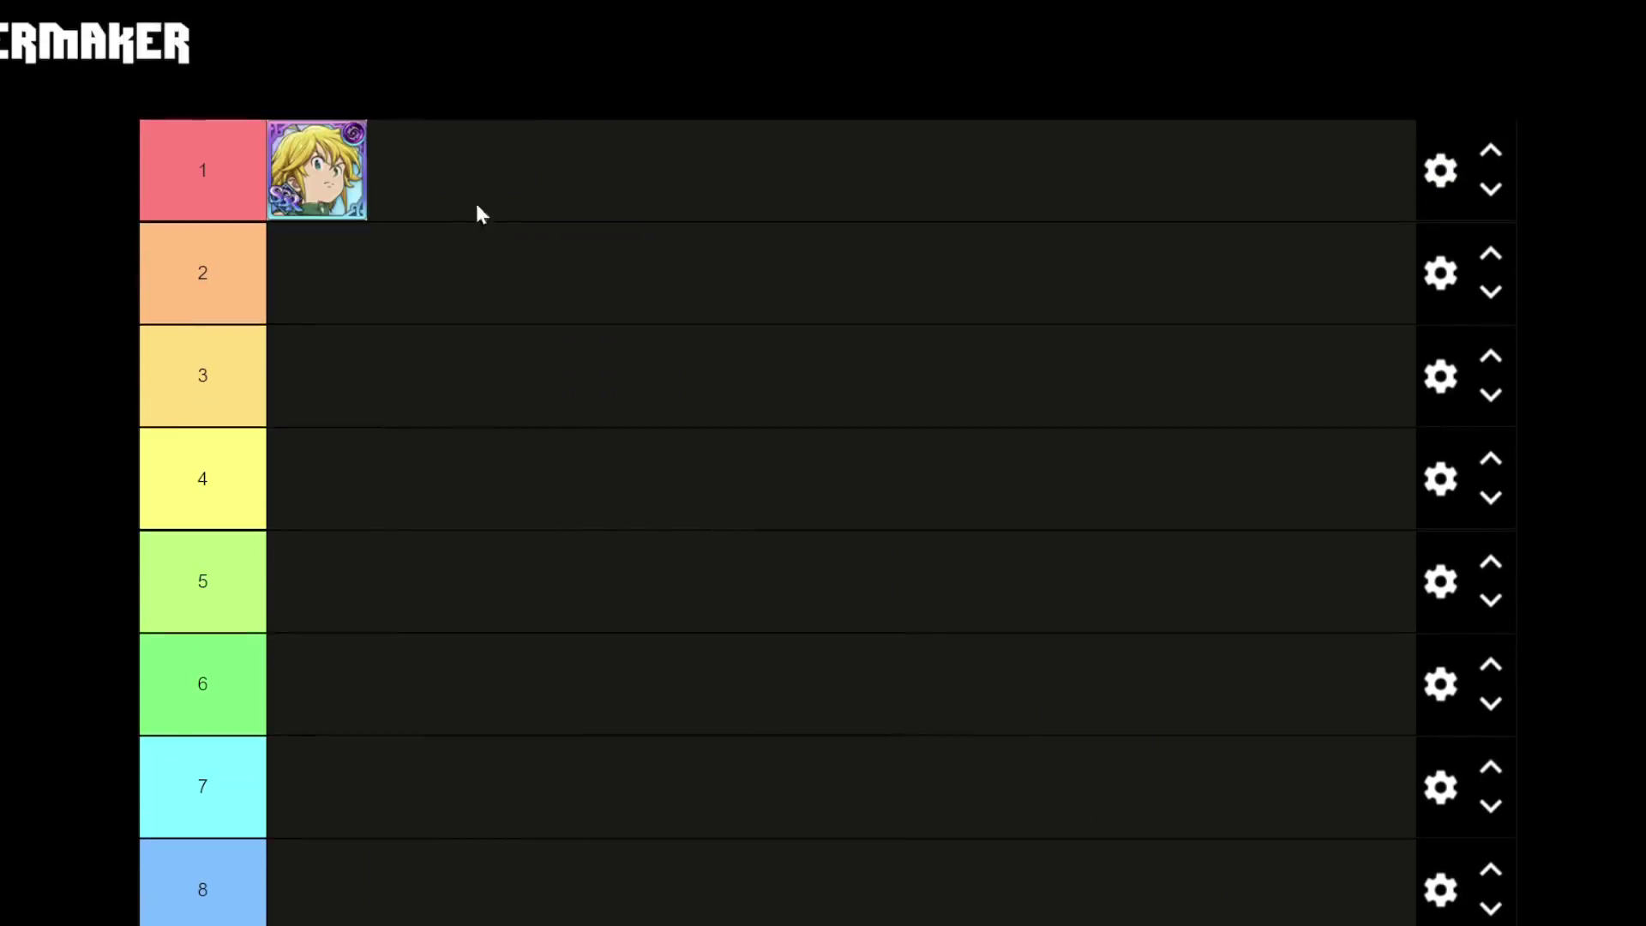
{"action": "scroll", "coordinate": [598, 393], "scroll_direction": "down", "scroll_amount": 1}
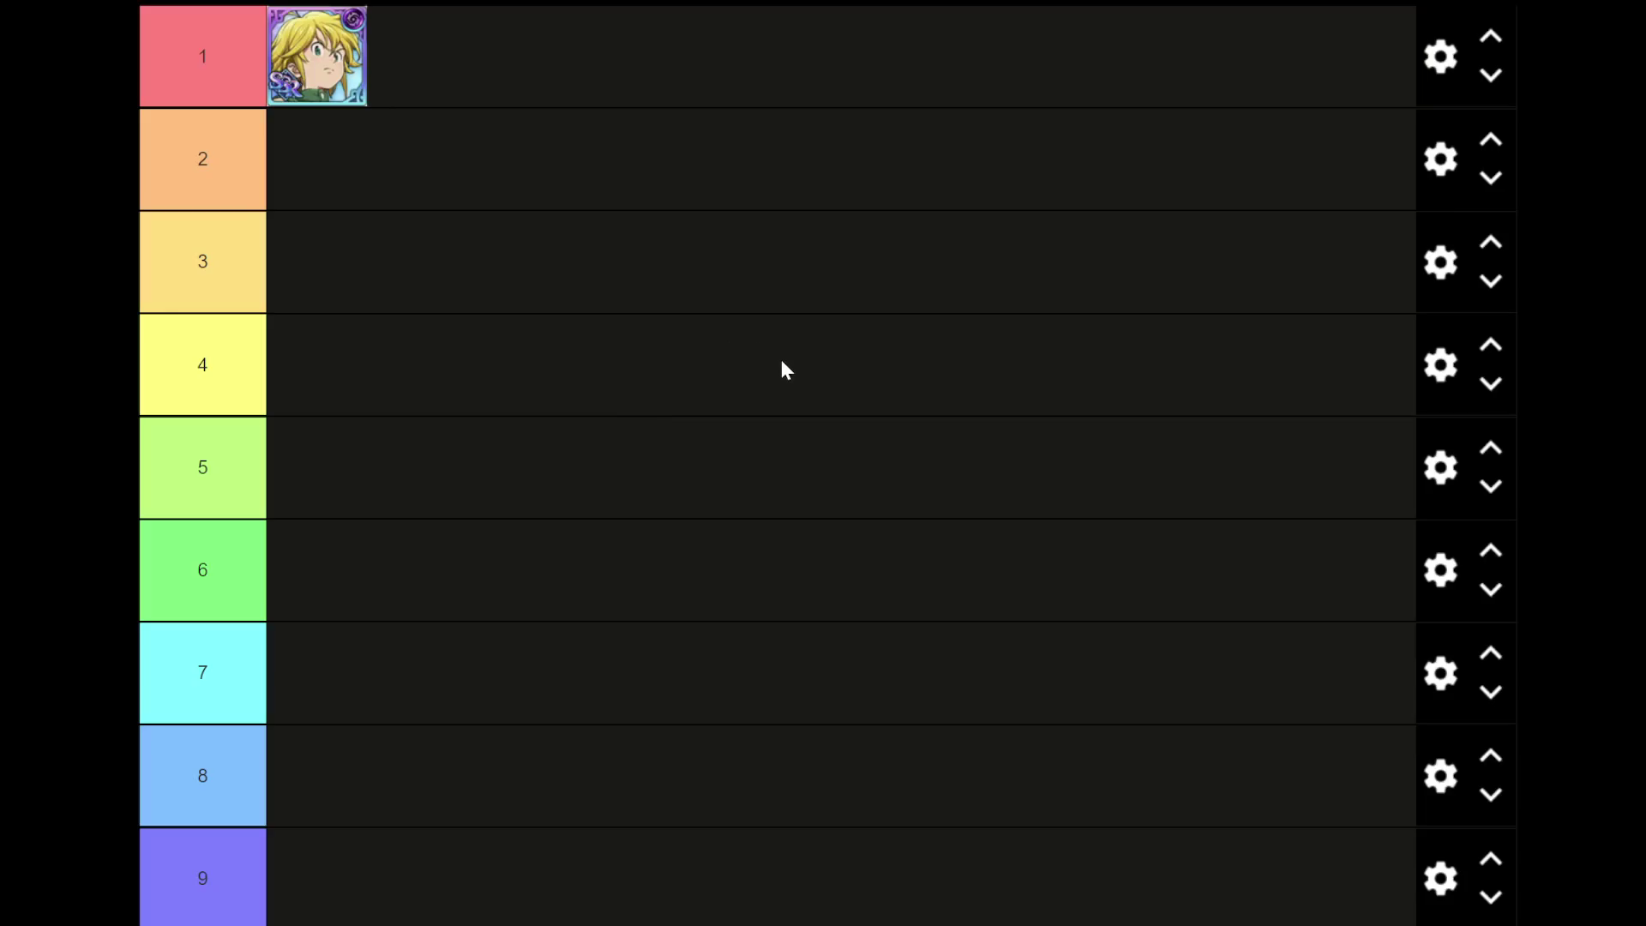
- Drag the brown-haired character portrait from the pool up into the tier list
{"action": "scroll", "coordinate": [1040, 361], "scroll_direction": "down", "scroll_amount": 12}
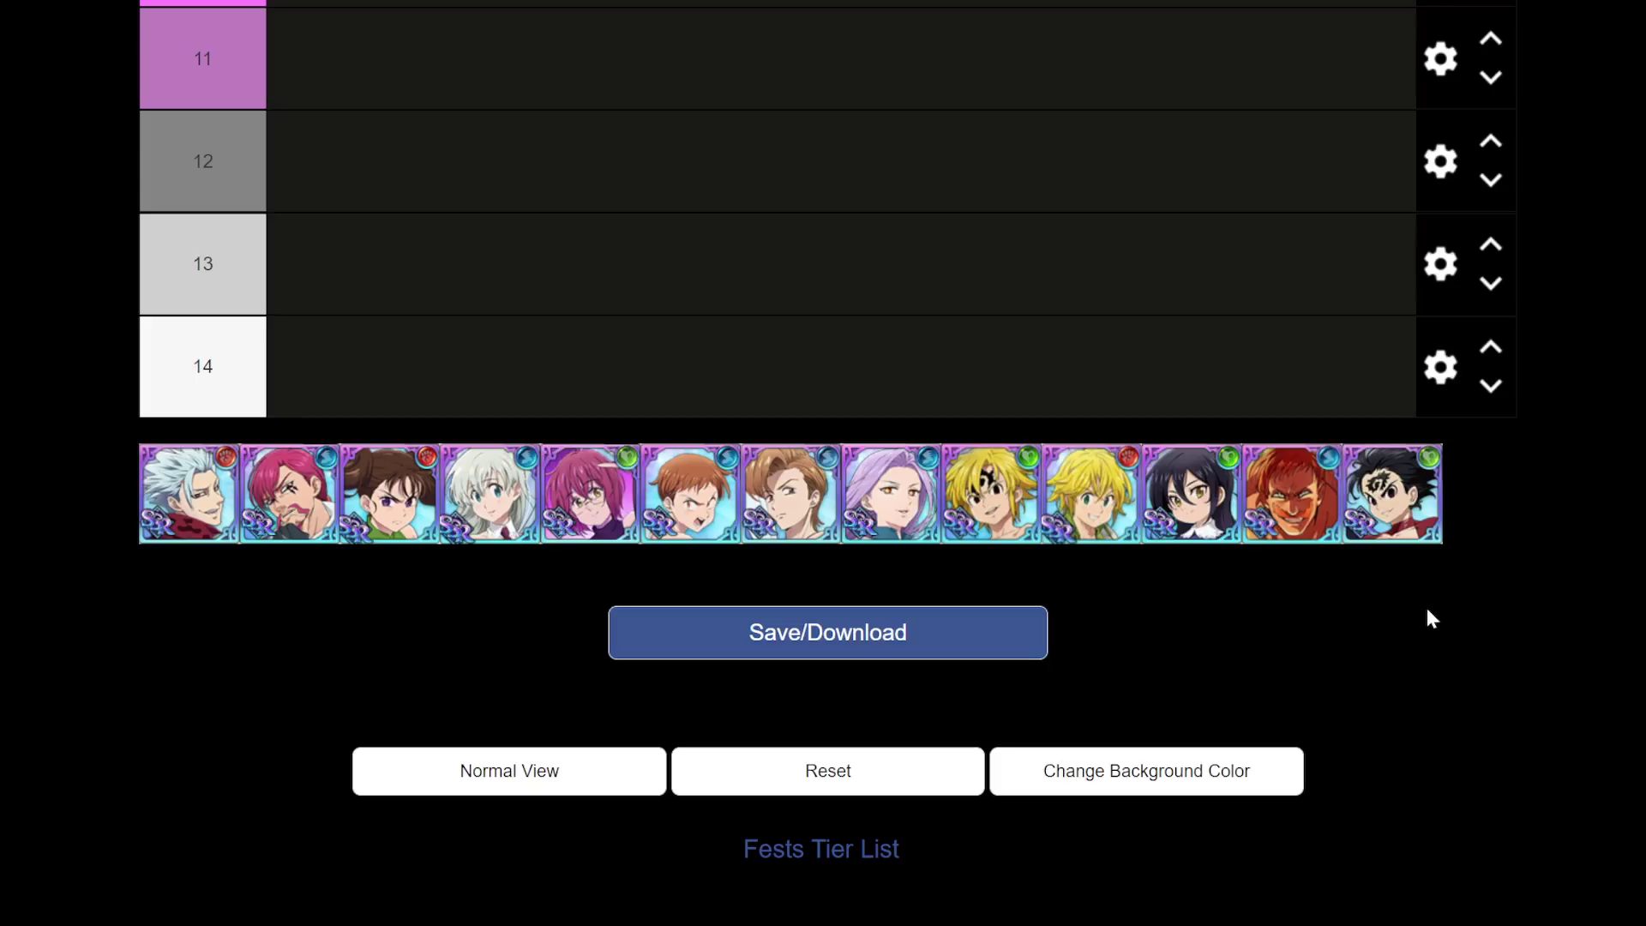
{"action": "scroll", "coordinate": [1428, 714], "scroll_direction": "up", "scroll_amount": 1}
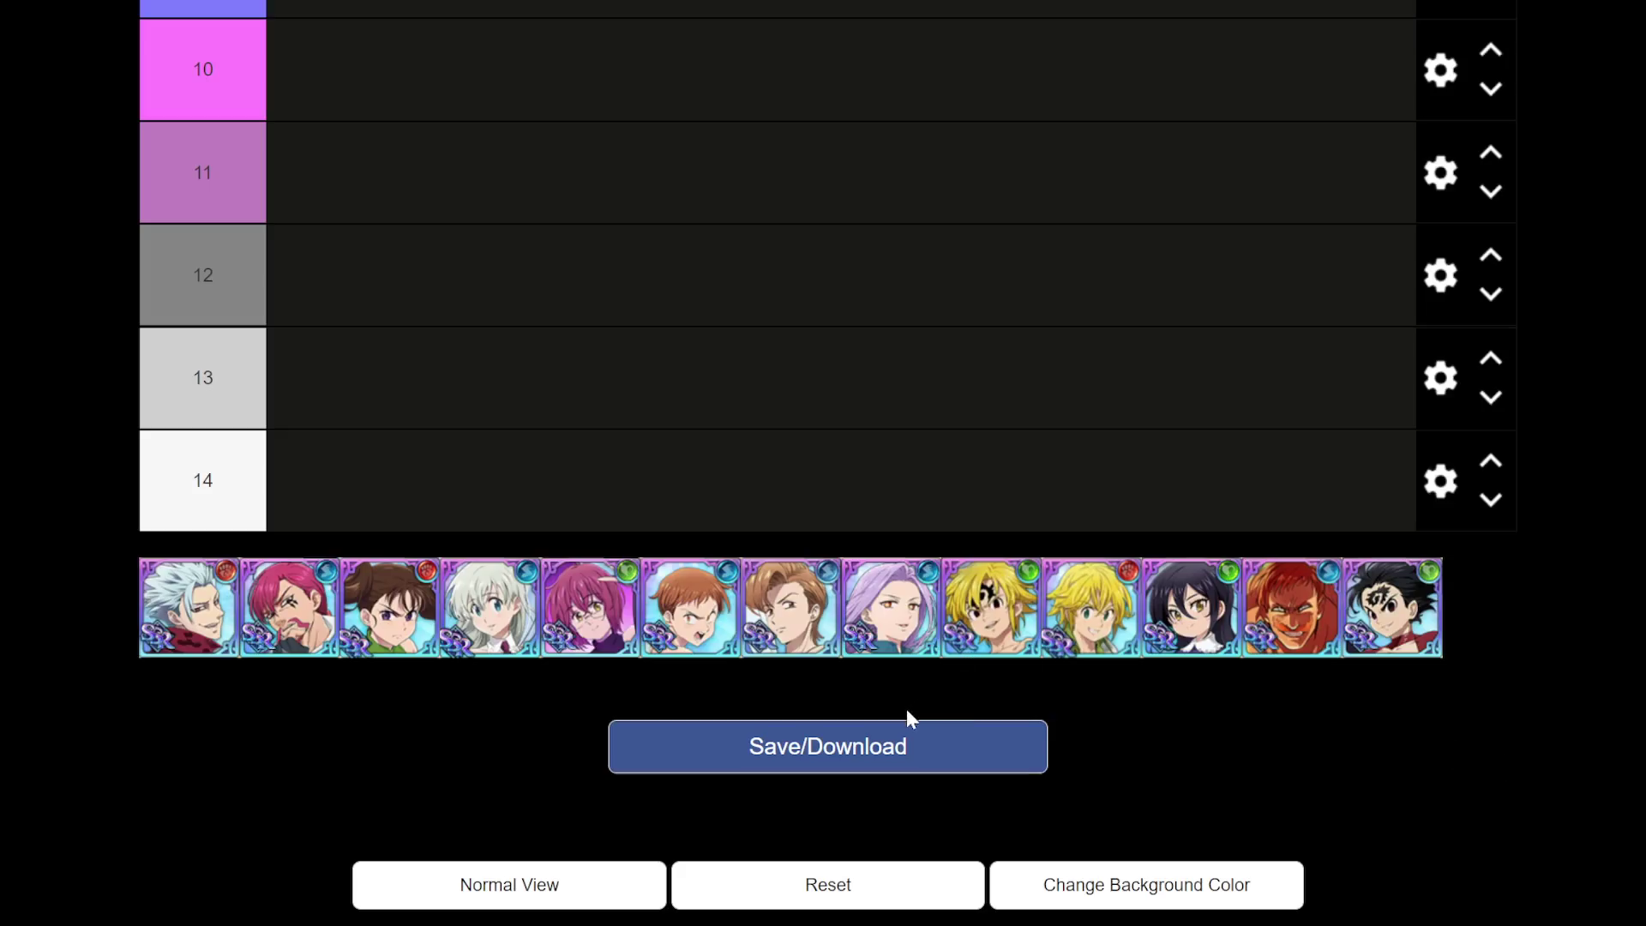
{"action": "left_click_drag", "start_coordinate": [790, 628], "coordinate": [517, 313]}
{"action": "scroll", "coordinate": [832, 495], "scroll_direction": "up", "scroll_amount": 4}
{"action": "scroll", "coordinate": [782, 420], "scroll_direction": "up", "scroll_amount": 8}
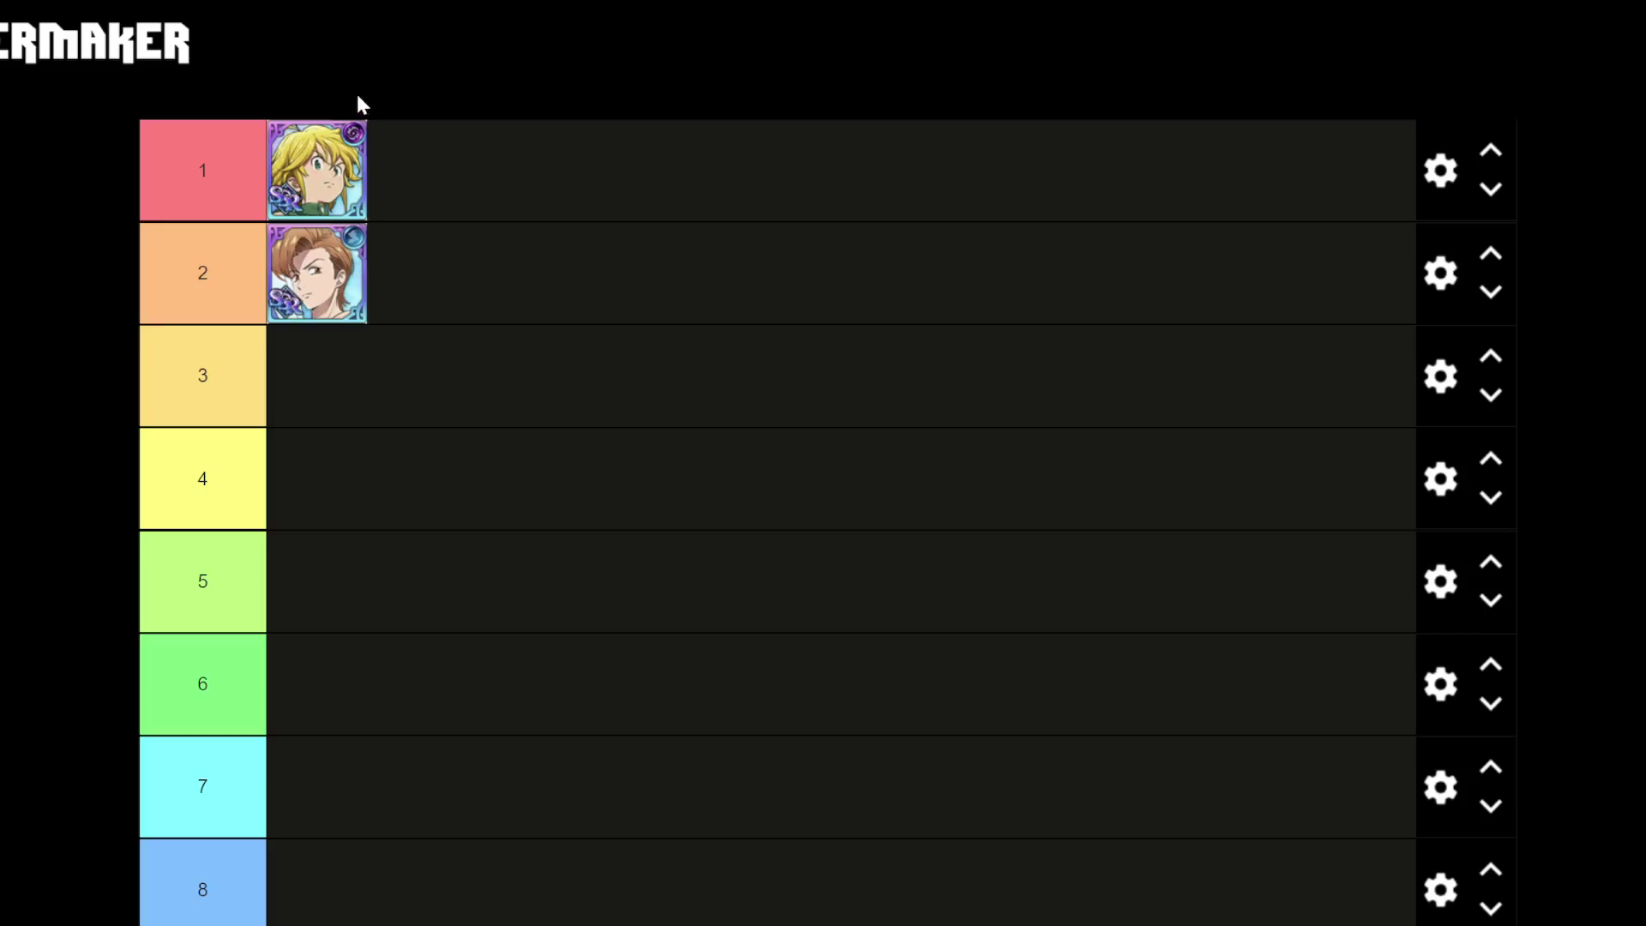
- Adjust the brown-haired portrait so it settles in tier 2, directly under the blond one
{"action": "mouse_move", "coordinate": [325, 277]}
{"action": "left_mouse_down"}
{"action": "mouse_move", "coordinate": [444, 264]}
{"action": "mouse_move", "coordinate": [363, 284]}
{"action": "mouse_move", "coordinate": [264, 277]}
{"action": "mouse_move", "coordinate": [370, 272]}
{"action": "mouse_move", "coordinate": [330, 341]}
{"action": "mouse_move", "coordinate": [324, 274]}
{"action": "left_mouse_up"}
{"action": "scroll", "coordinate": [487, 532], "scroll_direction": "down", "scroll_amount": 4}
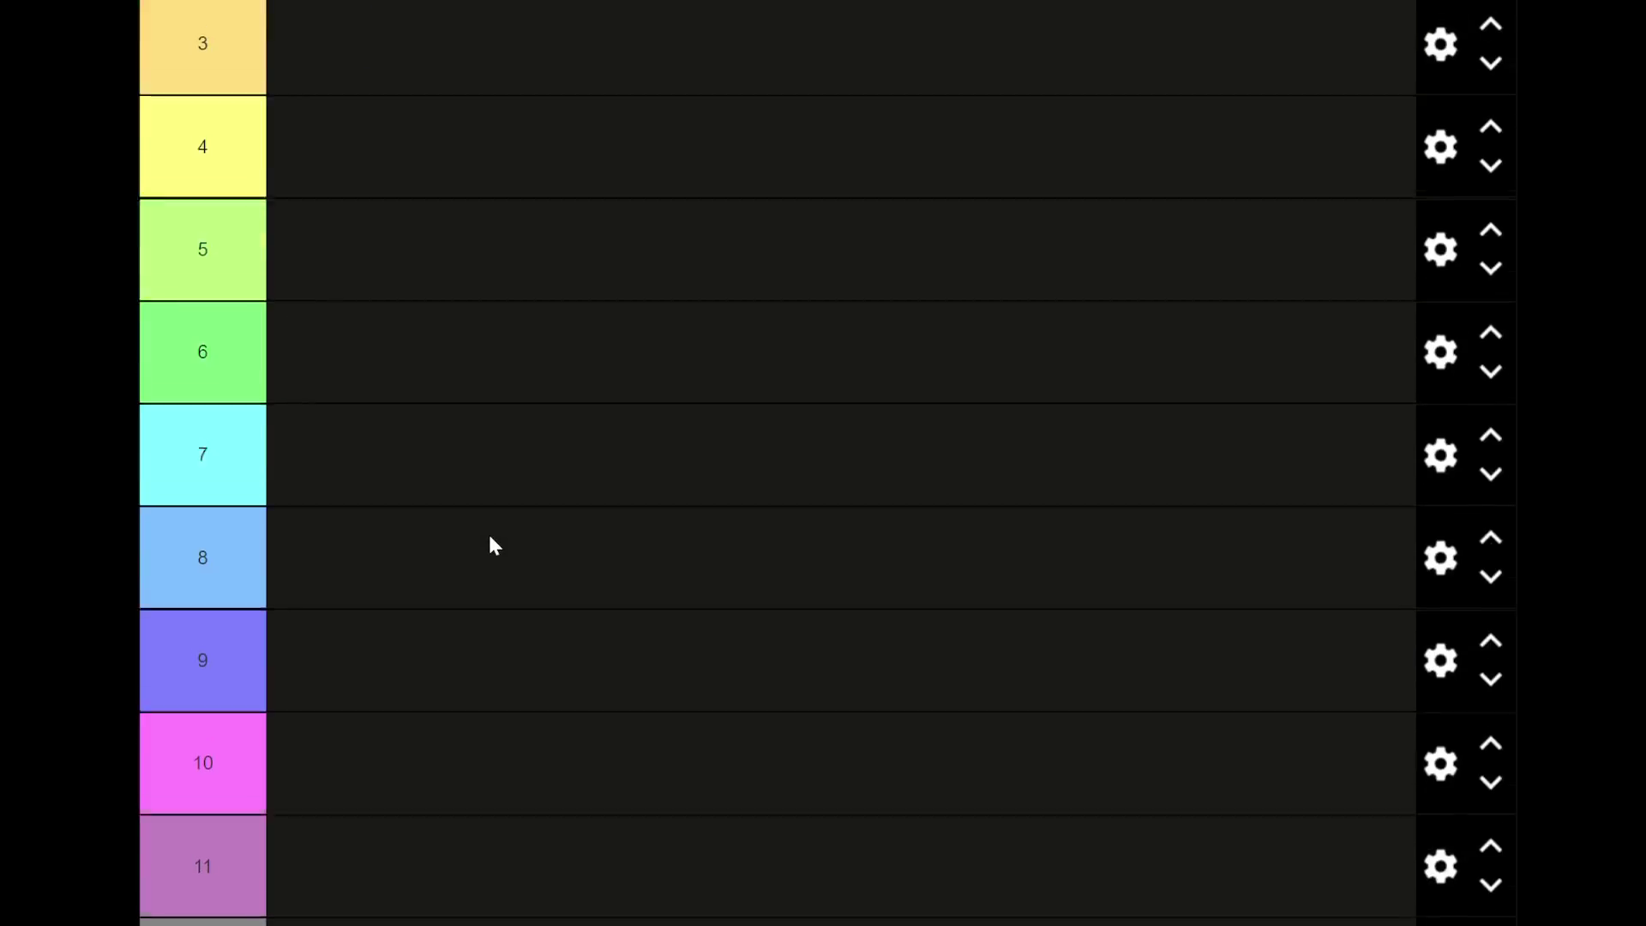
{"action": "scroll", "coordinate": [487, 532], "scroll_direction": "up", "scroll_amount": 4}
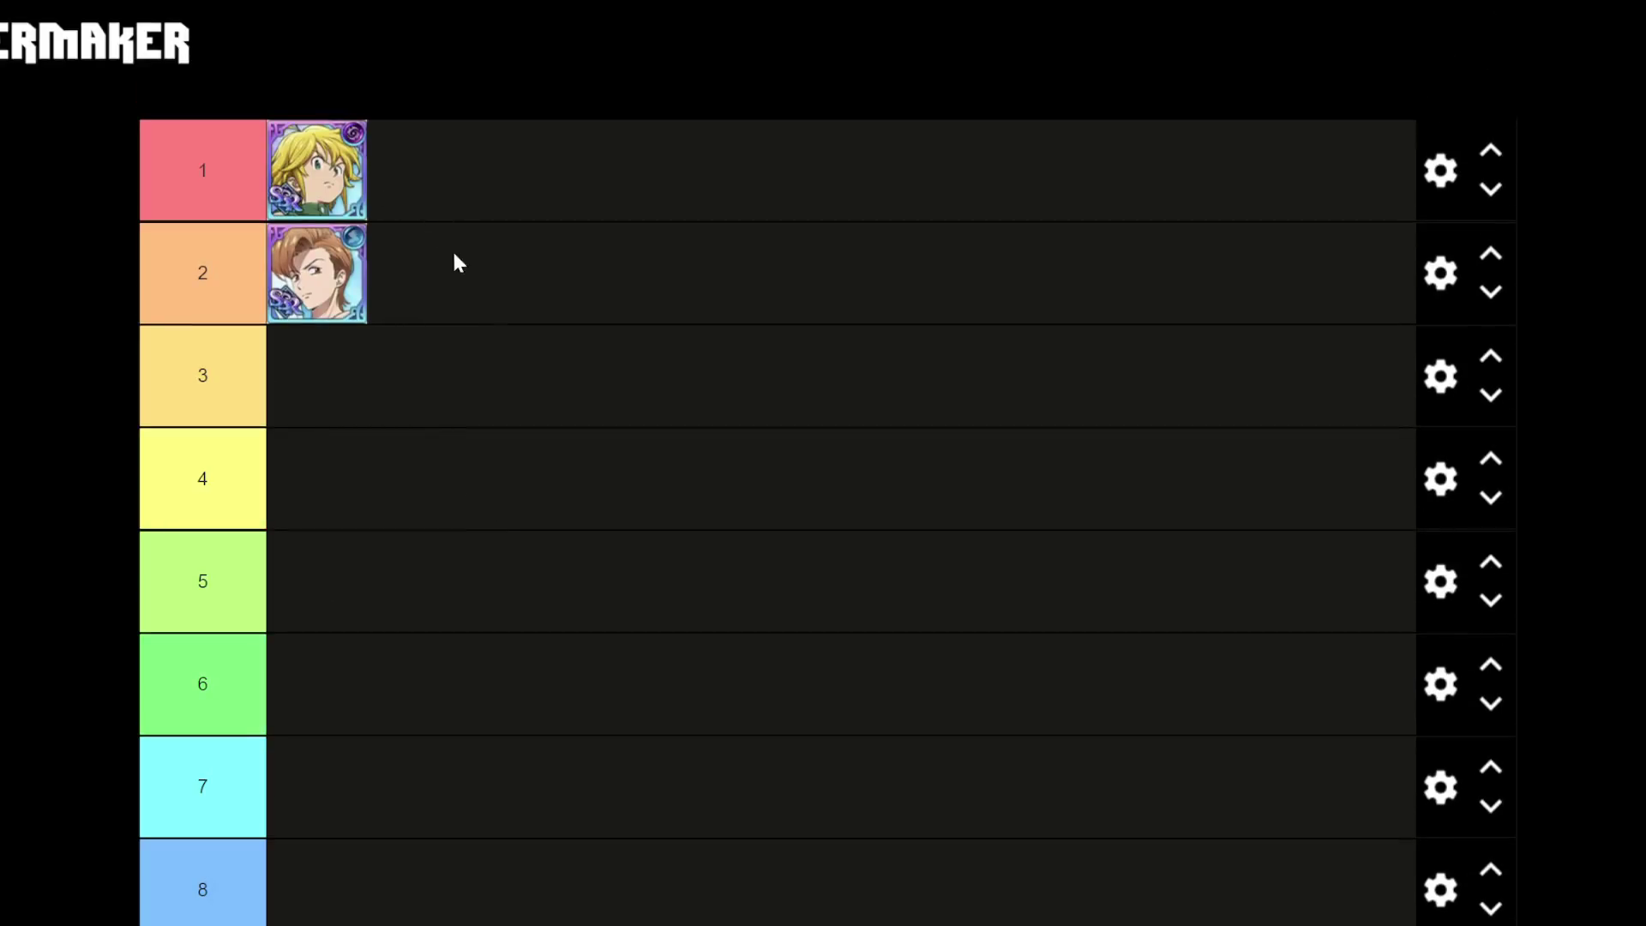
{"action": "left_click_drag", "start_coordinate": [343, 199], "coordinate": [403, 169]}
{"action": "scroll", "coordinate": [775, 684], "scroll_direction": "down", "scroll_amount": 10}
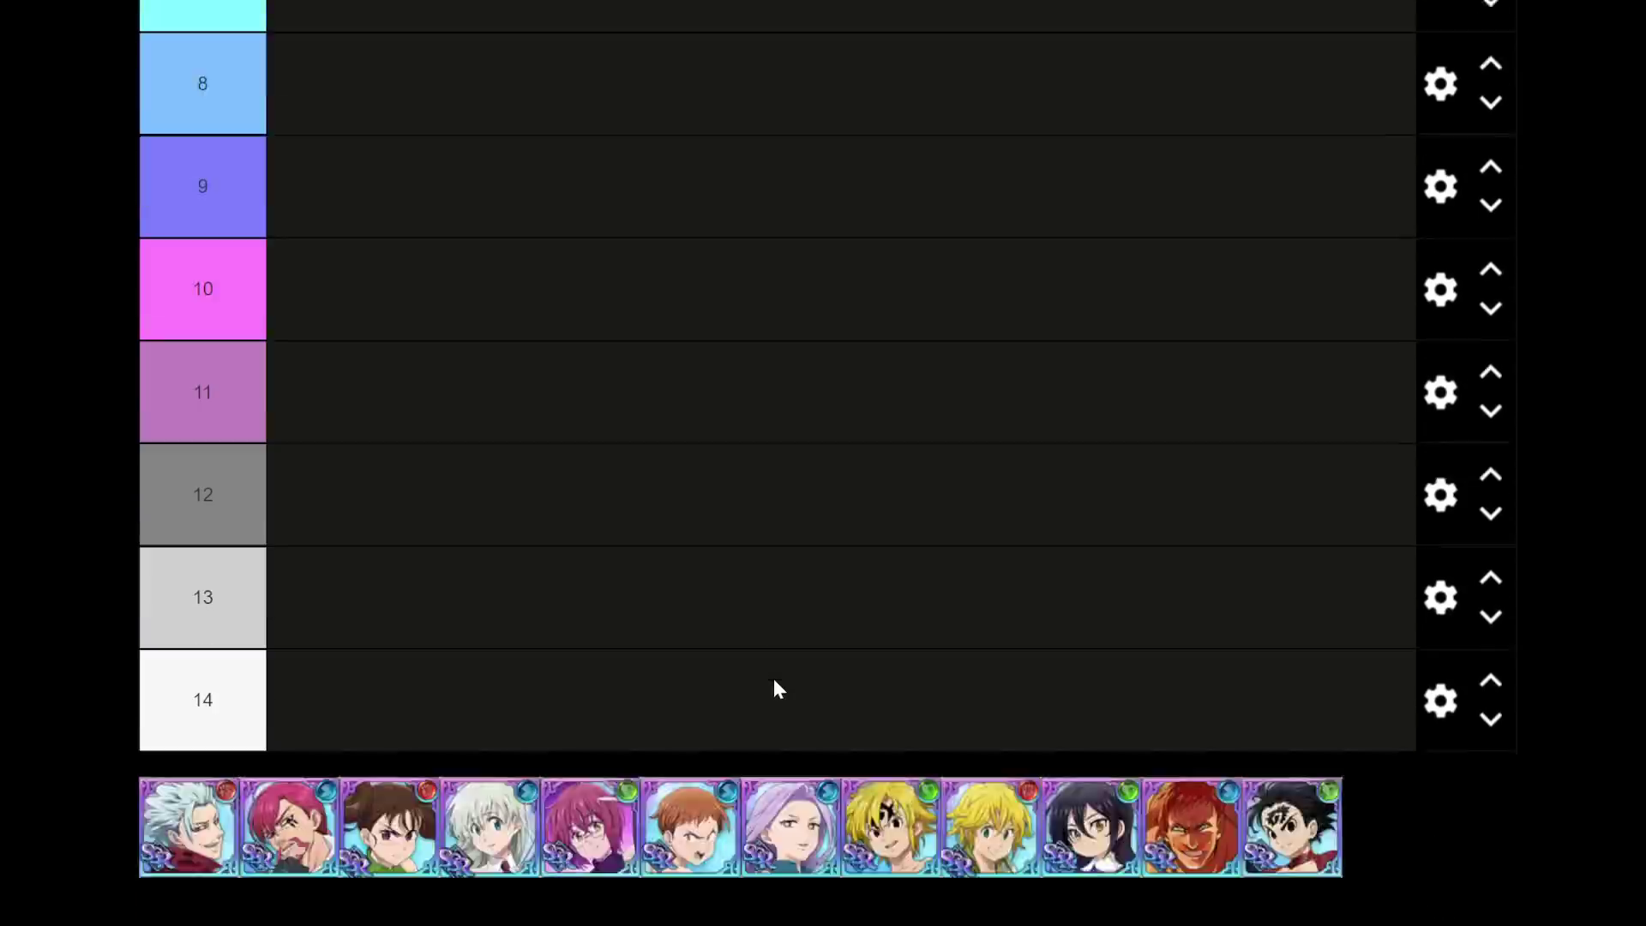
{"action": "scroll", "coordinate": [778, 703], "scroll_direction": "up", "scroll_amount": 3}
{"action": "scroll", "coordinate": [778, 699], "scroll_direction": "up", "scroll_amount": 4}
{"action": "scroll", "coordinate": [783, 691], "scroll_direction": "down", "scroll_amount": 4}
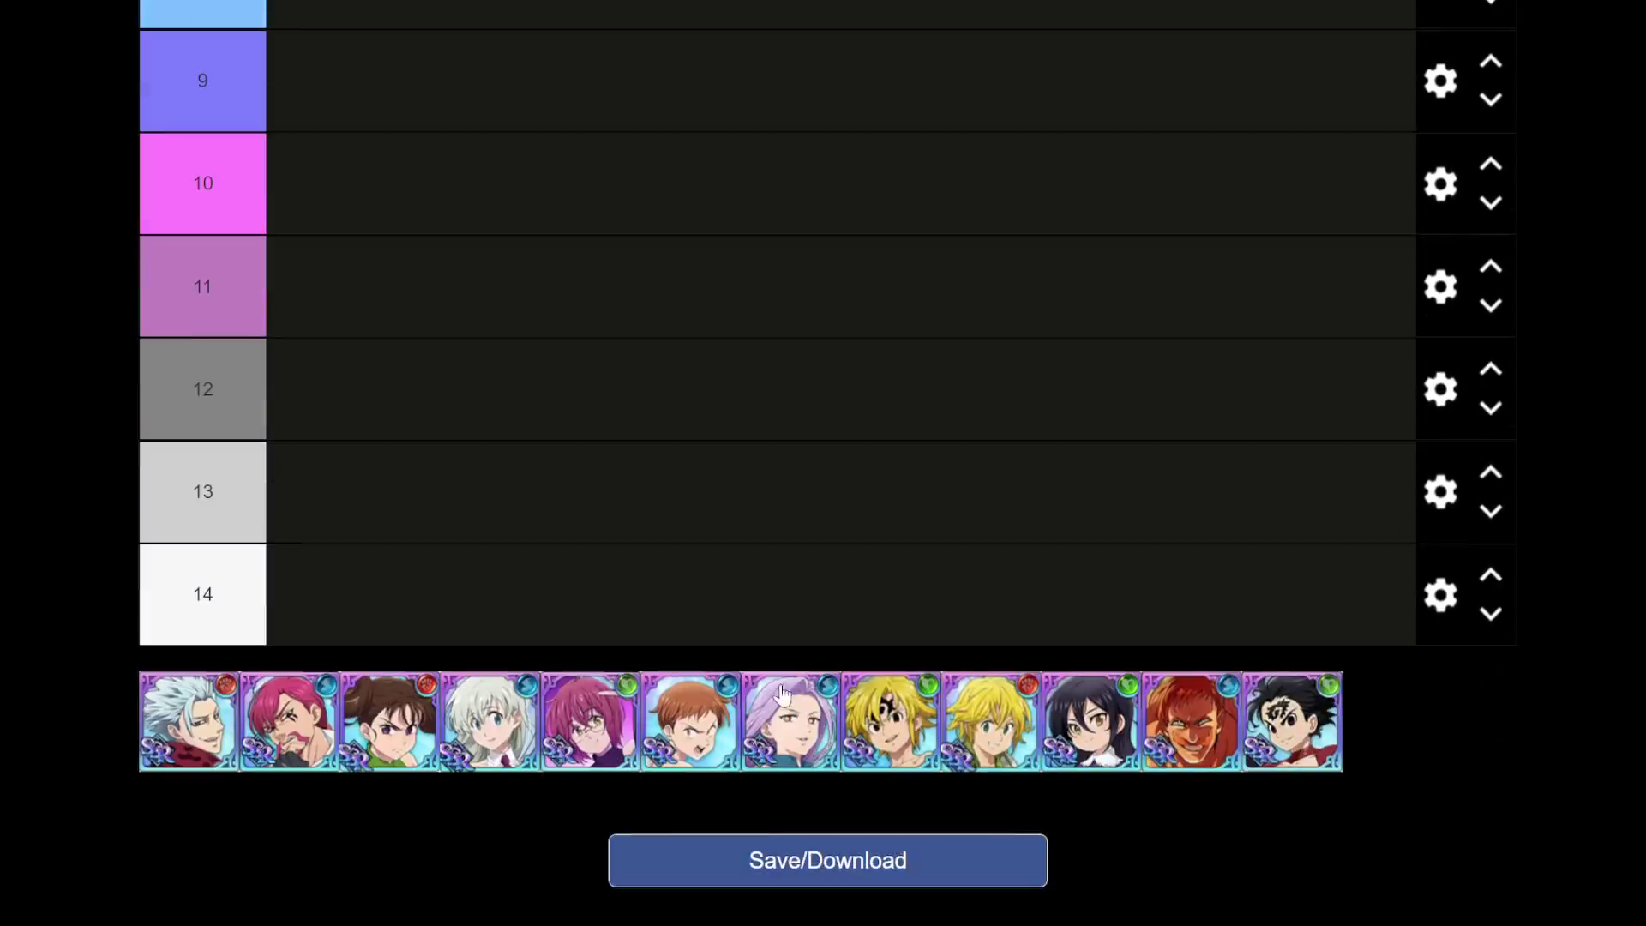
{"action": "scroll", "coordinate": [642, 616], "scroll_direction": "down", "scroll_amount": 1}
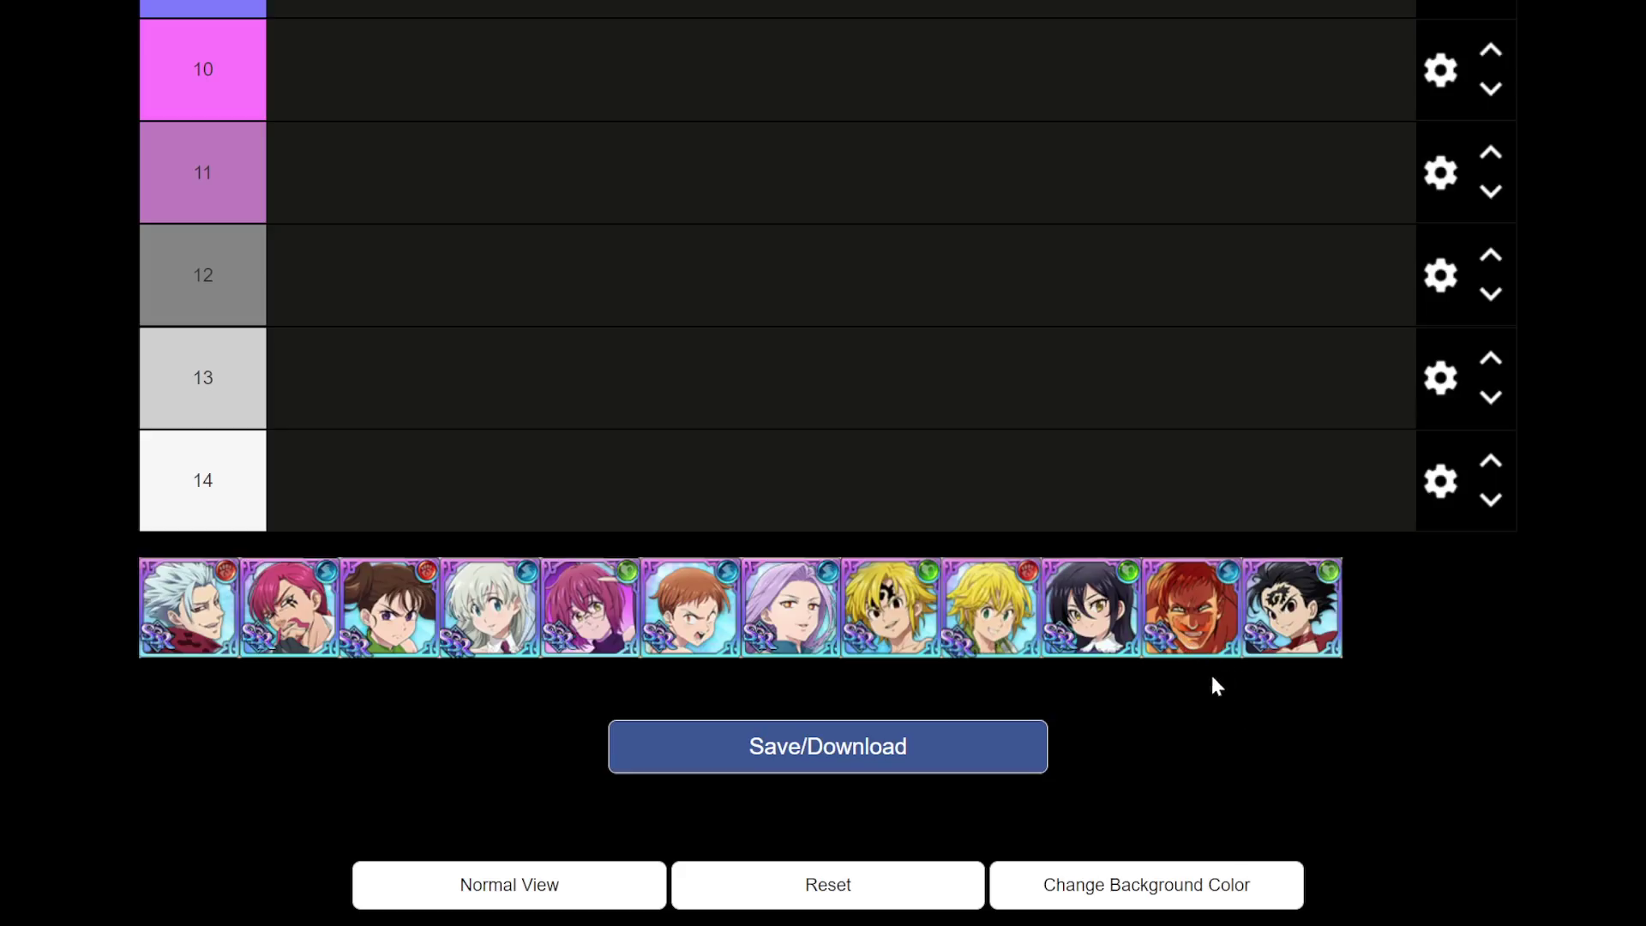
- Move the grinning red-haired portrait from the pool bar into tier 3
{"action": "scroll", "coordinate": [1202, 571], "scroll_direction": "up", "scroll_amount": 10}
{"action": "left_click_drag", "start_coordinate": [1202, 638], "coordinate": [787, 280]}
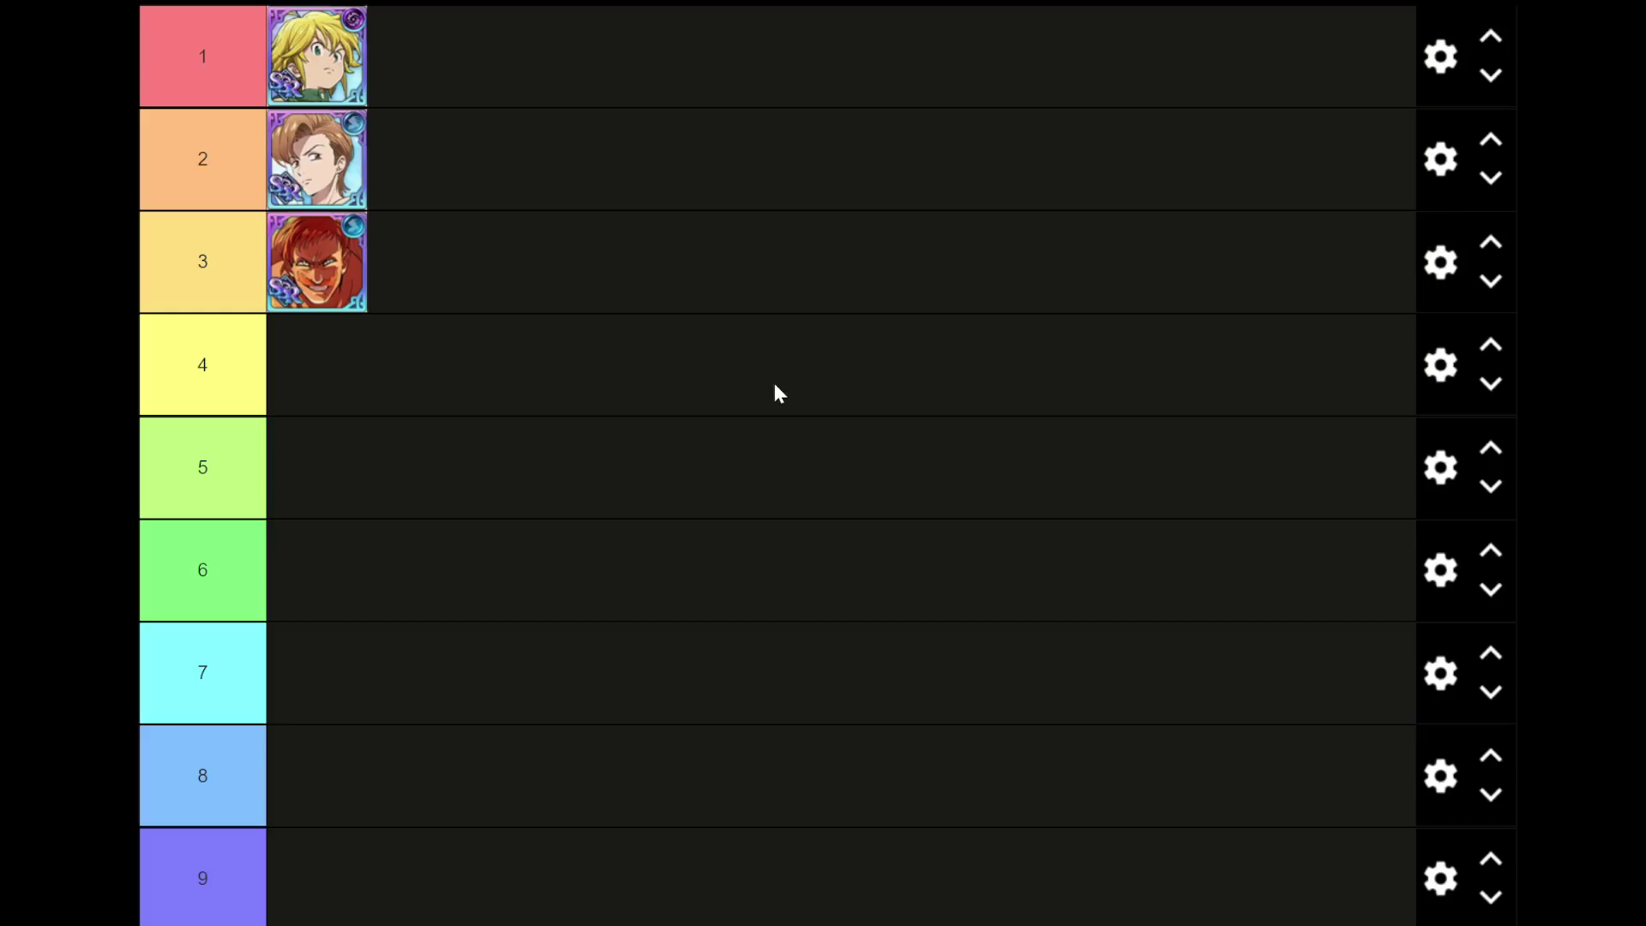
{"action": "scroll", "coordinate": [746, 434], "scroll_direction": "down", "scroll_amount": 9}
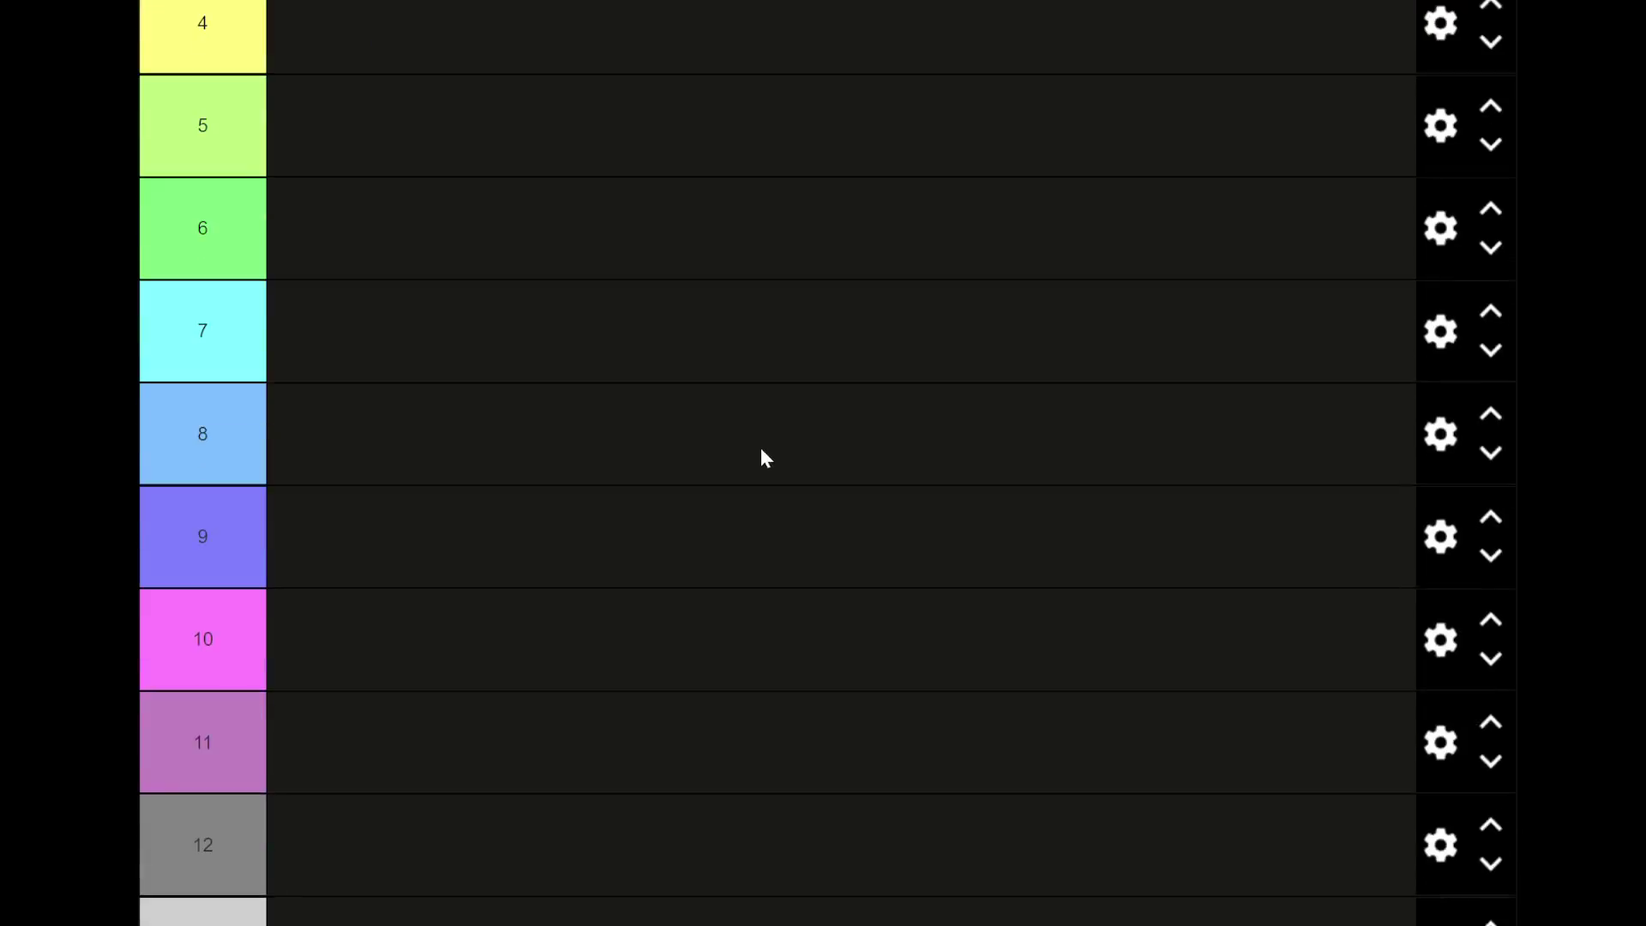
{"action": "scroll", "coordinate": [774, 454], "scroll_direction": "up", "scroll_amount": 10}
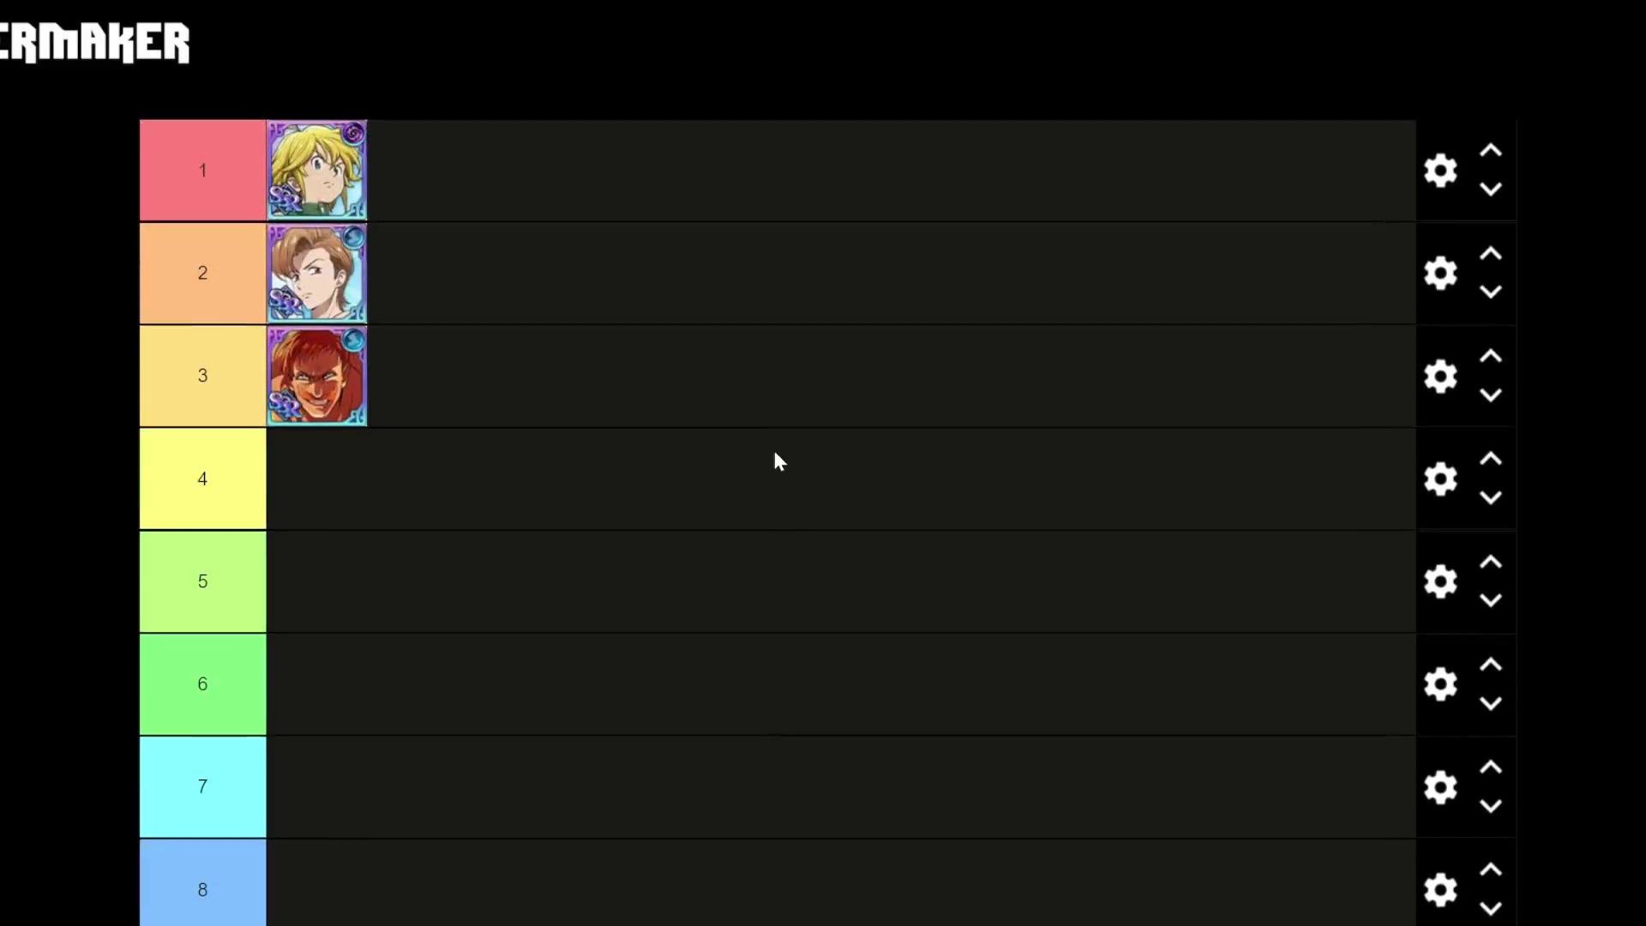
{"action": "scroll", "coordinate": [774, 459], "scroll_direction": "down", "scroll_amount": 13}
{"action": "scroll", "coordinate": [776, 468], "scroll_direction": "up", "scroll_amount": 3}
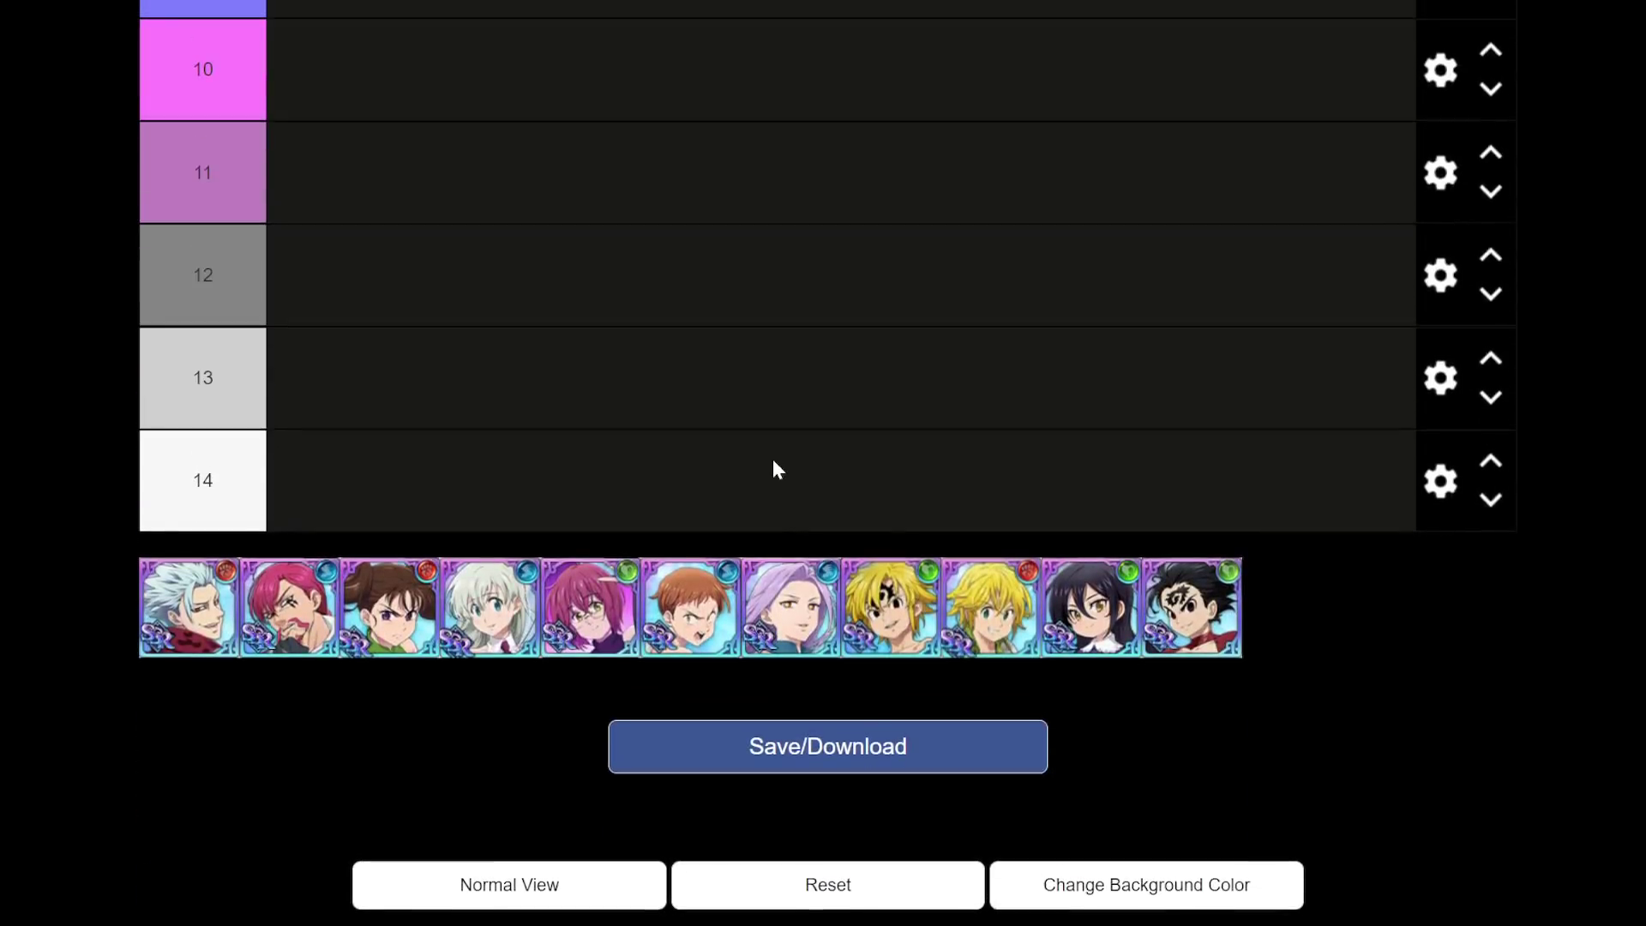
{"action": "scroll", "coordinate": [774, 467], "scroll_direction": "up", "scroll_amount": 13}
{"action": "scroll", "coordinate": [775, 480], "scroll_direction": "down", "scroll_amount": 13}
- Put King, the red-haired and both blond Meliodas portraits in tier 14, and Gowther in tier 10
{"action": "left_click_drag", "start_coordinate": [710, 598], "coordinate": [662, 475]}
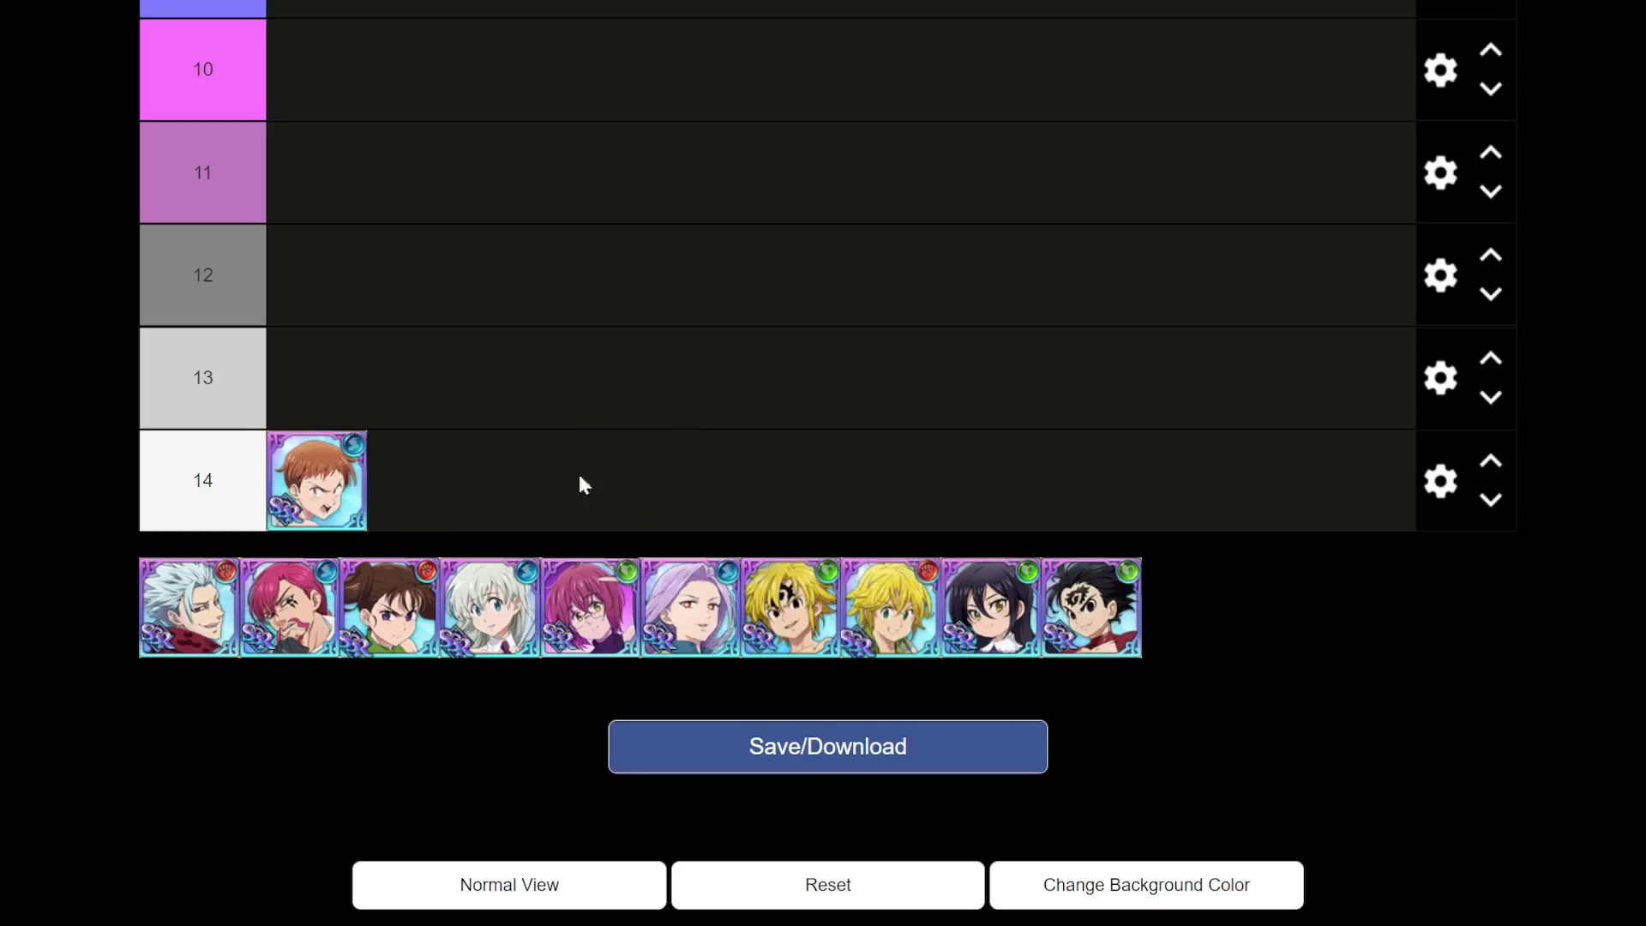
{"action": "left_click_drag", "start_coordinate": [289, 607], "coordinate": [502, 478]}
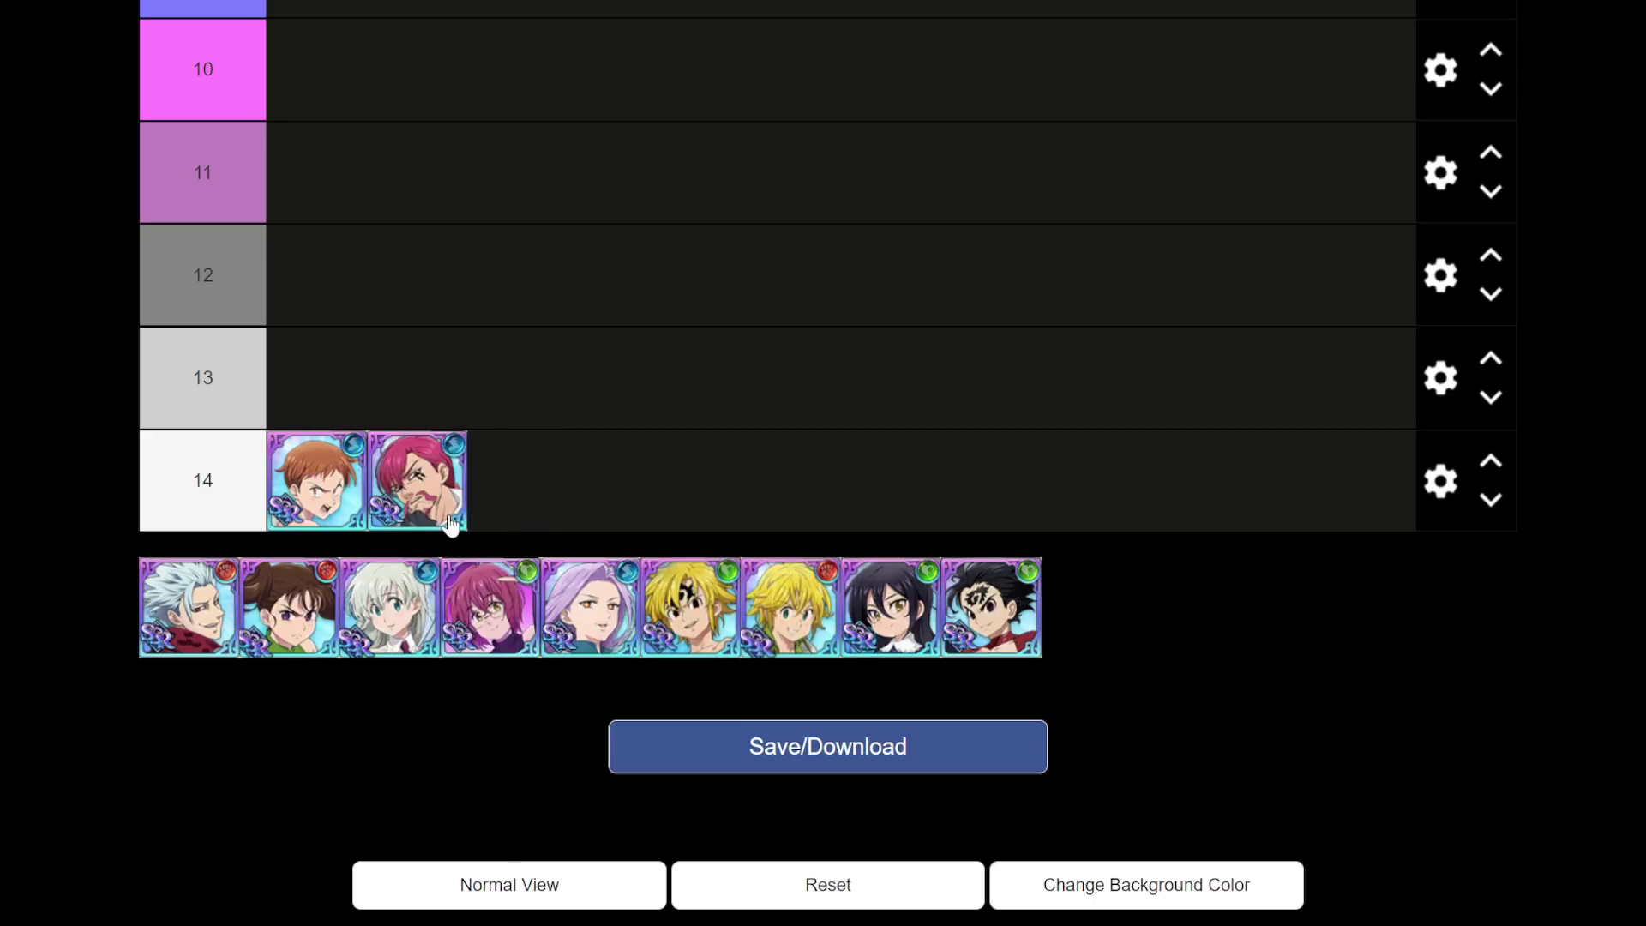
{"action": "left_click_drag", "start_coordinate": [645, 592], "coordinate": [662, 480]}
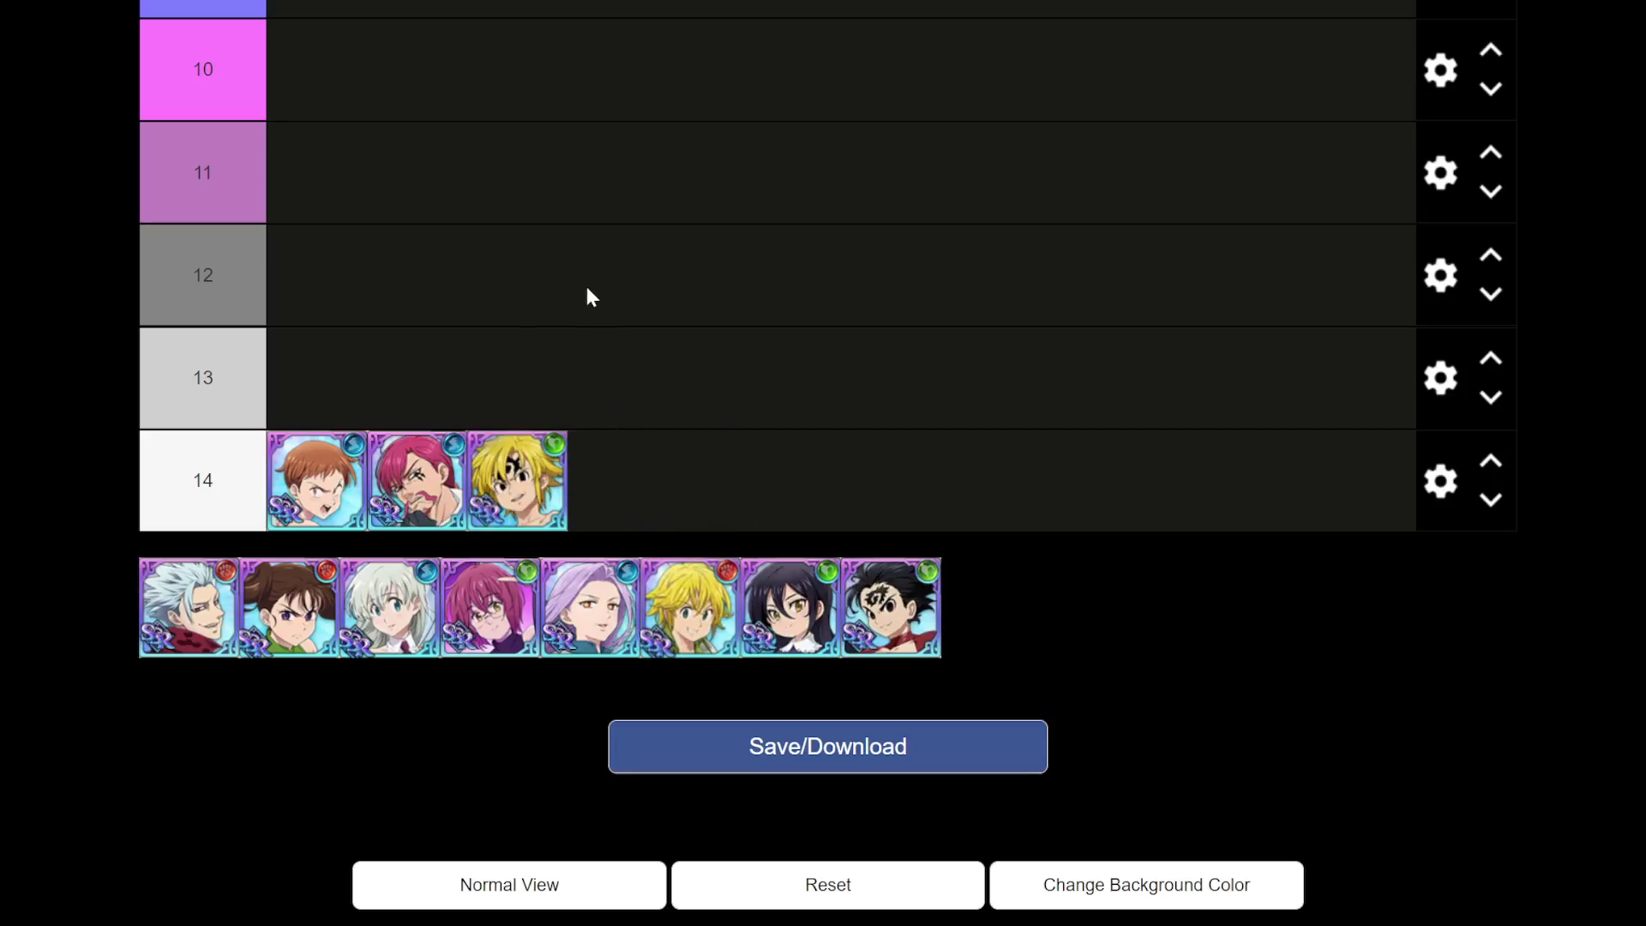
{"action": "left_click_drag", "start_coordinate": [691, 607], "coordinate": [691, 515]}
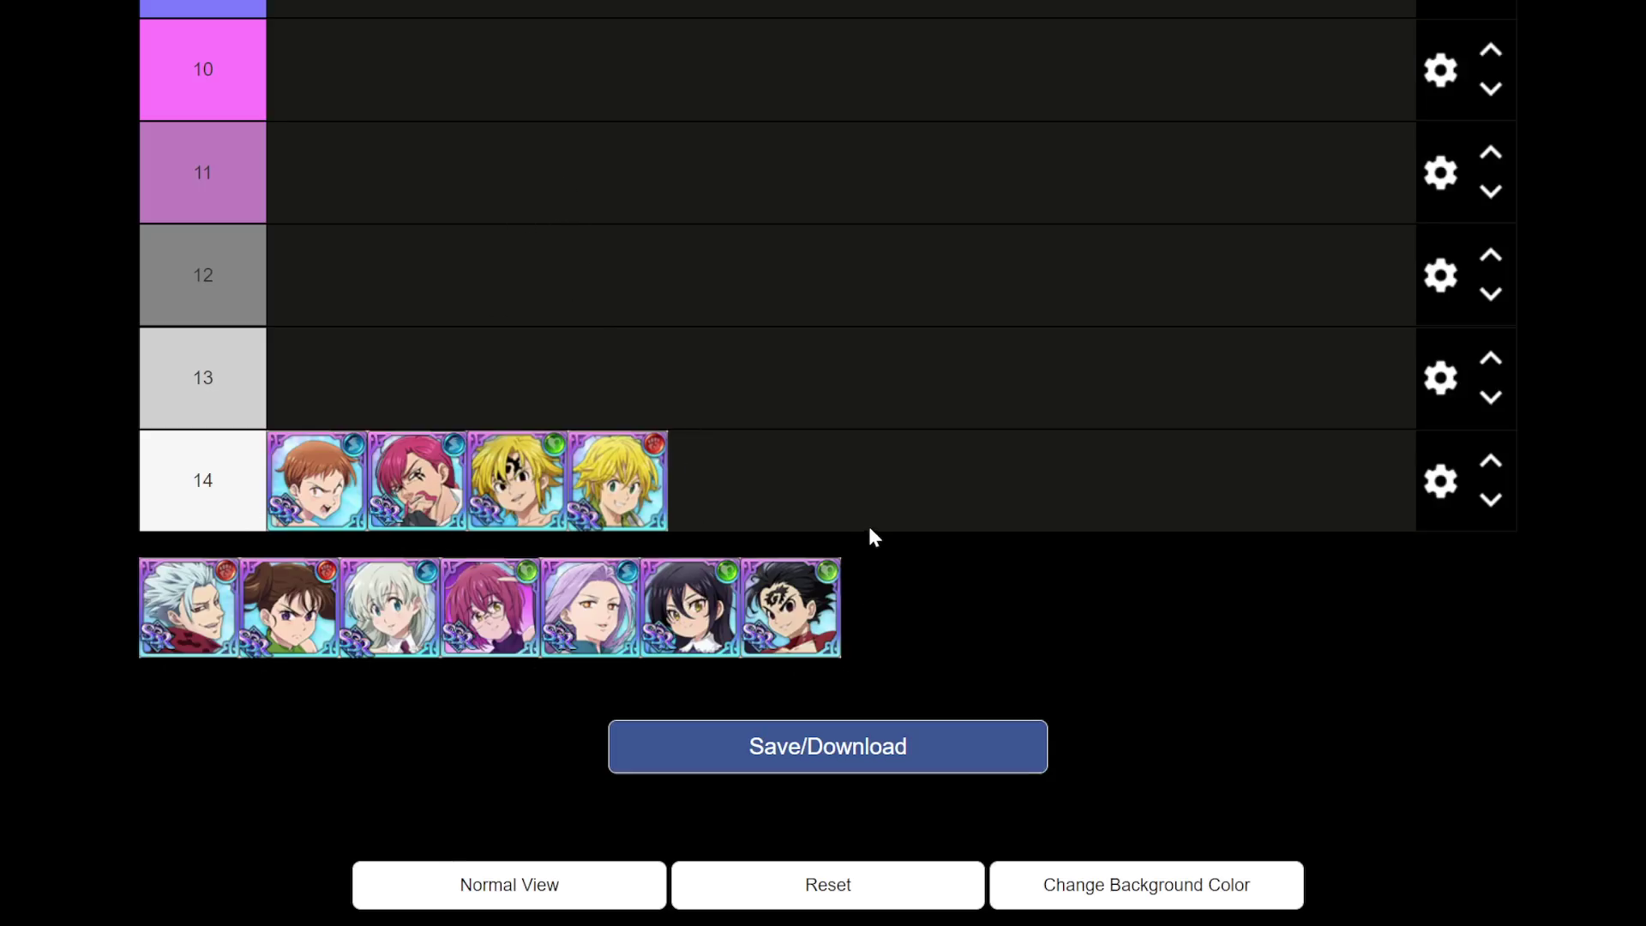
{"action": "scroll", "coordinate": [631, 459], "scroll_direction": "up", "scroll_amount": 1}
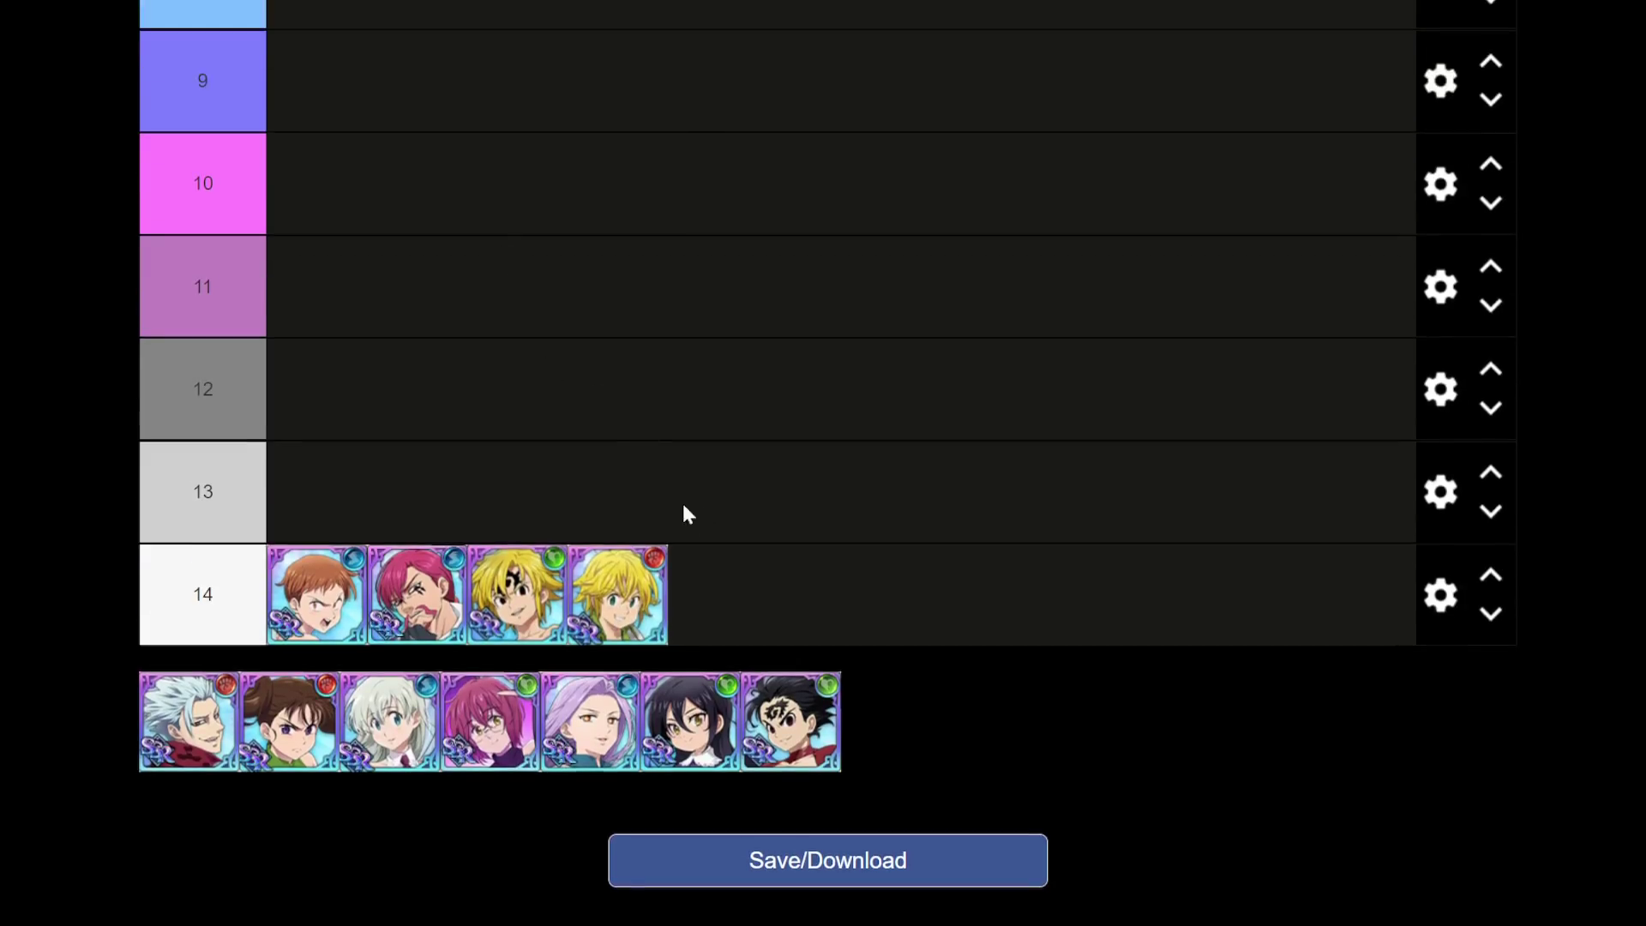
{"action": "left_click_drag", "start_coordinate": [495, 739], "coordinate": [499, 194]}
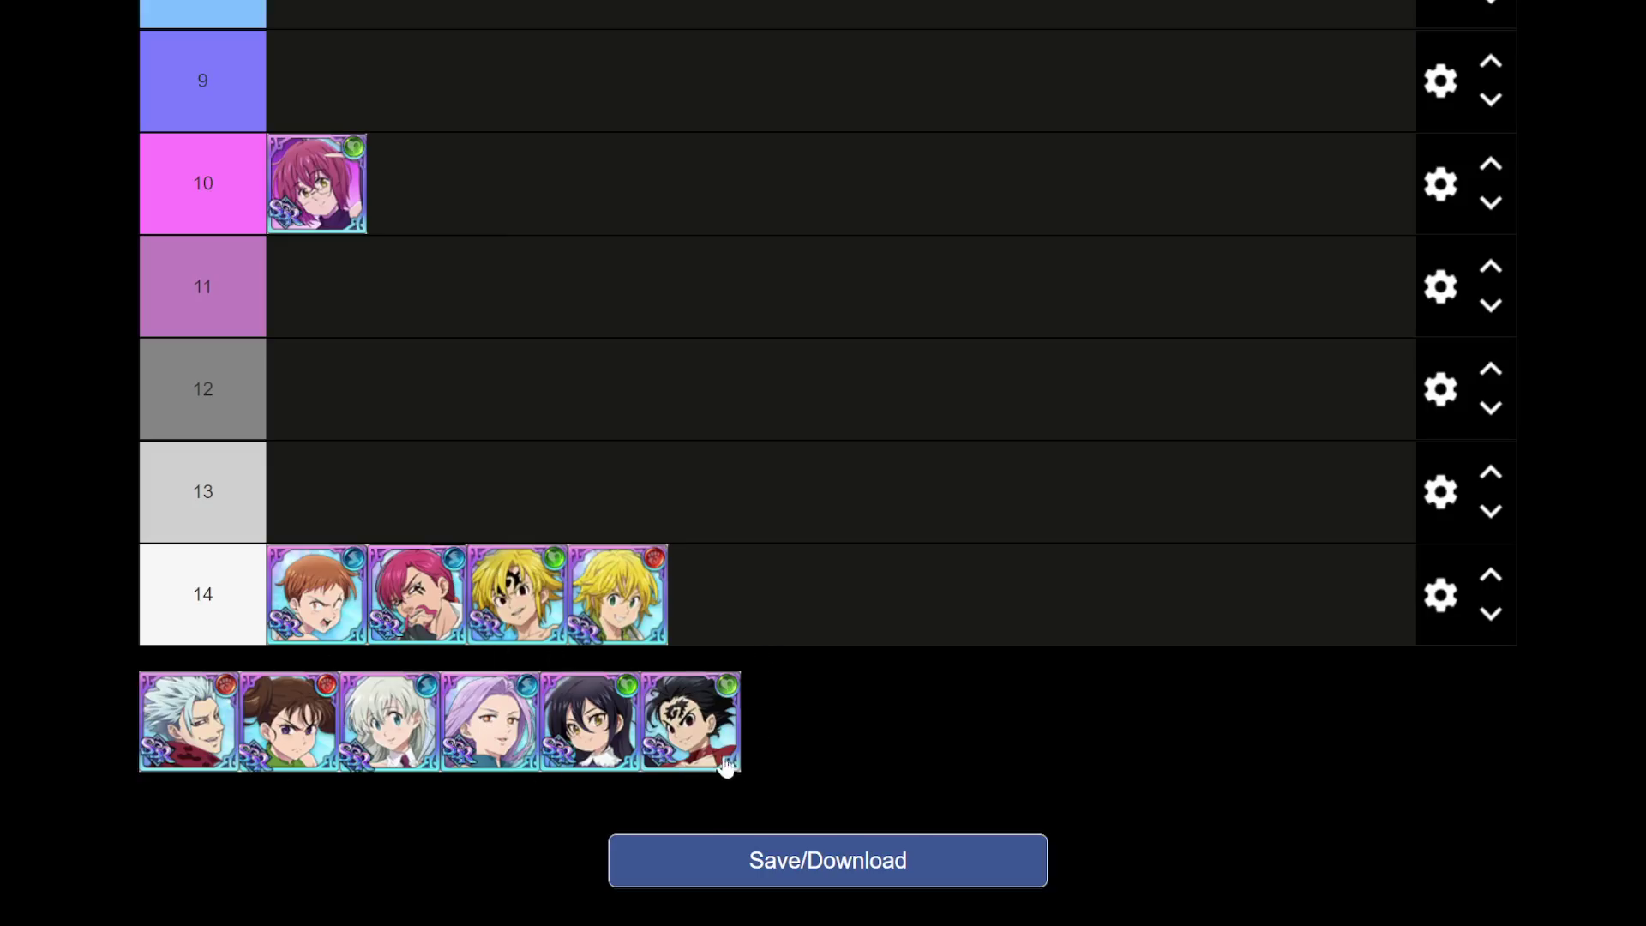
- Move the green-badge Meliodas portrait with the forehead mark from tier 14 up to tier 11
{"action": "left_click_drag", "start_coordinate": [726, 765], "coordinate": [731, 705]}
{"action": "left_click_drag", "start_coordinate": [536, 613], "coordinate": [550, 590]}
{"action": "left_click_drag", "start_coordinate": [536, 622], "coordinate": [420, 343]}
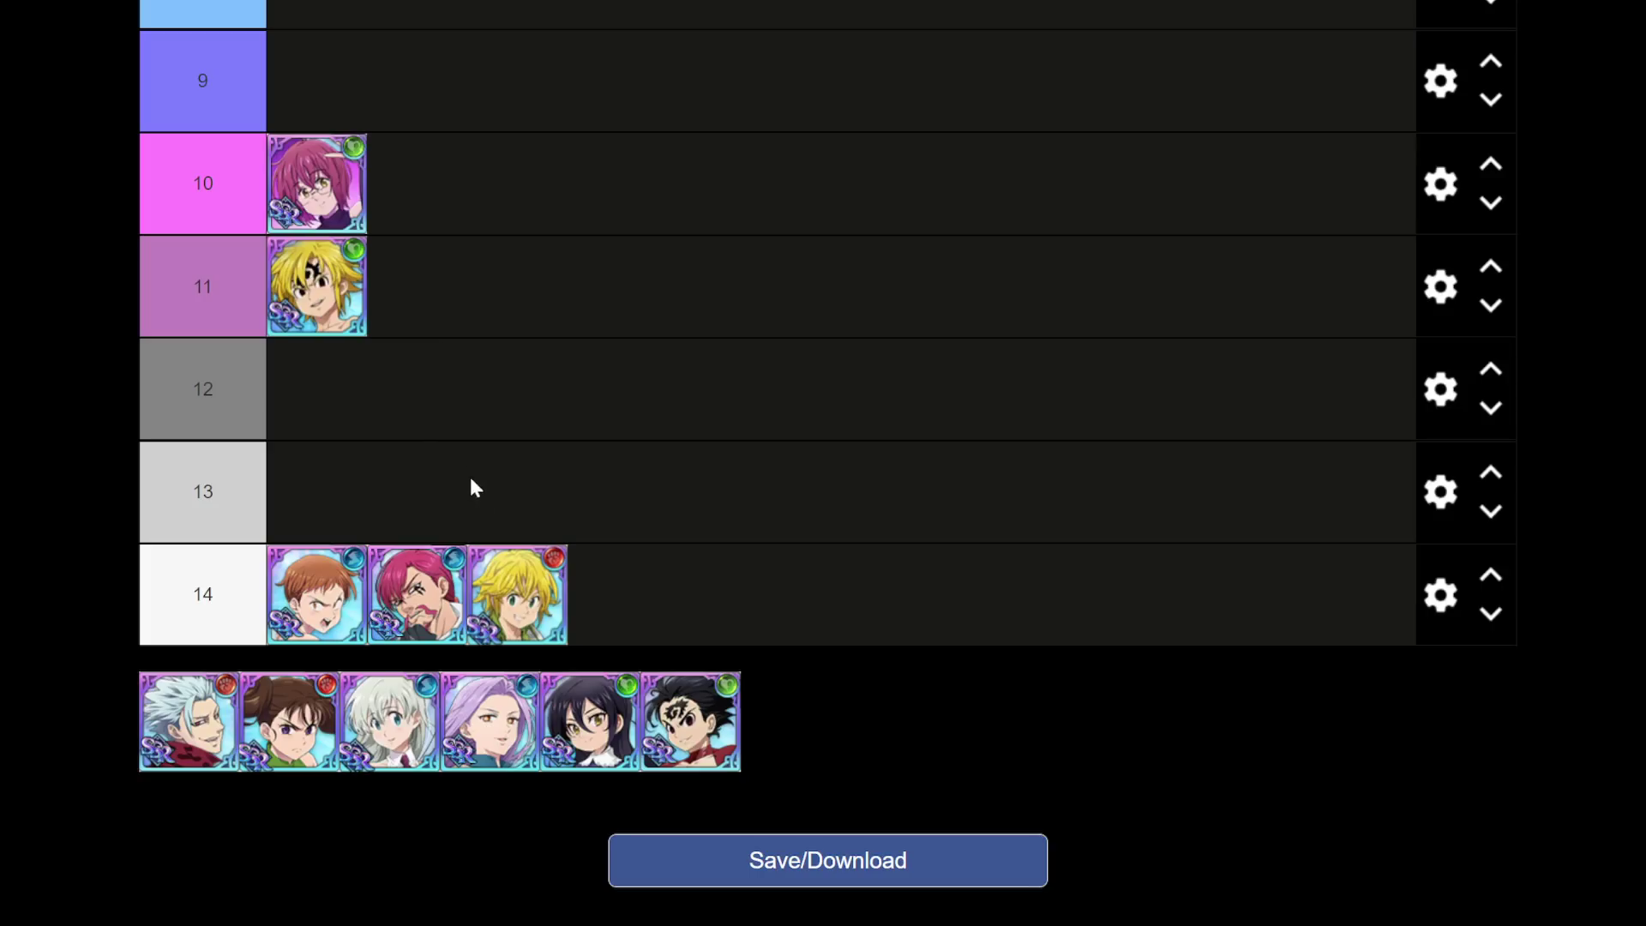
- Shift the green-badge Meliodas to tier 13, then swap it with King so King sits there alone
{"action": "left_click_drag", "start_coordinate": [508, 604], "coordinate": [454, 590]}
{"action": "left_click_drag", "start_coordinate": [336, 300], "coordinate": [405, 488]}
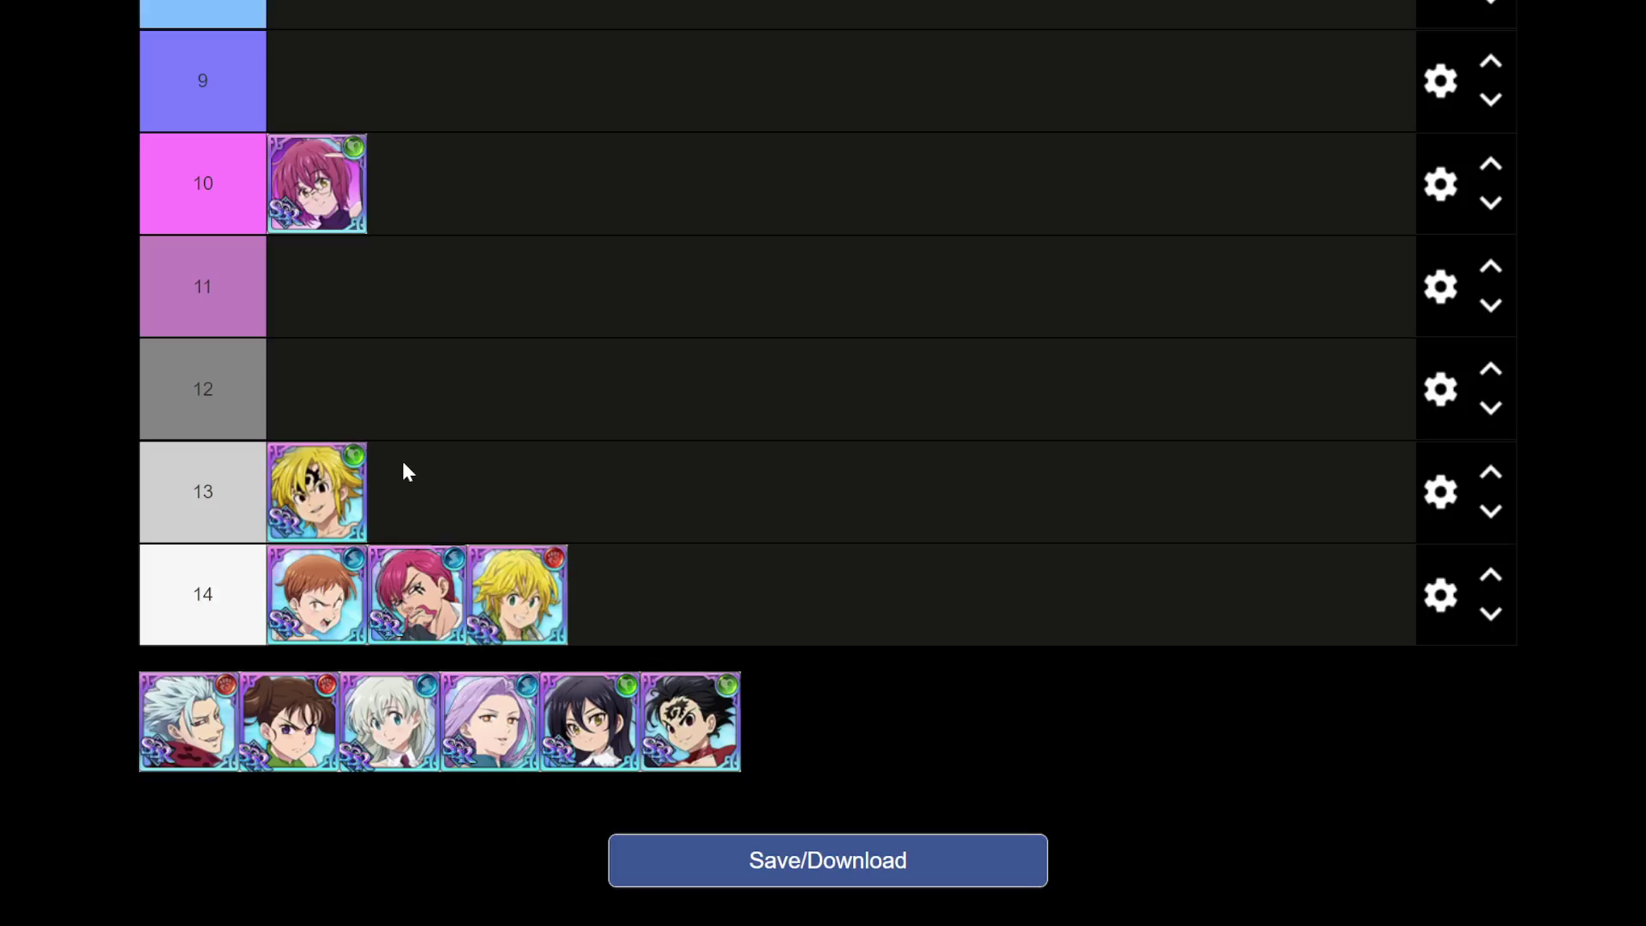
{"action": "left_click_drag", "start_coordinate": [356, 493], "coordinate": [385, 502]}
{"action": "left_click_drag", "start_coordinate": [339, 610], "coordinate": [304, 610]}
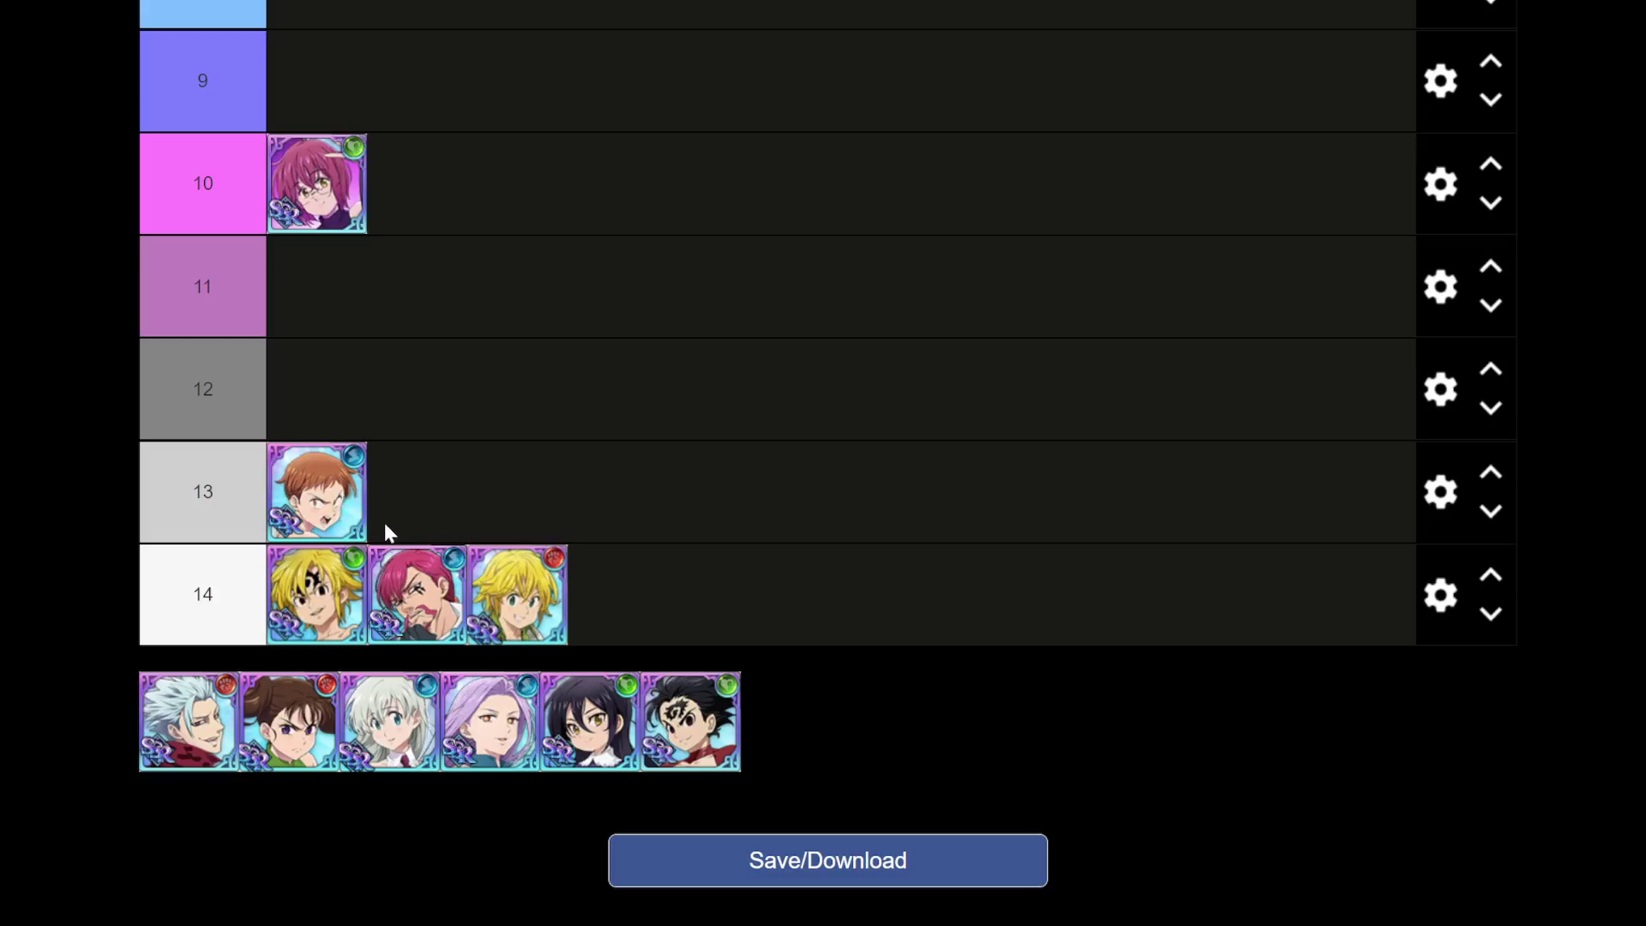
{"action": "left_click_drag", "start_coordinate": [419, 583], "coordinate": [343, 394]}
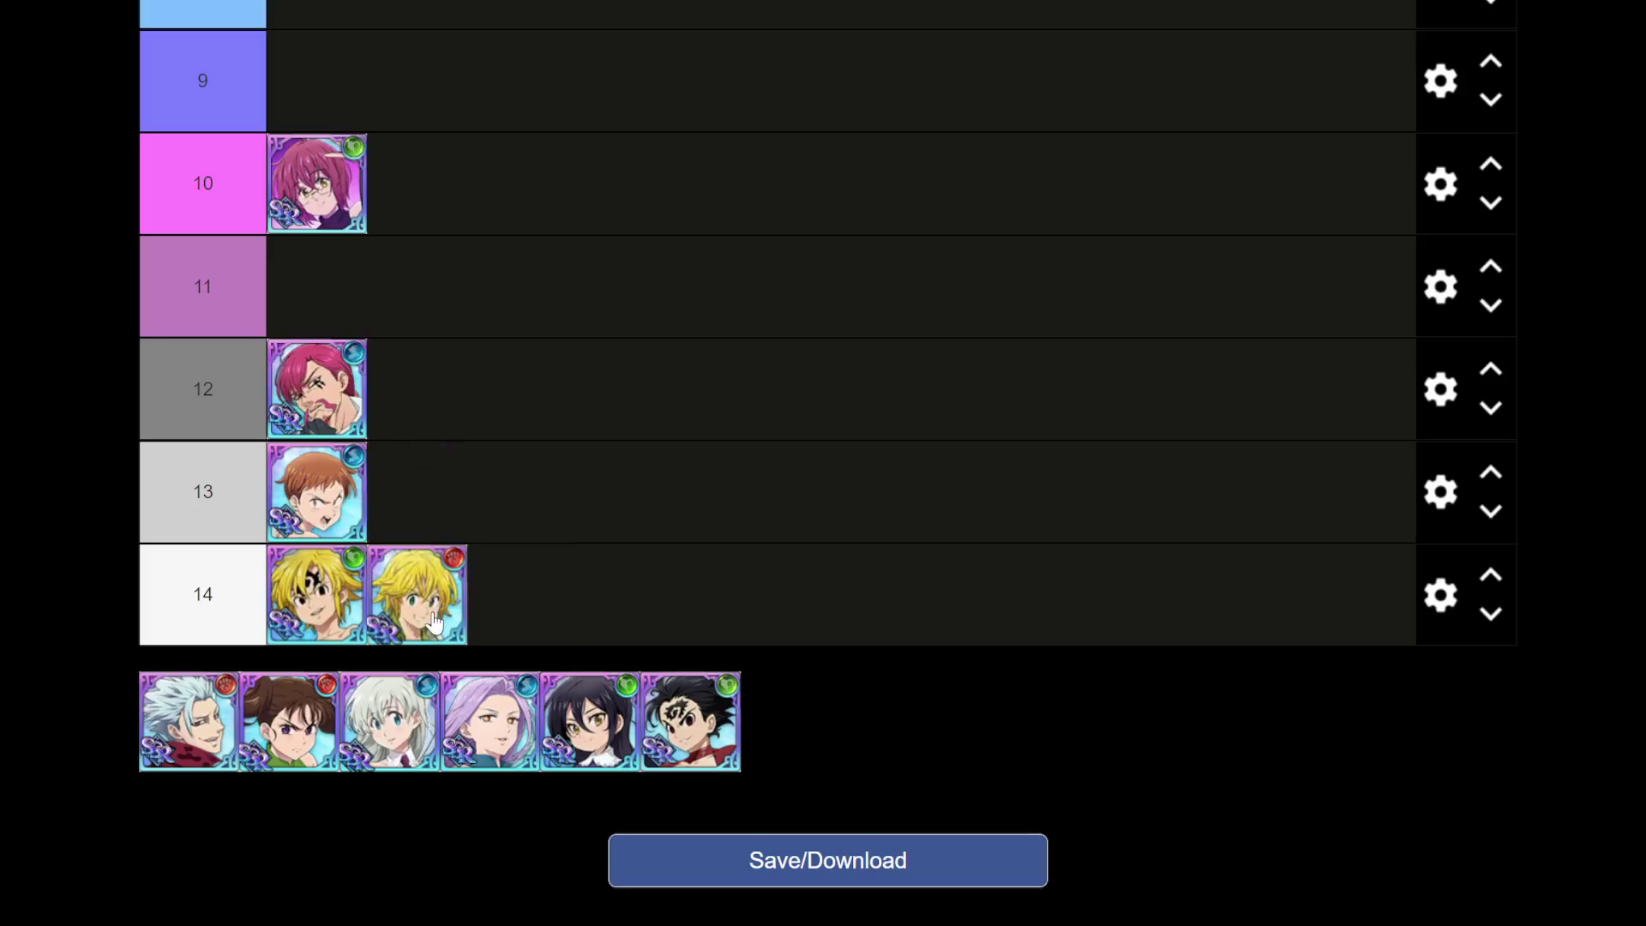
{"action": "left_click_drag", "start_coordinate": [433, 622], "coordinate": [429, 370]}
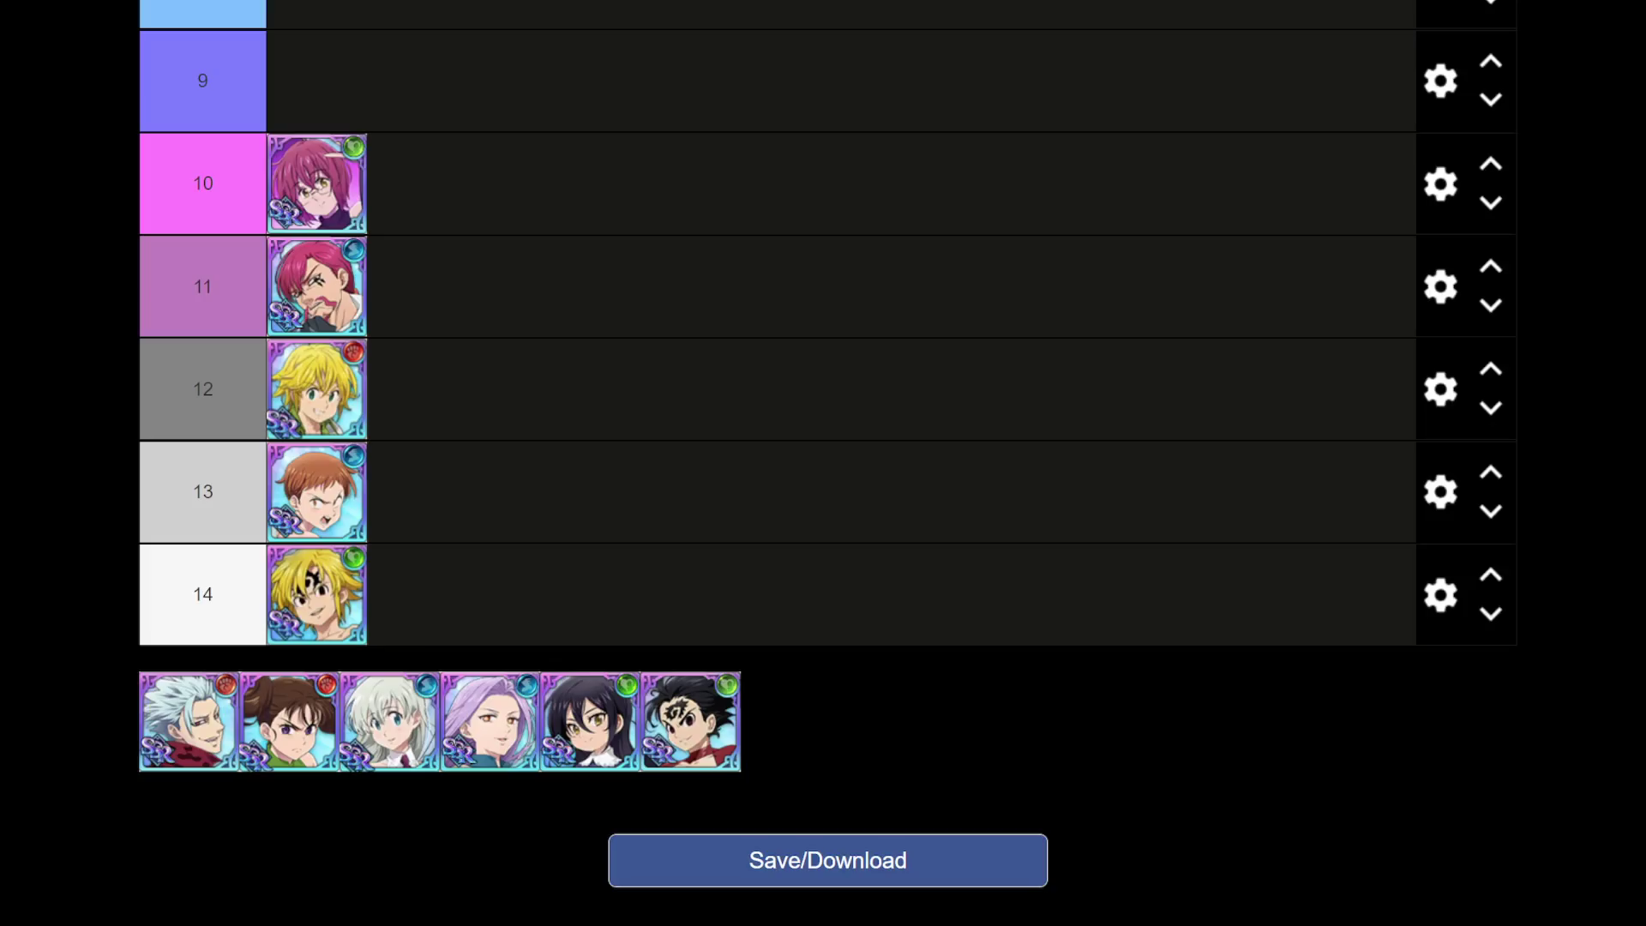
{"action": "scroll", "coordinate": [828, 464], "scroll_direction": "up", "scroll_amount": 8}
{"action": "scroll", "coordinate": [828, 463], "scroll_direction": "down", "scroll_amount": 9}
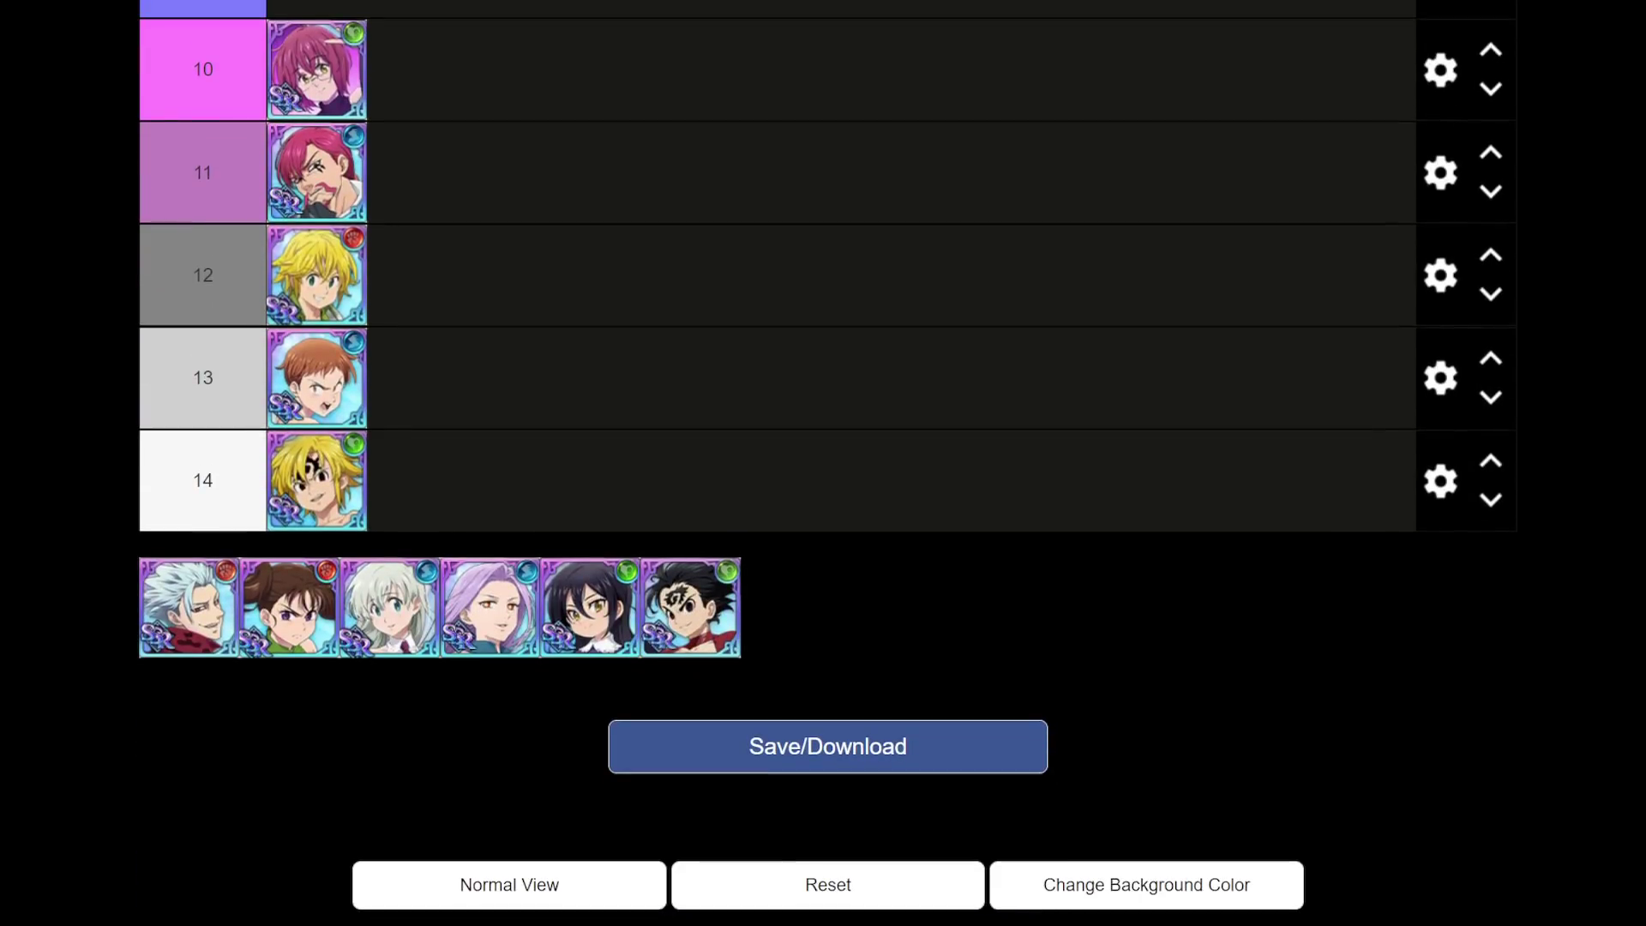
{"action": "scroll", "coordinate": [172, 599], "scroll_direction": "up", "scroll_amount": 10}
{"action": "left_click_drag", "start_coordinate": [189, 607], "coordinate": [322, 493]}
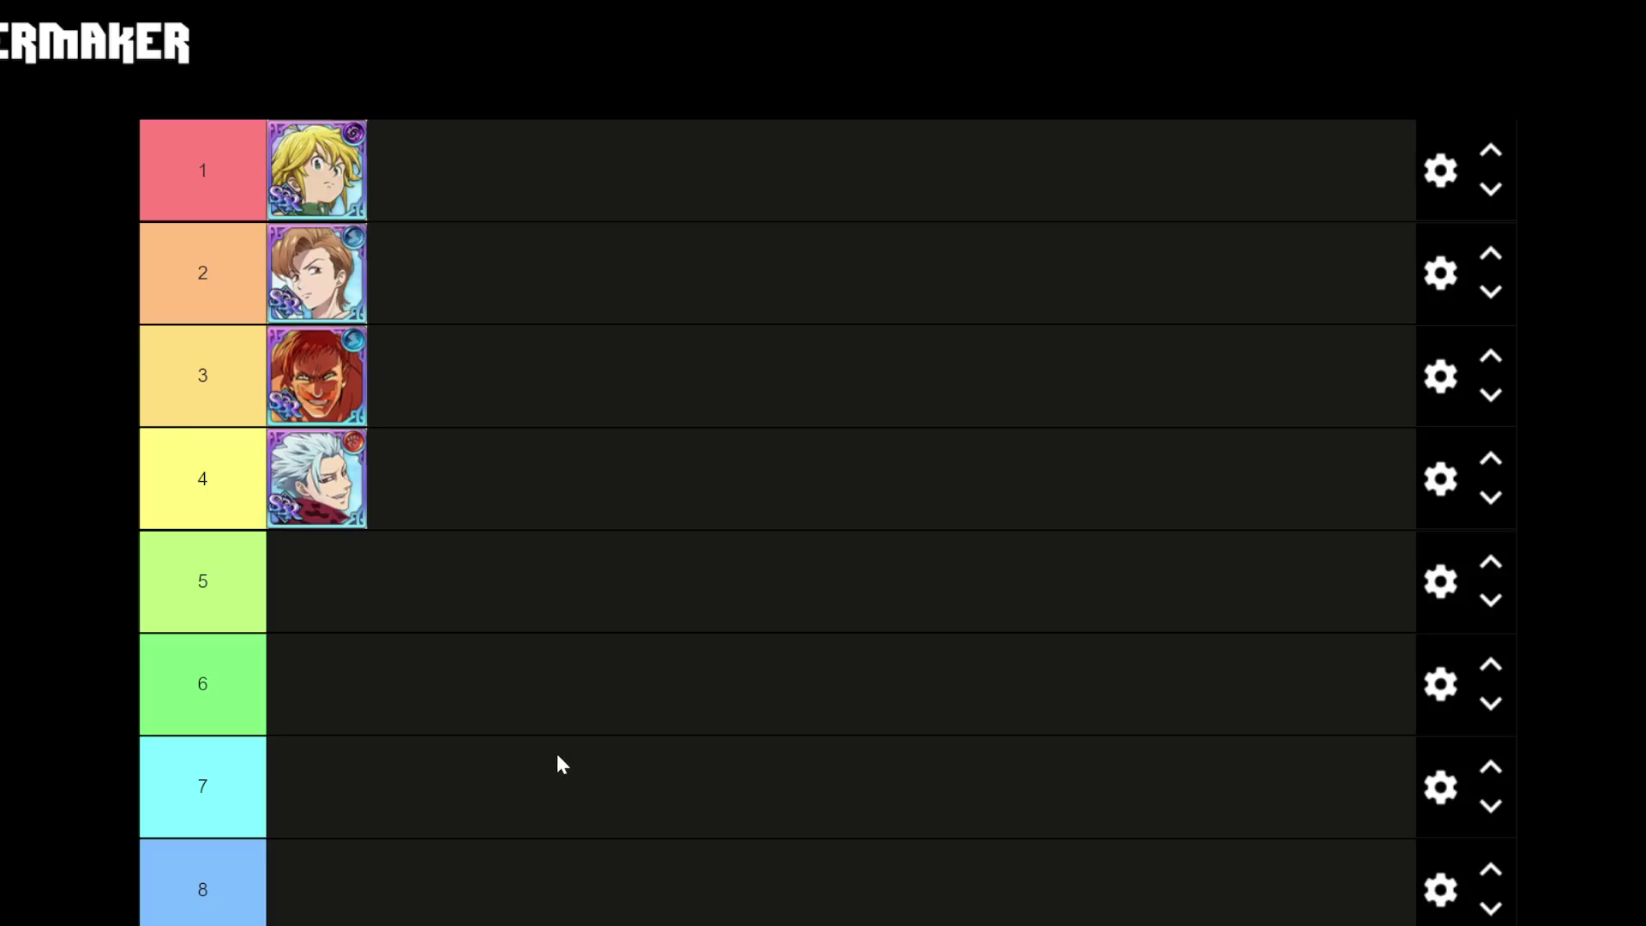
{"action": "scroll", "coordinate": [558, 756], "scroll_direction": "down", "scroll_amount": 8}
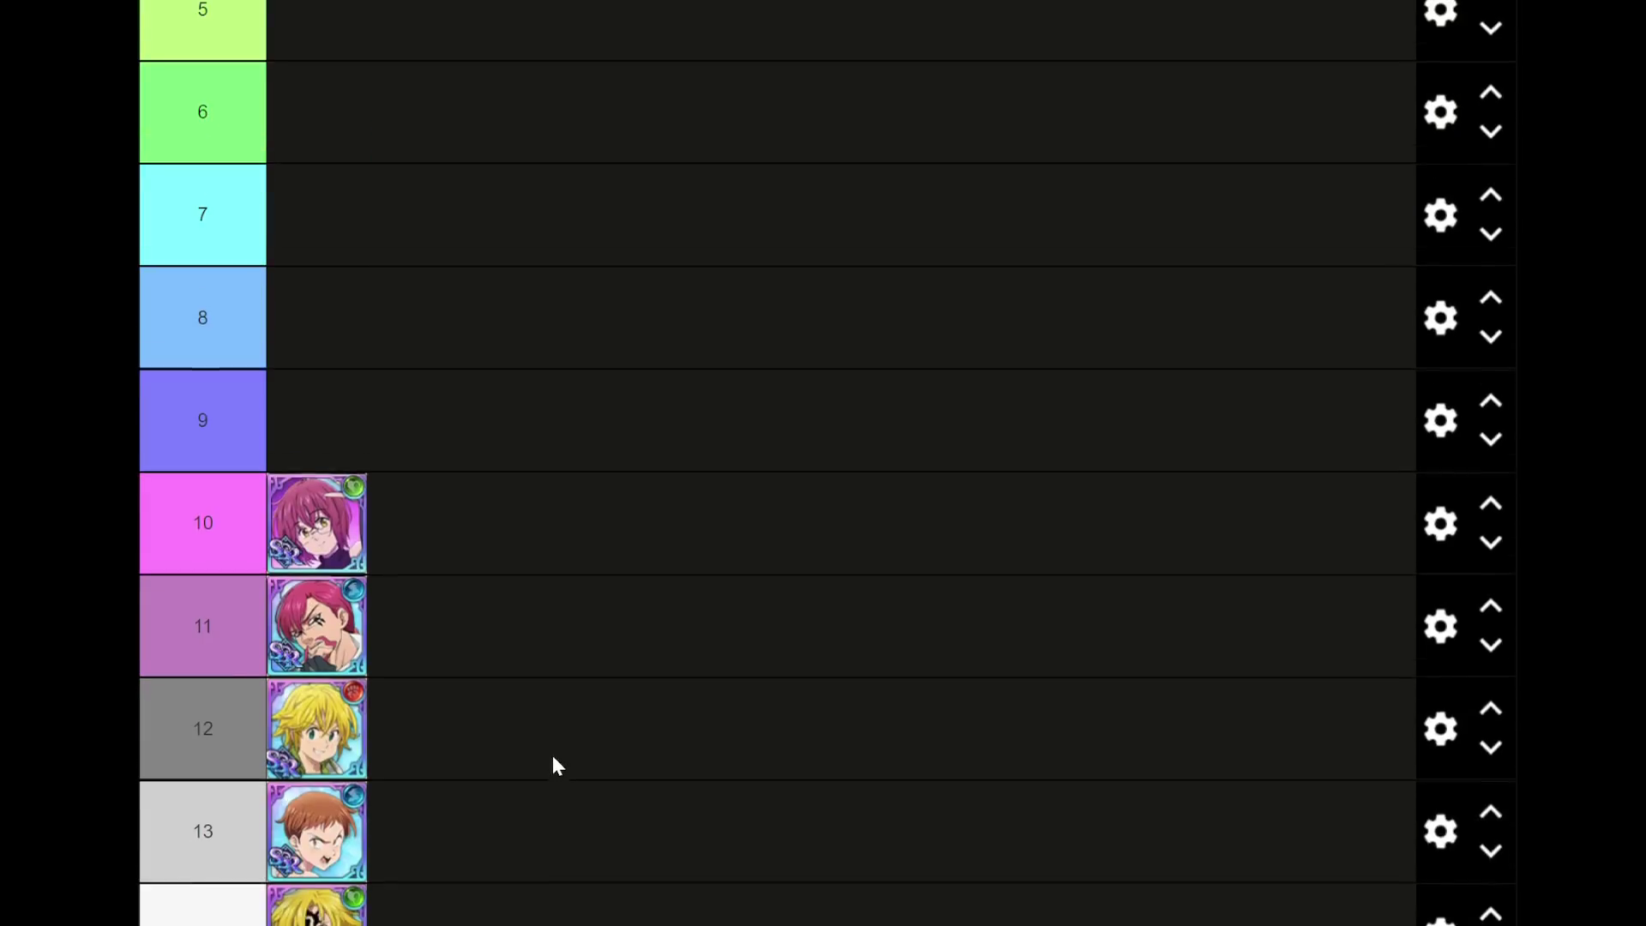
{"action": "scroll", "coordinate": [552, 756], "scroll_direction": "up", "scroll_amount": 8}
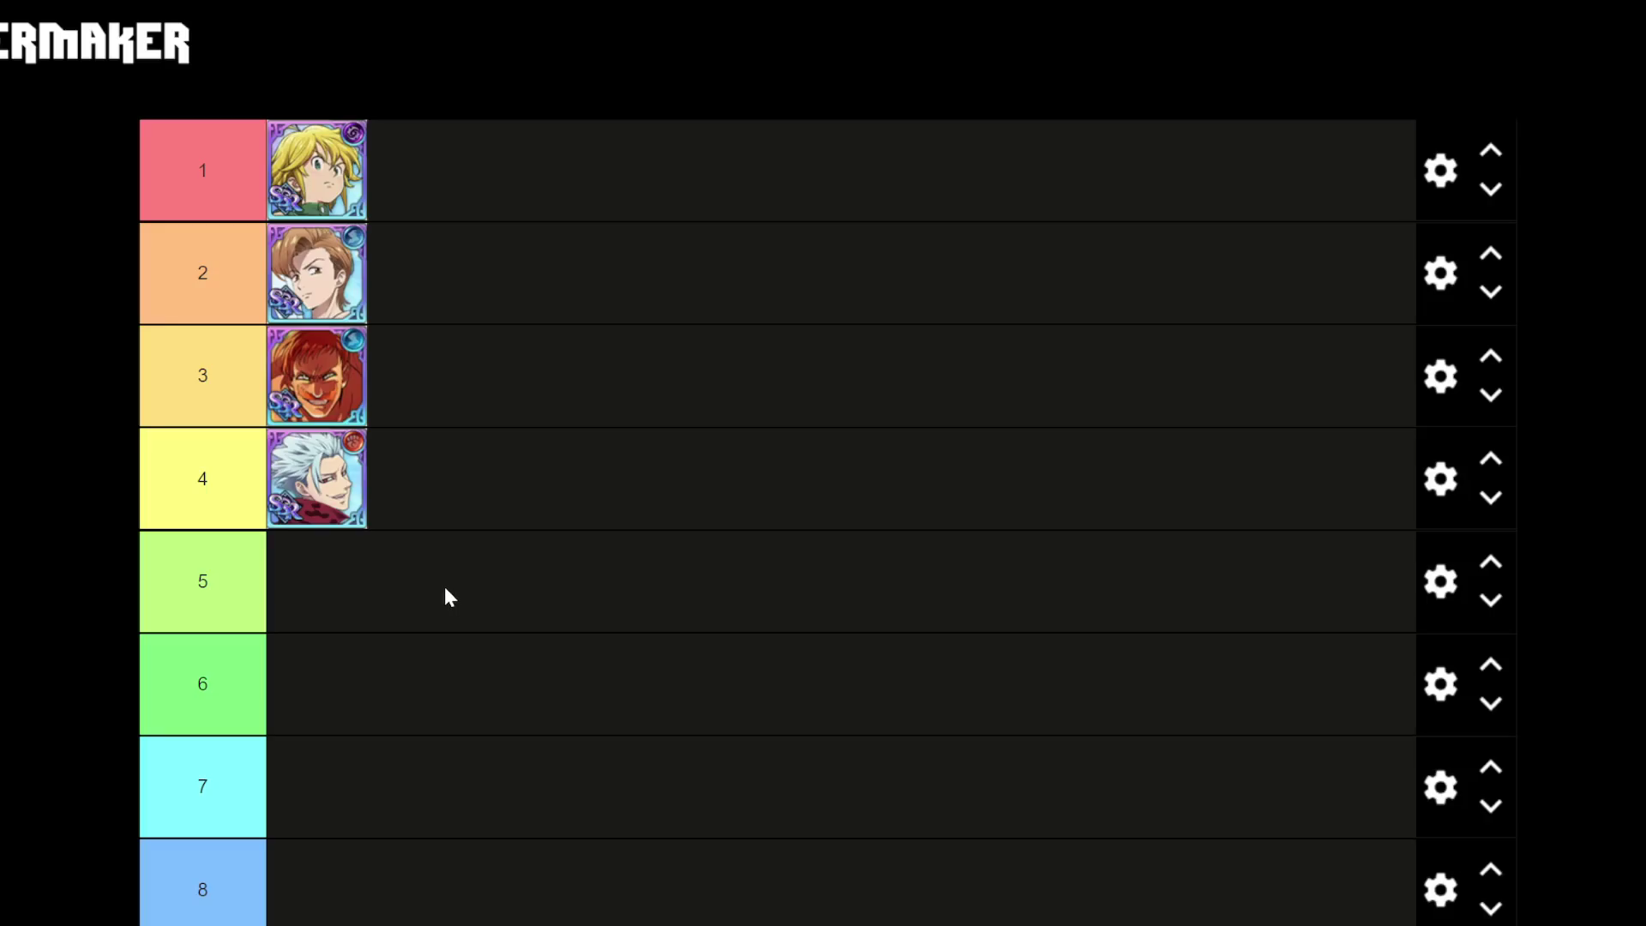
{"action": "left_click_drag", "start_coordinate": [354, 520], "coordinate": [355, 525]}
{"action": "left_click_drag", "start_coordinate": [320, 197], "coordinate": [356, 202]}
{"action": "scroll", "coordinate": [436, 452], "scroll_direction": "down", "scroll_amount": 3}
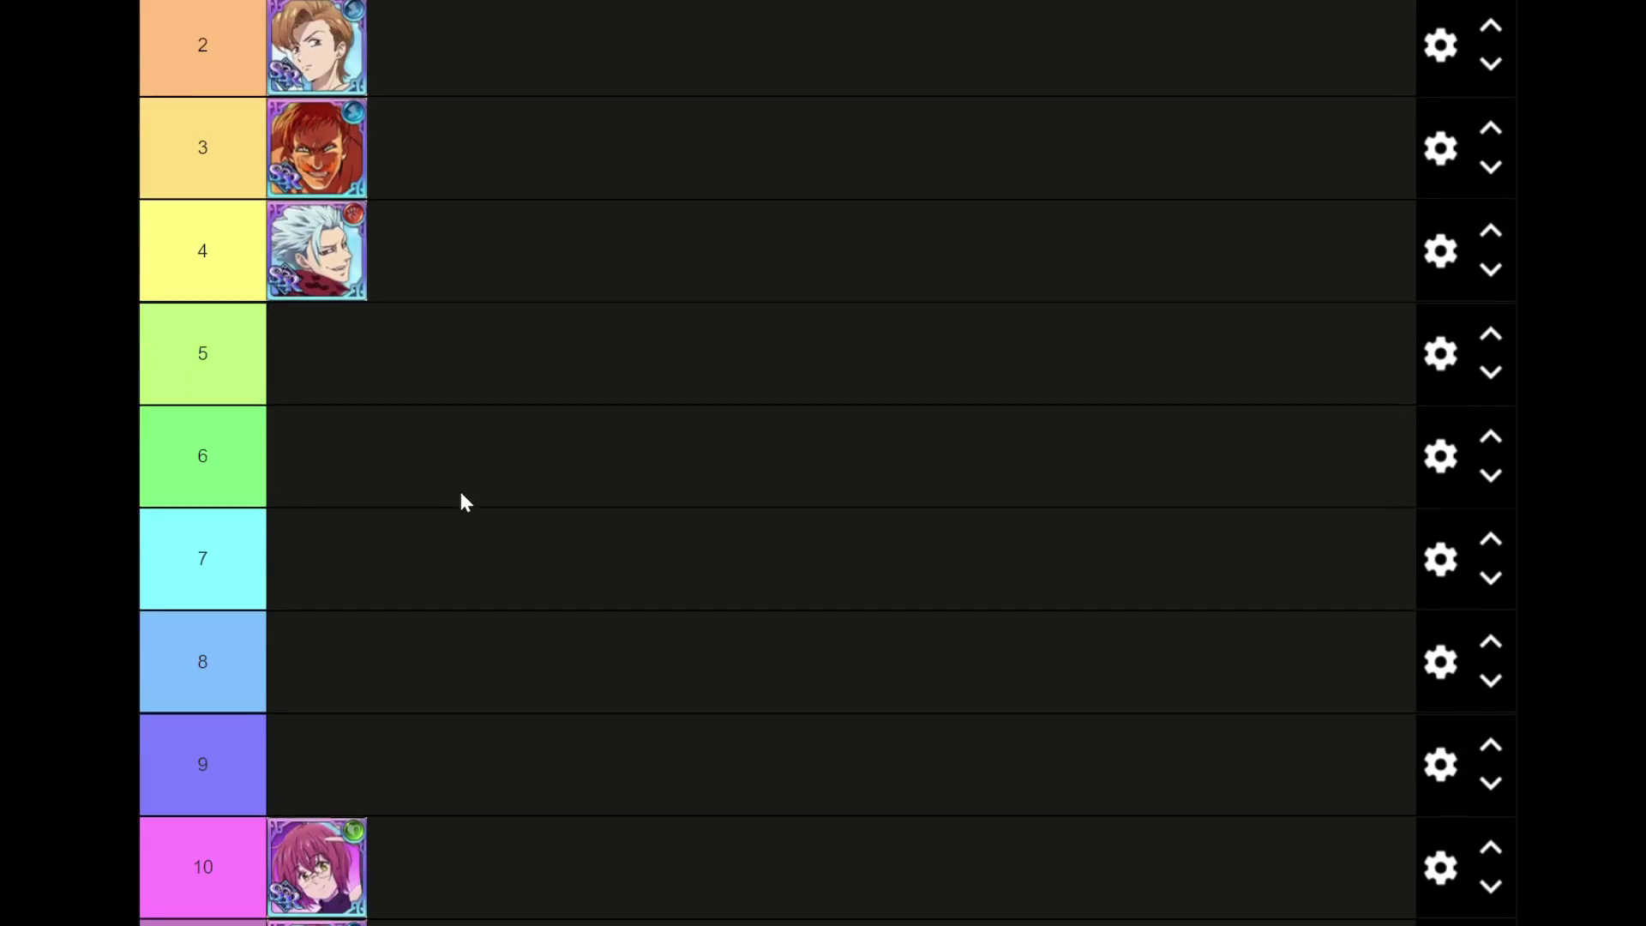
{"action": "scroll", "coordinate": [461, 494], "scroll_direction": "down", "scroll_amount": 3}
{"action": "scroll", "coordinate": [459, 489], "scroll_direction": "up", "scroll_amount": 6}
{"action": "scroll", "coordinate": [459, 490], "scroll_direction": "down", "scroll_amount": 7}
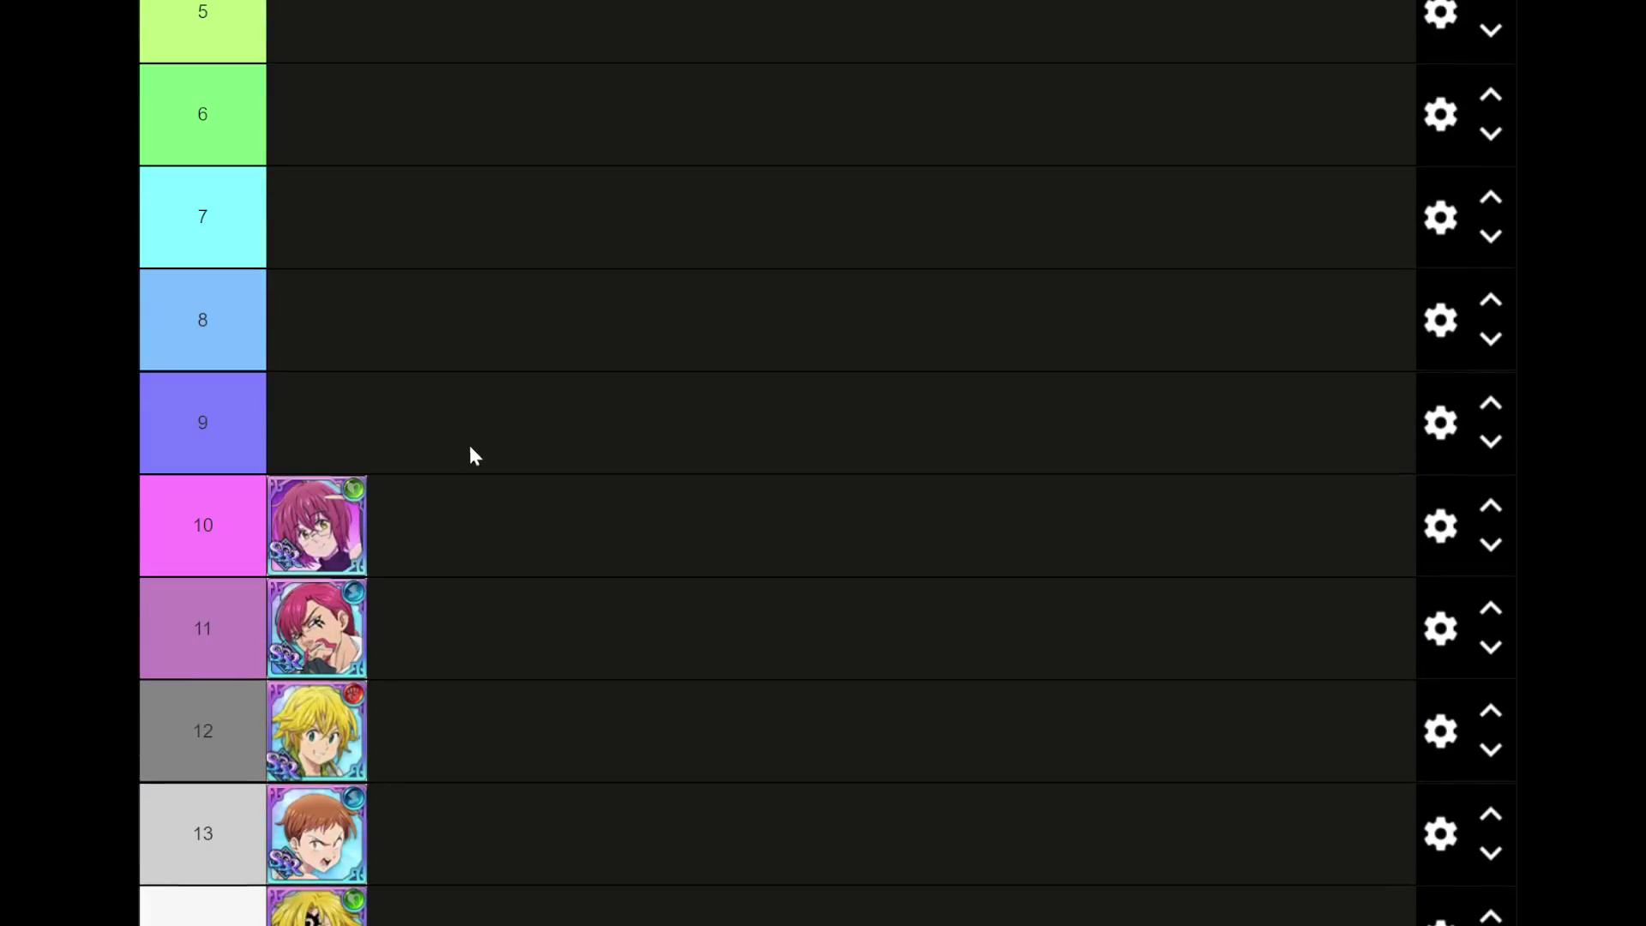
{"action": "scroll", "coordinate": [468, 455], "scroll_direction": "down", "scroll_amount": 1}
- Swap tiers 10 and 11 so the red-haired bearded portrait holds tier 10
{"action": "mouse_move", "coordinate": [364, 501]}
{"action": "left_mouse_down"}
{"action": "mouse_move", "coordinate": [332, 437]}
{"action": "mouse_move", "coordinate": [380, 511]}
{"action": "left_mouse_up"}
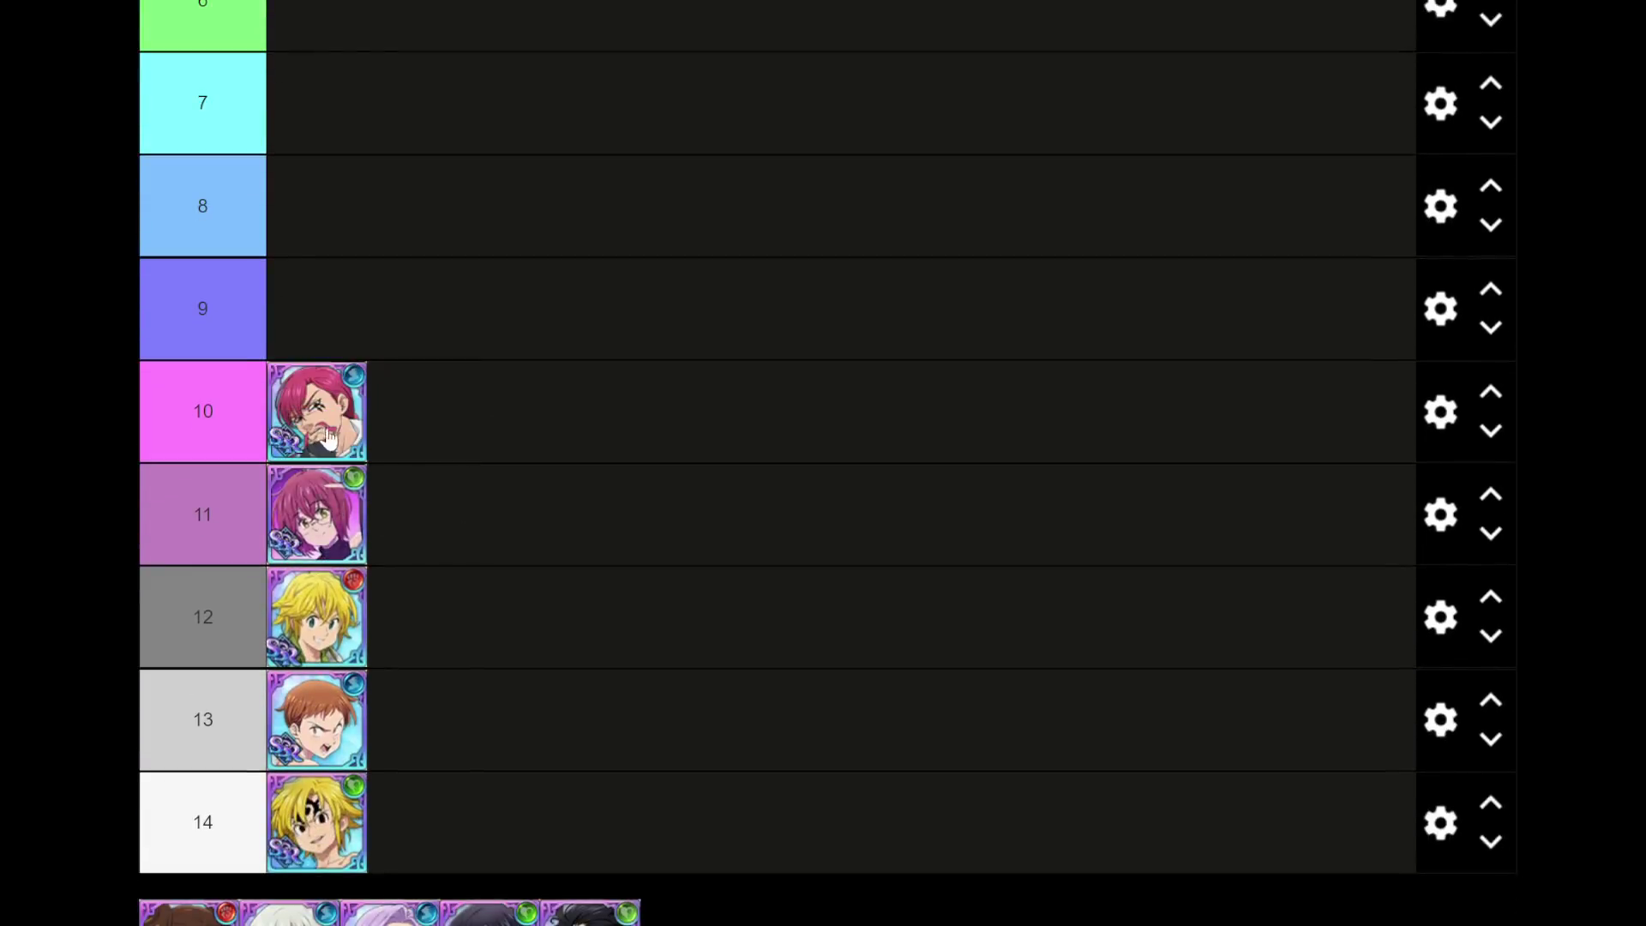
{"action": "scroll", "coordinate": [386, 429], "scroll_direction": "down", "scroll_amount": 4}
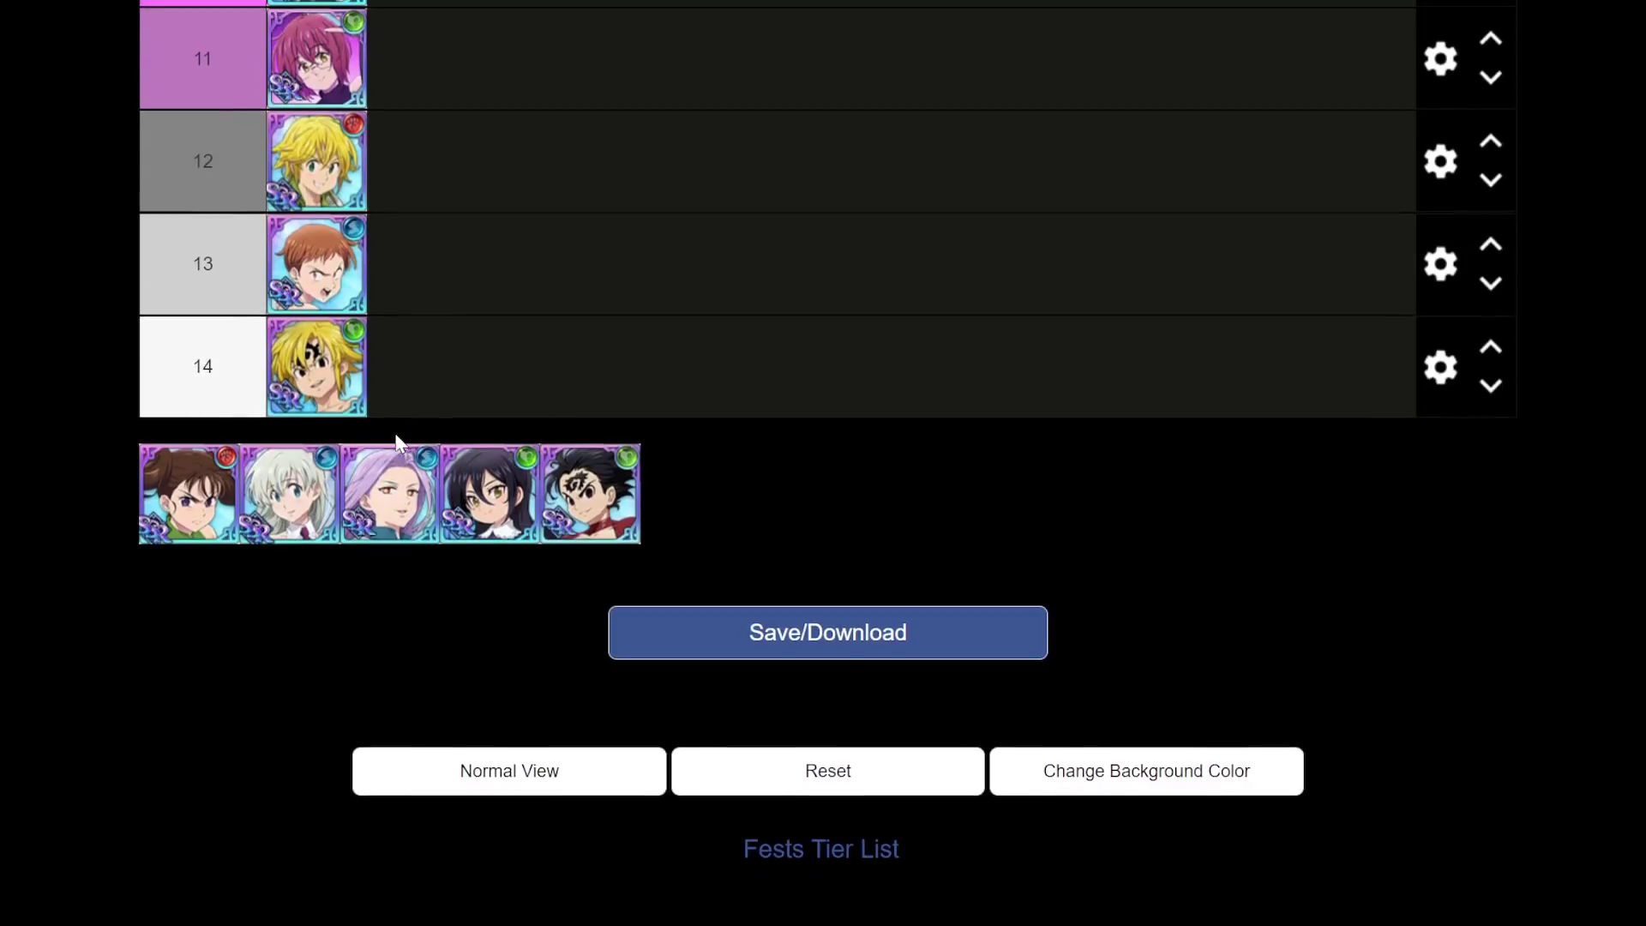
{"action": "scroll", "coordinate": [402, 444], "scroll_direction": "up", "scroll_amount": 3}
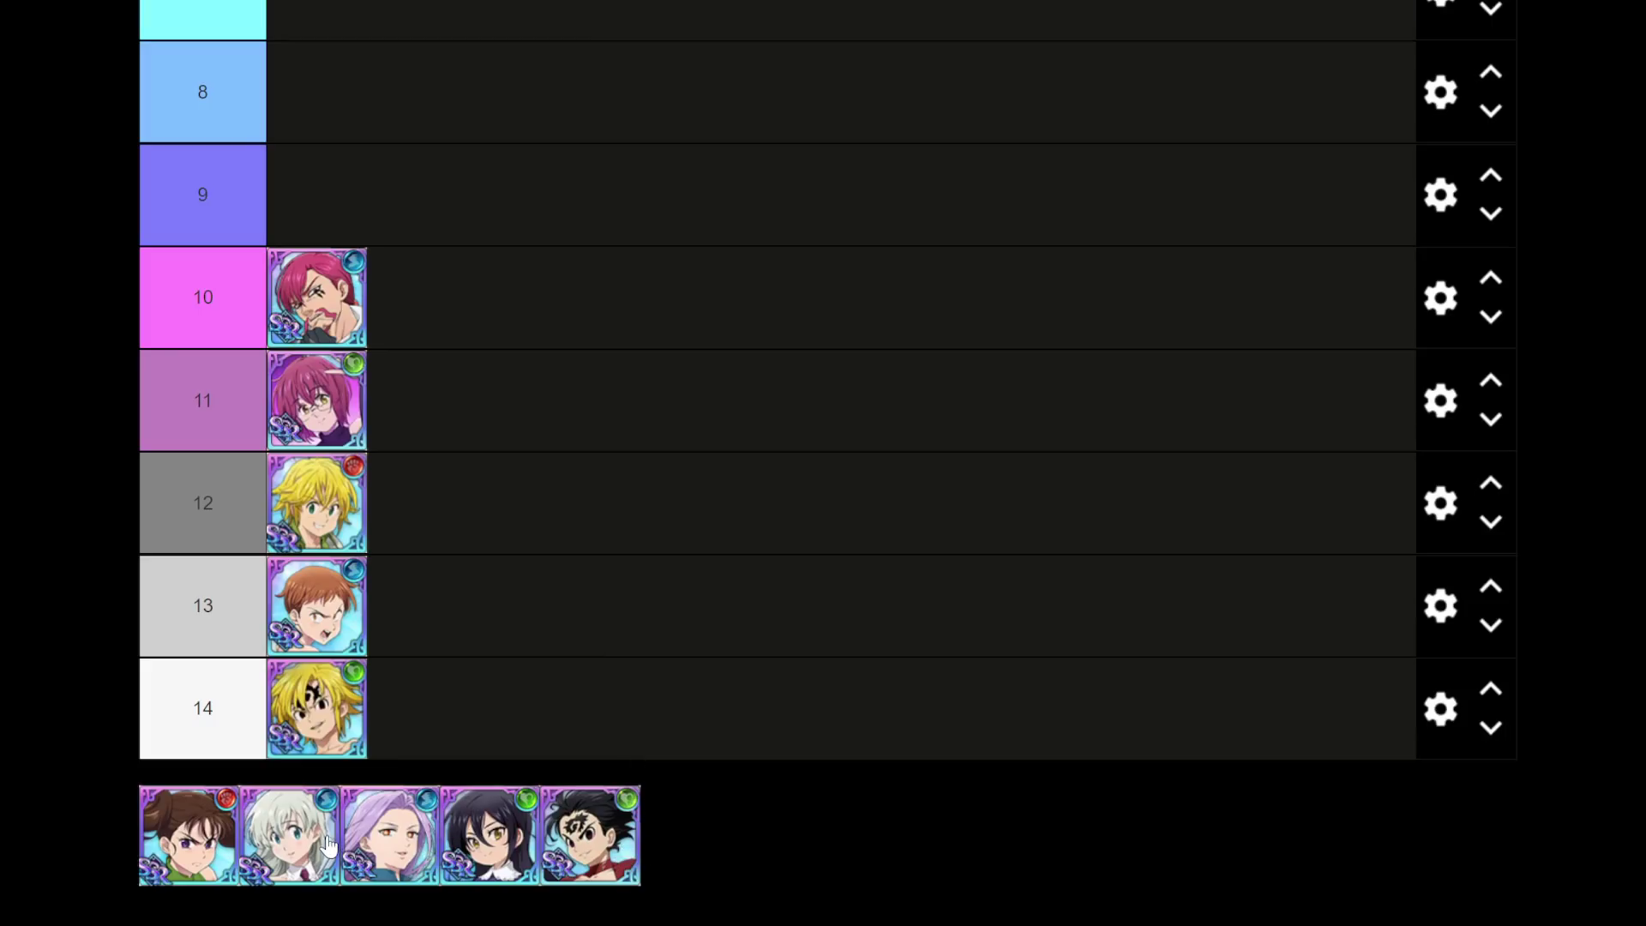
- Place the lavender-haired character portrait from the pool into tier 5
{"action": "left_click_drag", "start_coordinate": [386, 836], "coordinate": [378, 374]}
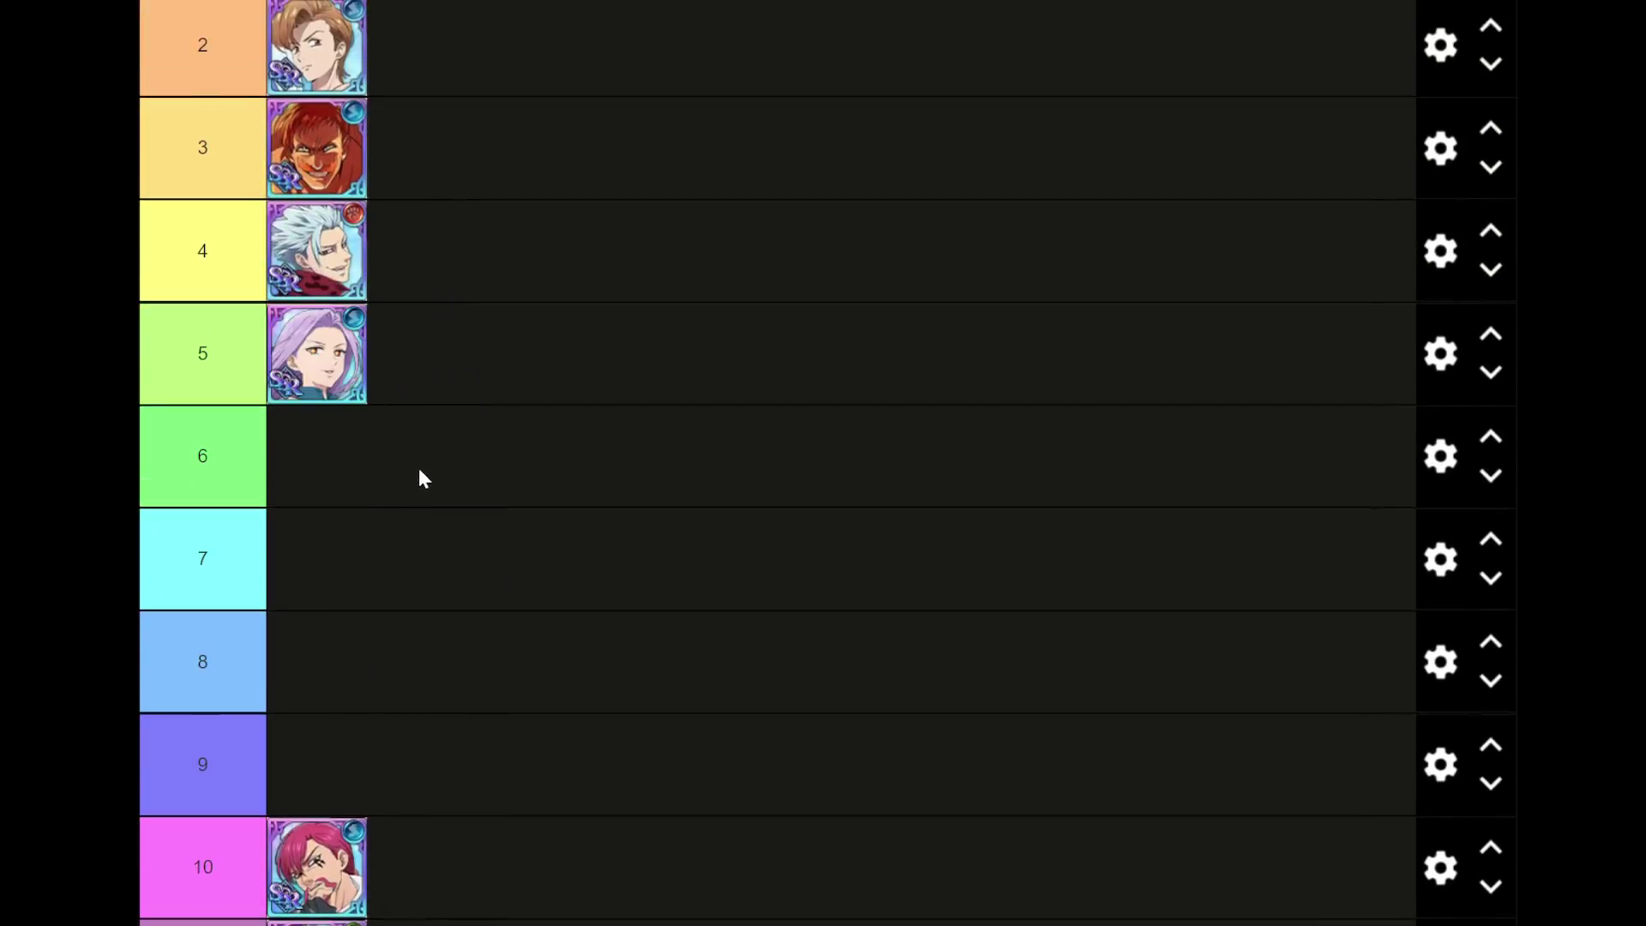
{"action": "scroll", "coordinate": [447, 550], "scroll_direction": "up", "scroll_amount": 3}
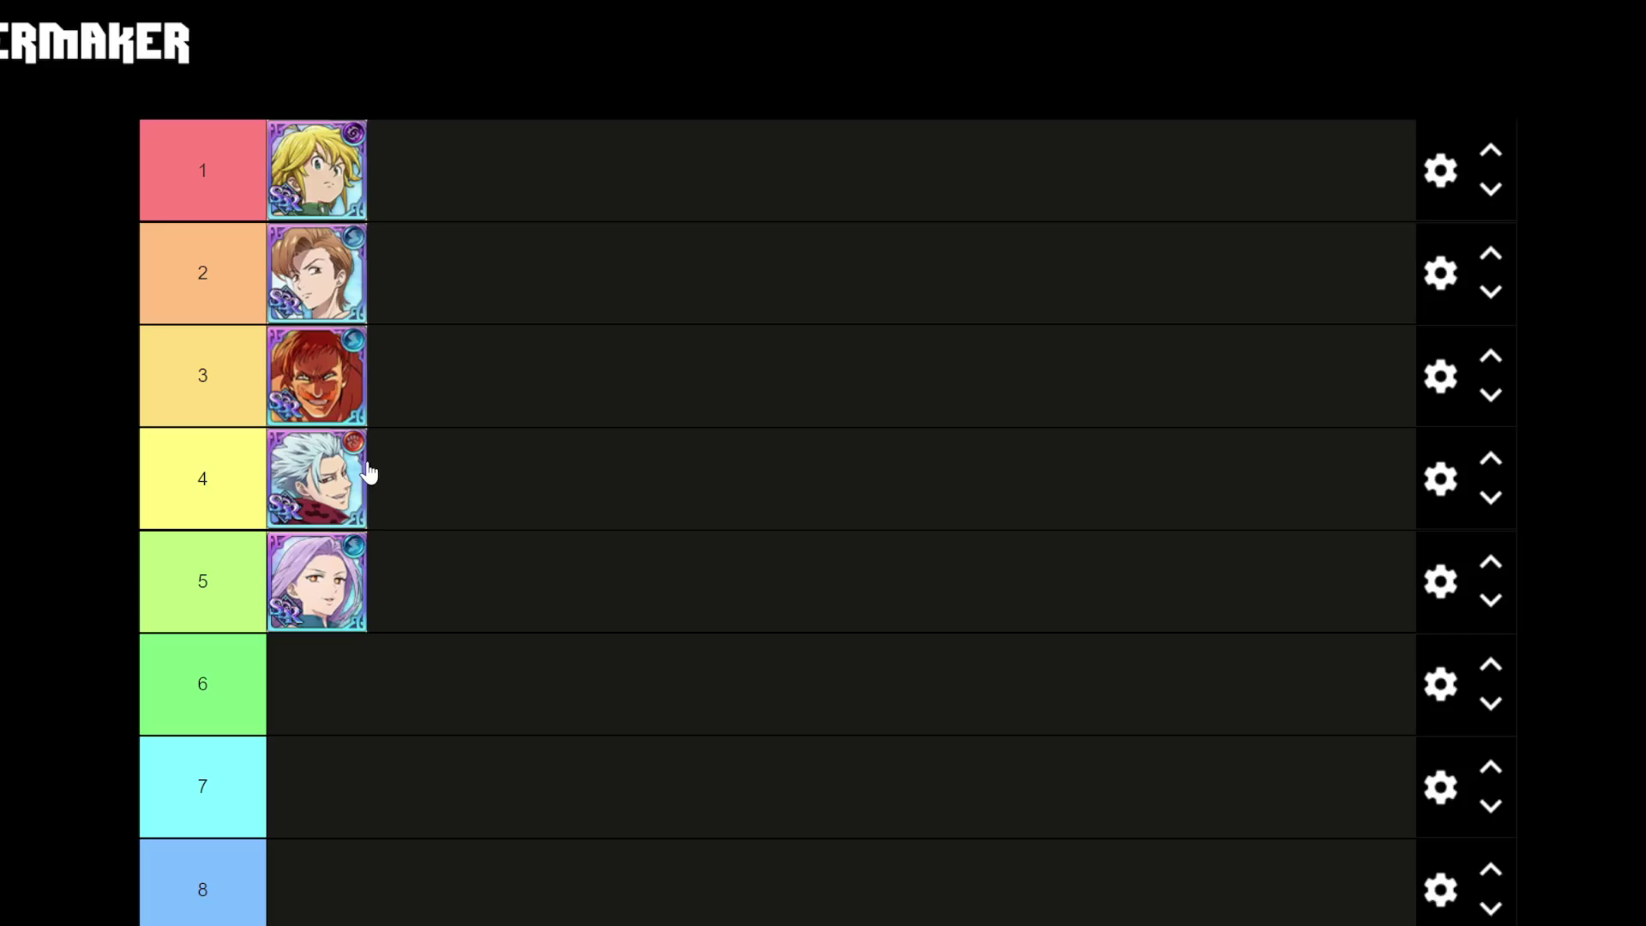
{"action": "scroll", "coordinate": [486, 725], "scroll_direction": "down", "scroll_amount": 12}
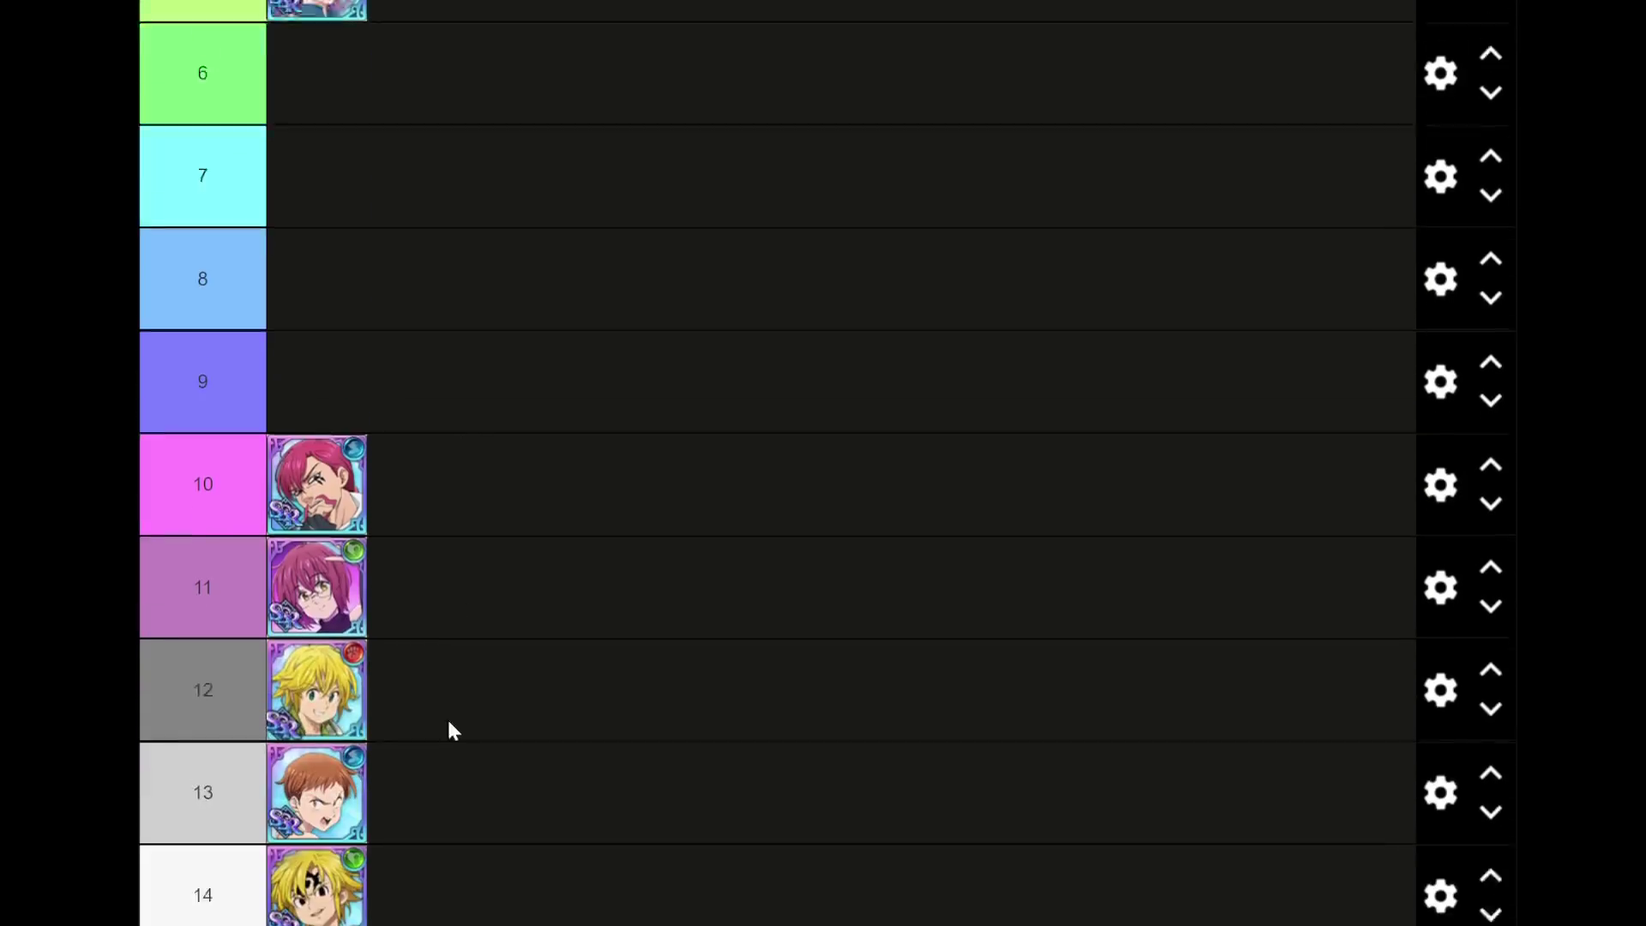
{"action": "scroll", "coordinate": [576, 799], "scroll_direction": "up", "scroll_amount": 12}
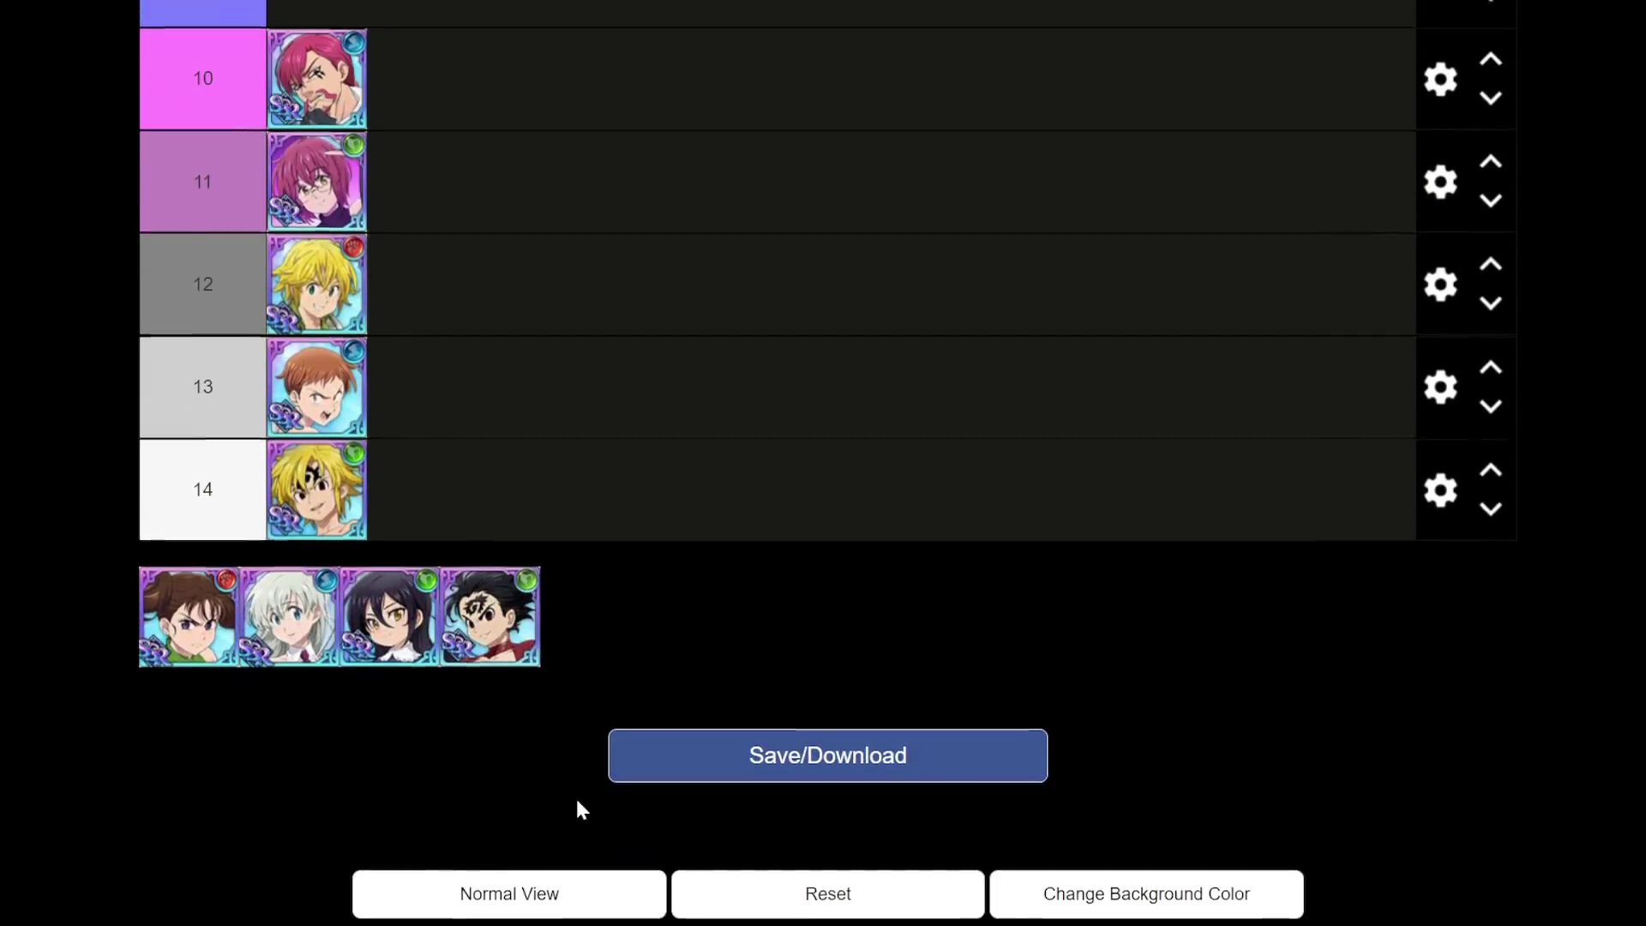
{"action": "scroll", "coordinate": [577, 789], "scroll_direction": "down", "scroll_amount": 10}
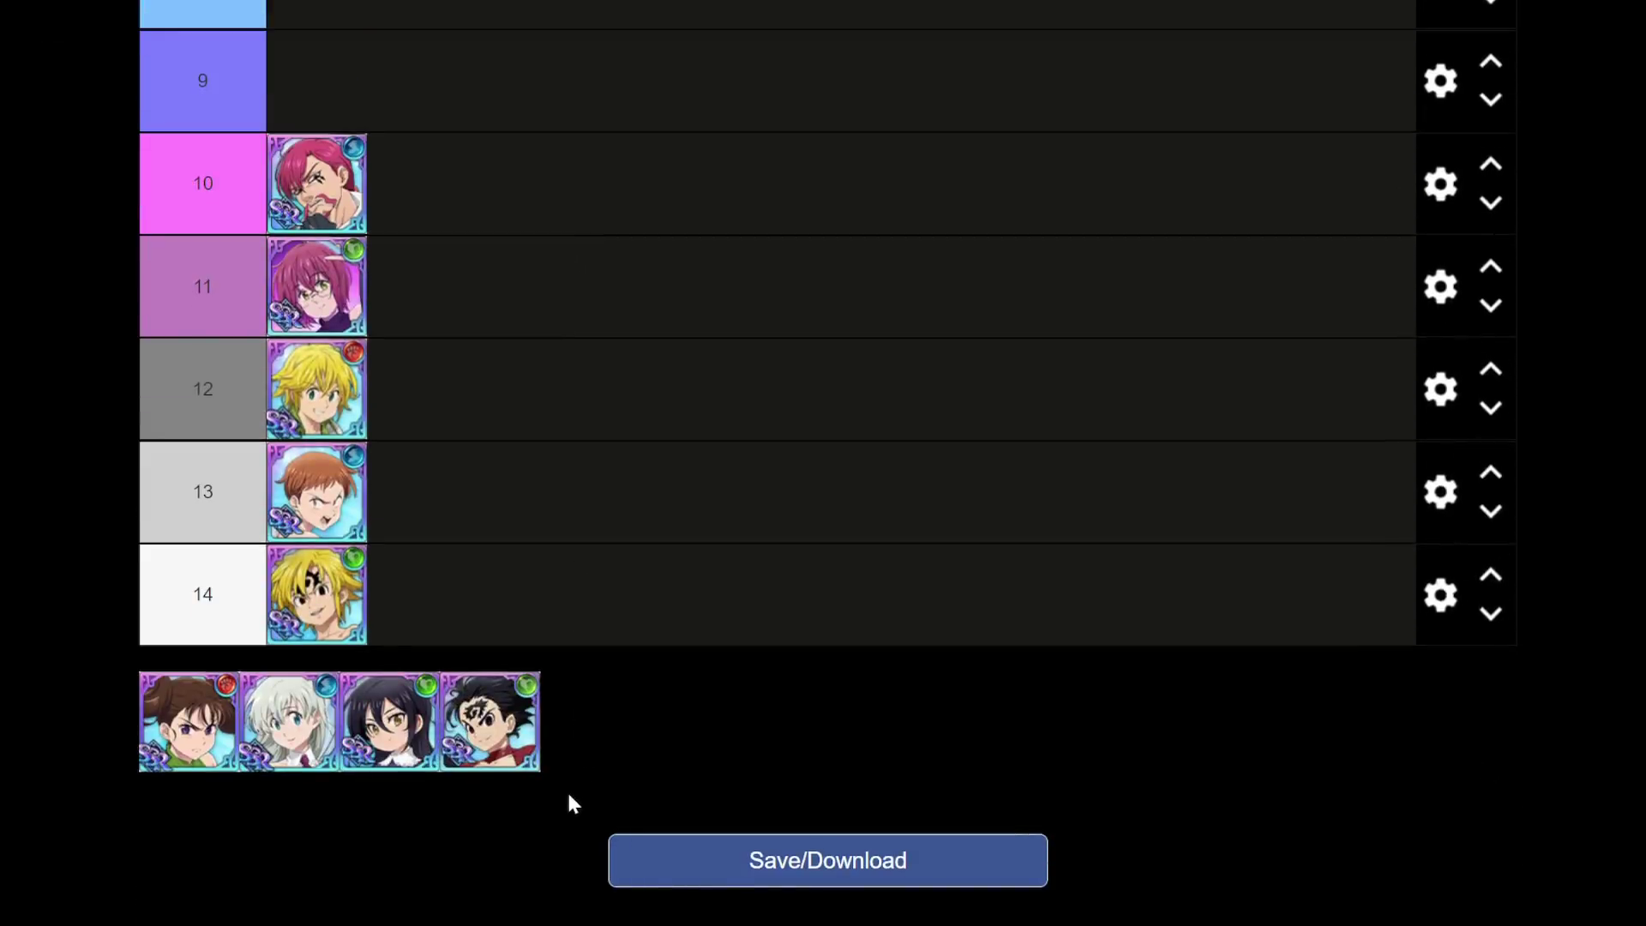
{"action": "scroll", "coordinate": [570, 794], "scroll_direction": "up", "scroll_amount": 5}
{"action": "scroll", "coordinate": [555, 805], "scroll_direction": "down", "scroll_amount": 6}
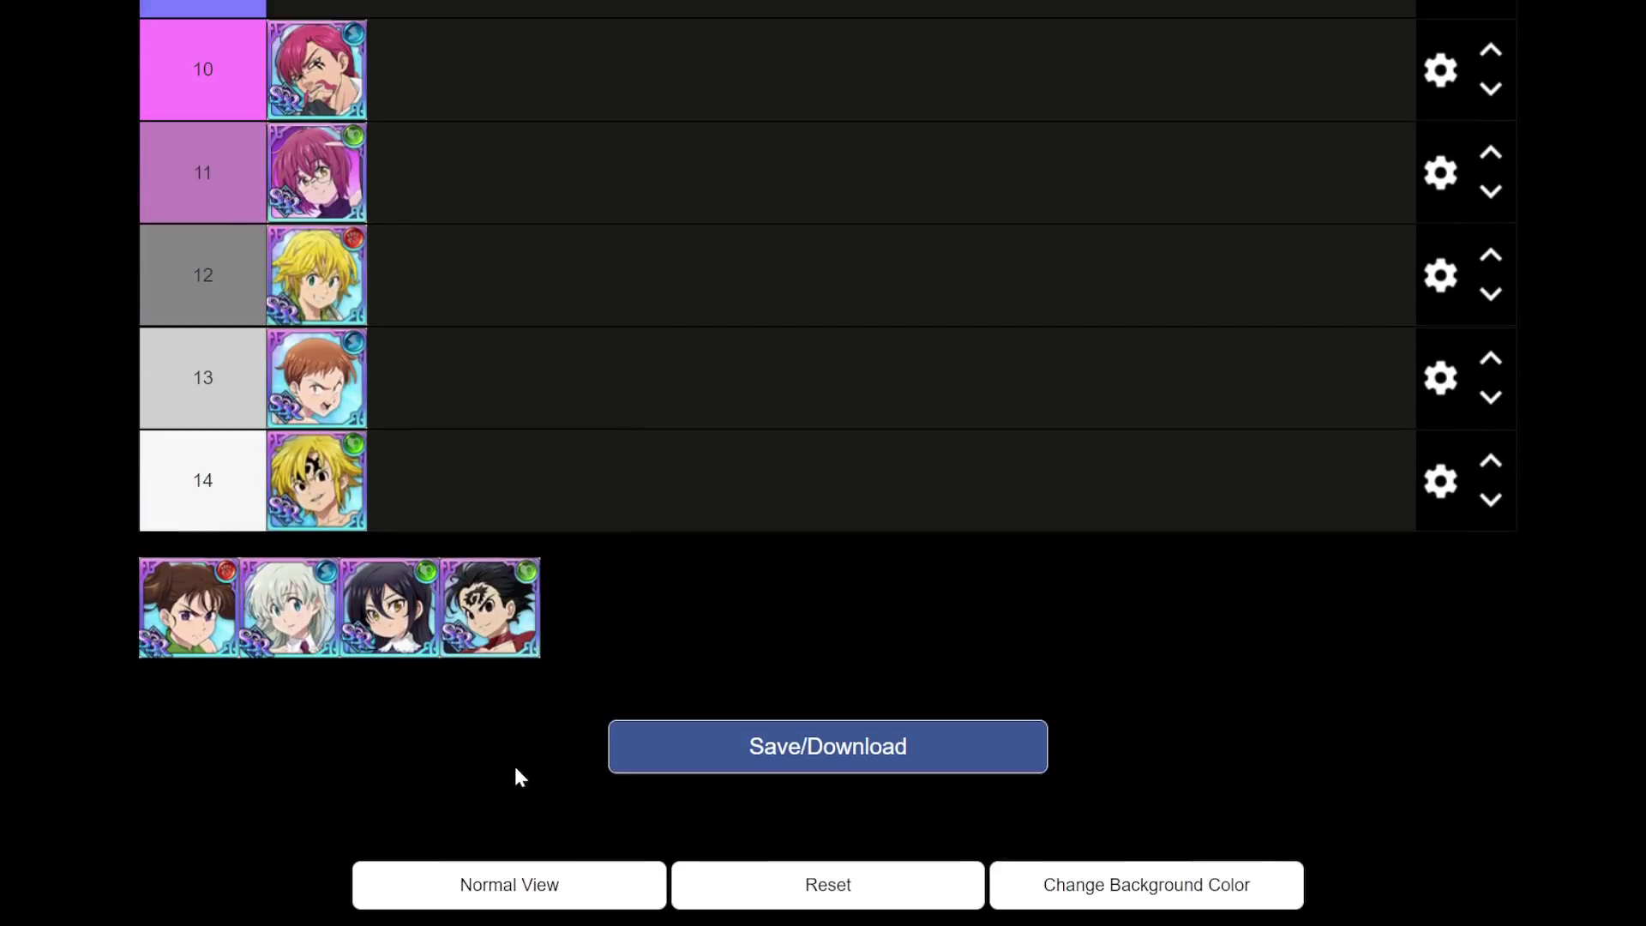
- Reorder the unranked pool so the brown-haired portrait comes after the white-haired and black-haired ones
{"action": "mouse_move", "coordinate": [302, 641]}
{"action": "left_mouse_down"}
{"action": "mouse_move", "coordinate": [335, 635]}
{"action": "mouse_move", "coordinate": [309, 654]}
{"action": "mouse_move", "coordinate": [291, 622]}
{"action": "mouse_move", "coordinate": [288, 641]}
{"action": "left_mouse_up"}
{"action": "left_click_drag", "start_coordinate": [190, 629], "coordinate": [497, 617]}
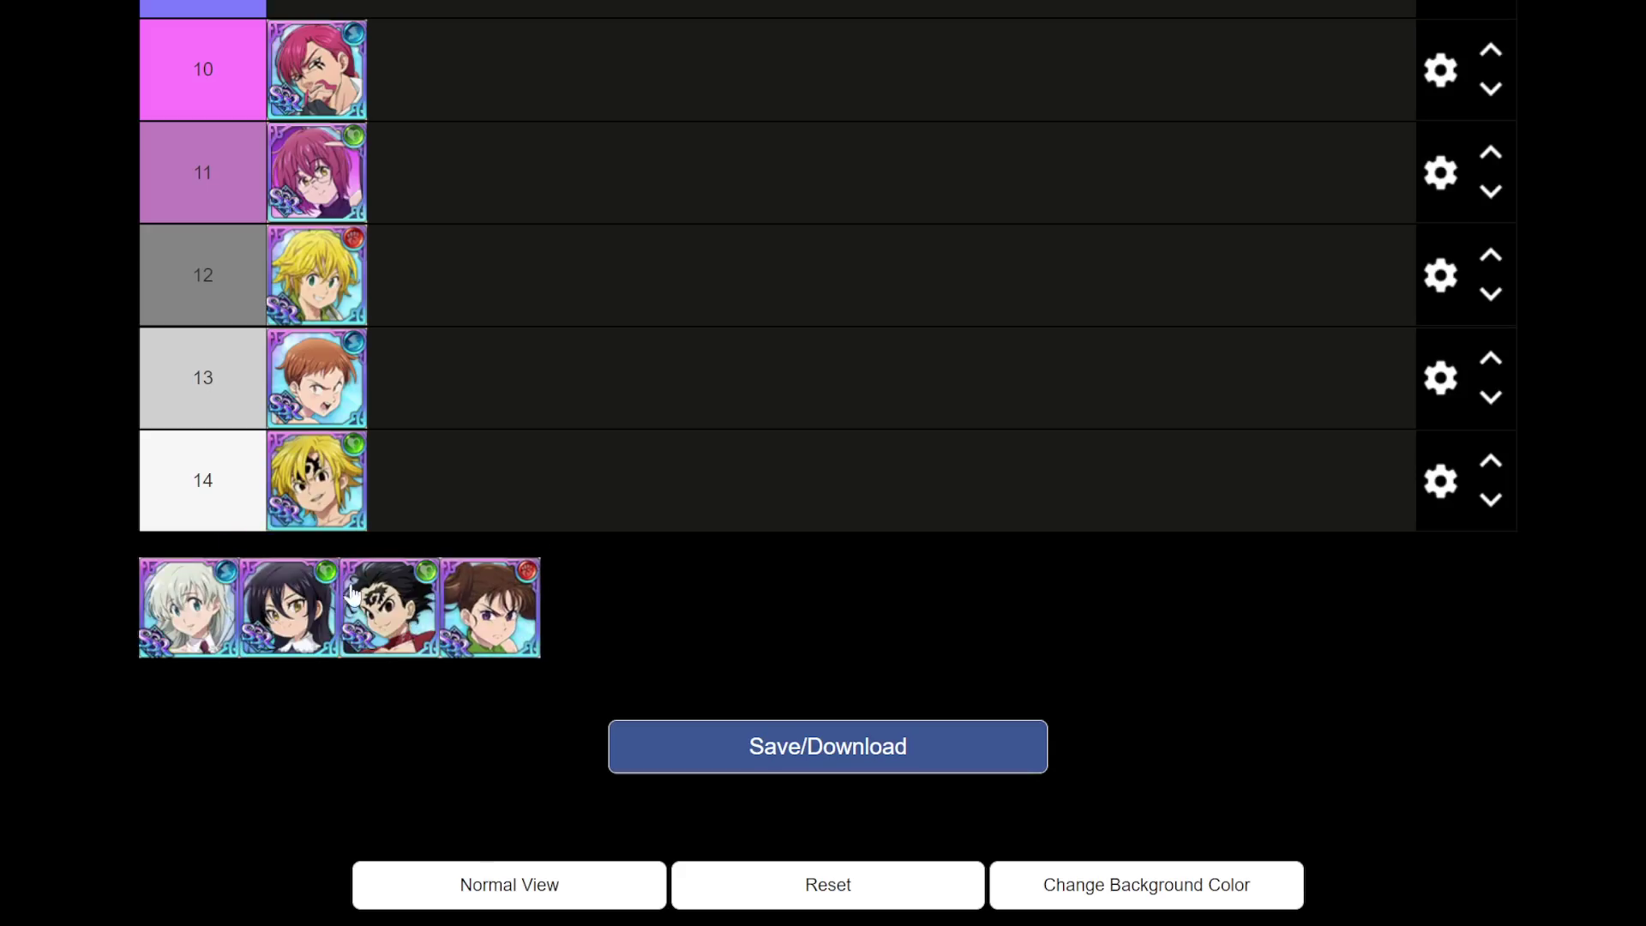
{"action": "mouse_move", "coordinate": [302, 623]}
{"action": "left_mouse_down"}
{"action": "mouse_move", "coordinate": [300, 598]}
{"action": "mouse_move", "coordinate": [290, 619]}
{"action": "left_mouse_up"}
{"action": "left_click_drag", "start_coordinate": [400, 624], "coordinate": [499, 600]}
- Drag the white-haired girl's portrait from the pool into tier 9, leaving three unranked
{"action": "left_click_drag", "start_coordinate": [198, 639], "coordinate": [310, 533]}
{"action": "scroll", "coordinate": [257, 566], "scroll_direction": "up", "scroll_amount": 5}
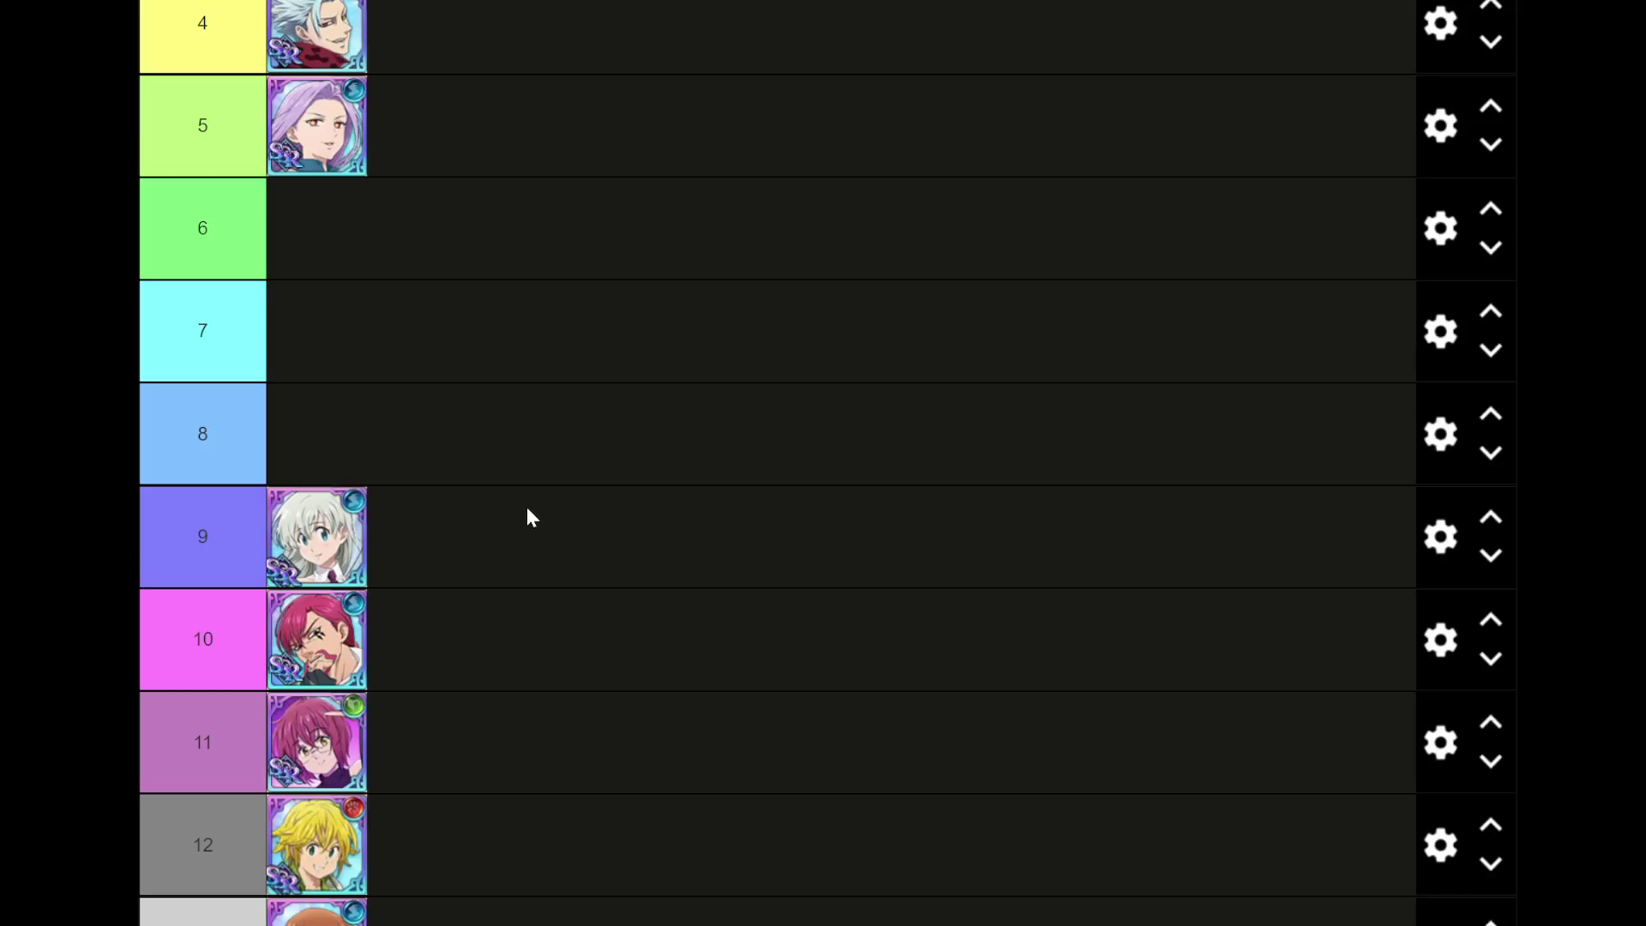
{"action": "scroll", "coordinate": [524, 507], "scroll_direction": "down", "scroll_amount": 6}
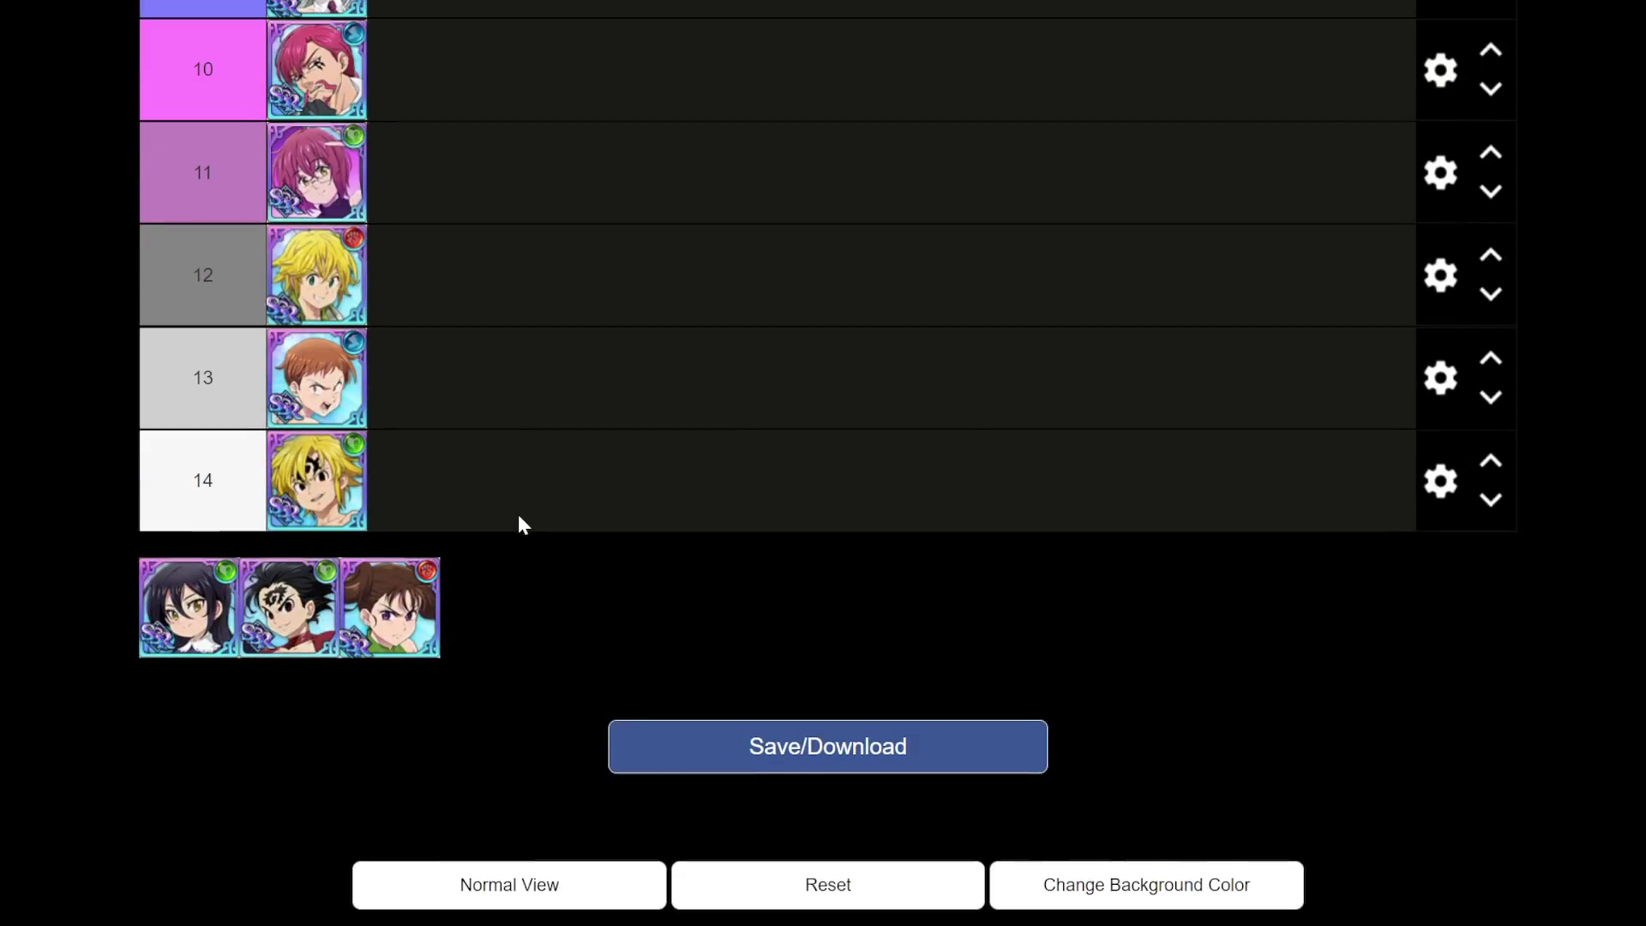
{"action": "scroll", "coordinate": [514, 525], "scroll_direction": "up", "scroll_amount": 6}
{"action": "scroll", "coordinate": [515, 532], "scroll_direction": "down", "scroll_amount": 5}
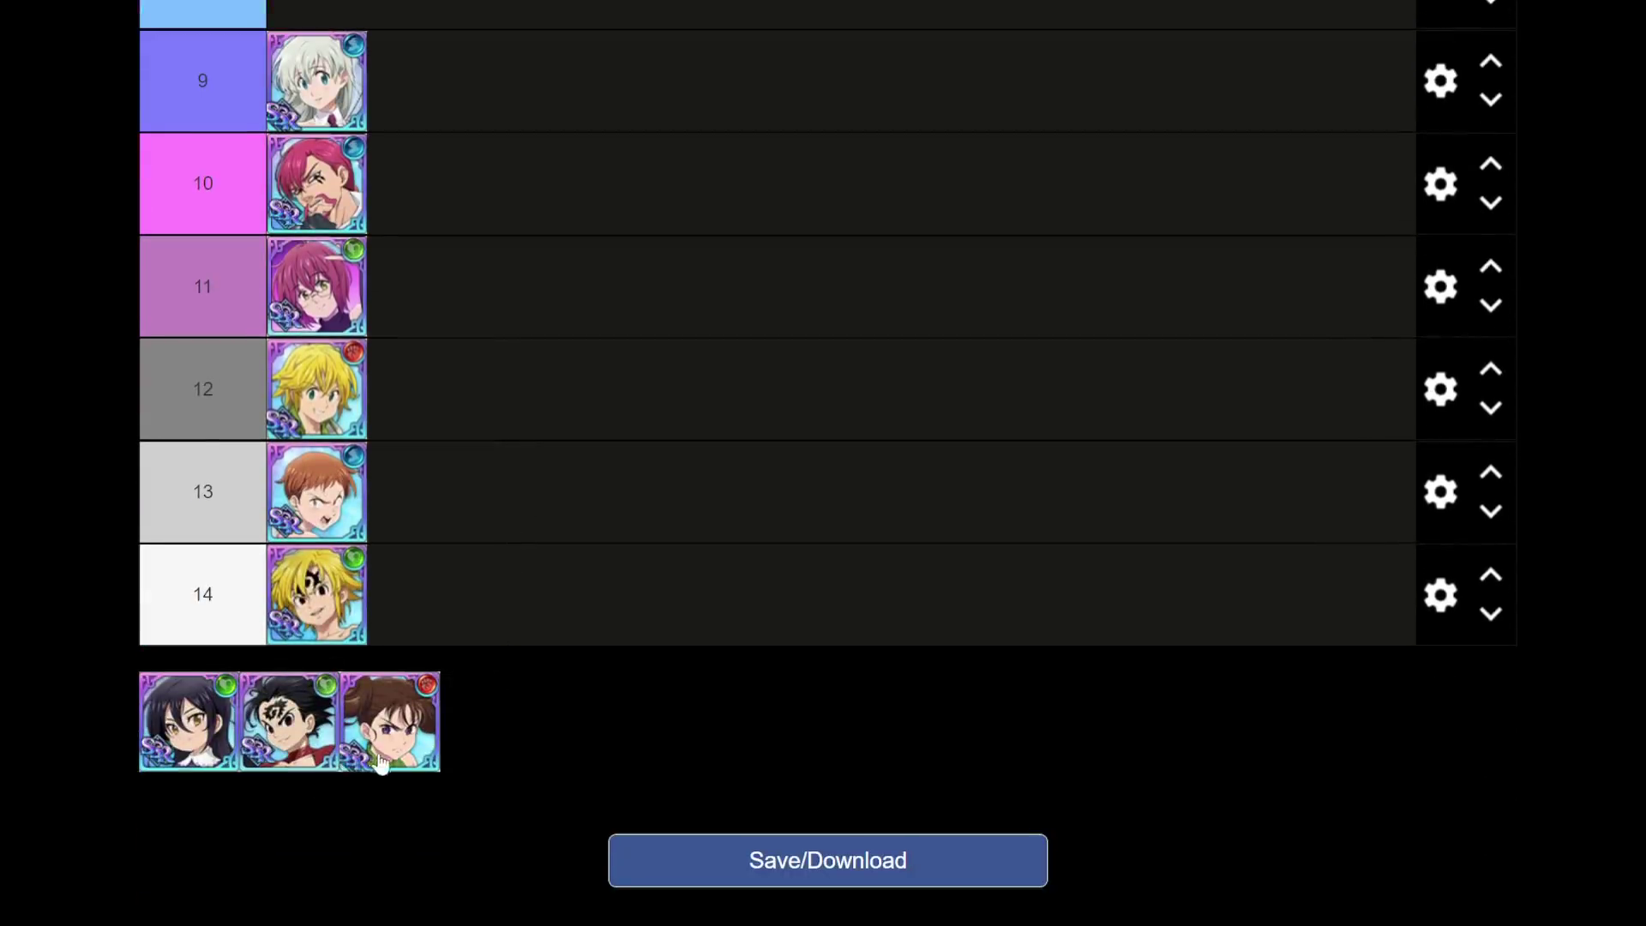
{"action": "scroll", "coordinate": [373, 759], "scroll_direction": "up", "scroll_amount": 6}
{"action": "scroll", "coordinate": [383, 754], "scroll_direction": "down", "scroll_amount": 6}
{"action": "scroll", "coordinate": [403, 575], "scroll_direction": "up", "scroll_amount": 2}
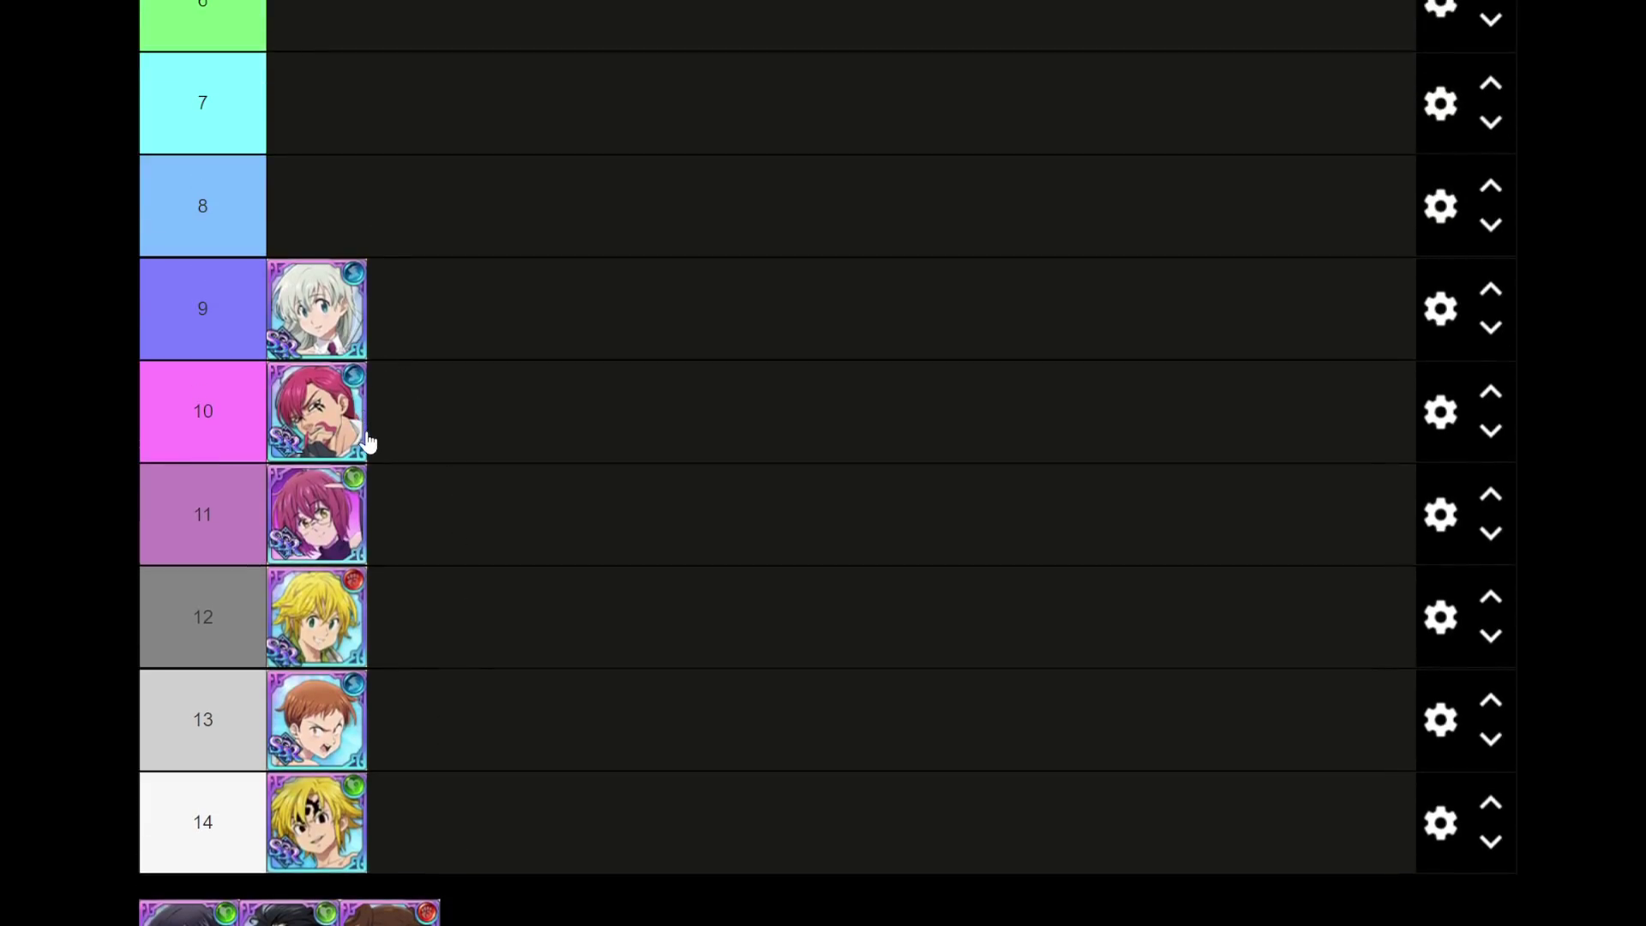
{"action": "mouse_move", "coordinate": [348, 525]}
{"action": "left_mouse_down"}
{"action": "mouse_move", "coordinate": [392, 530]}
{"action": "mouse_move", "coordinate": [386, 511]}
{"action": "mouse_move", "coordinate": [324, 527]}
{"action": "mouse_move", "coordinate": [396, 513]}
{"action": "mouse_move", "coordinate": [308, 518]}
{"action": "mouse_move", "coordinate": [369, 515]}
{"action": "mouse_move", "coordinate": [323, 499]}
{"action": "mouse_move", "coordinate": [351, 565]}
{"action": "mouse_move", "coordinate": [389, 478]}
{"action": "mouse_move", "coordinate": [278, 502]}
{"action": "mouse_move", "coordinate": [365, 551]}
{"action": "mouse_move", "coordinate": [373, 526]}
{"action": "mouse_move", "coordinate": [328, 525]}
{"action": "mouse_move", "coordinate": [344, 533]}
{"action": "mouse_move", "coordinate": [343, 509]}
{"action": "mouse_move", "coordinate": [309, 513]}
{"action": "mouse_move", "coordinate": [360, 514]}
{"action": "left_mouse_up"}
{"action": "scroll", "coordinate": [404, 549], "scroll_direction": "down", "scroll_amount": 3}
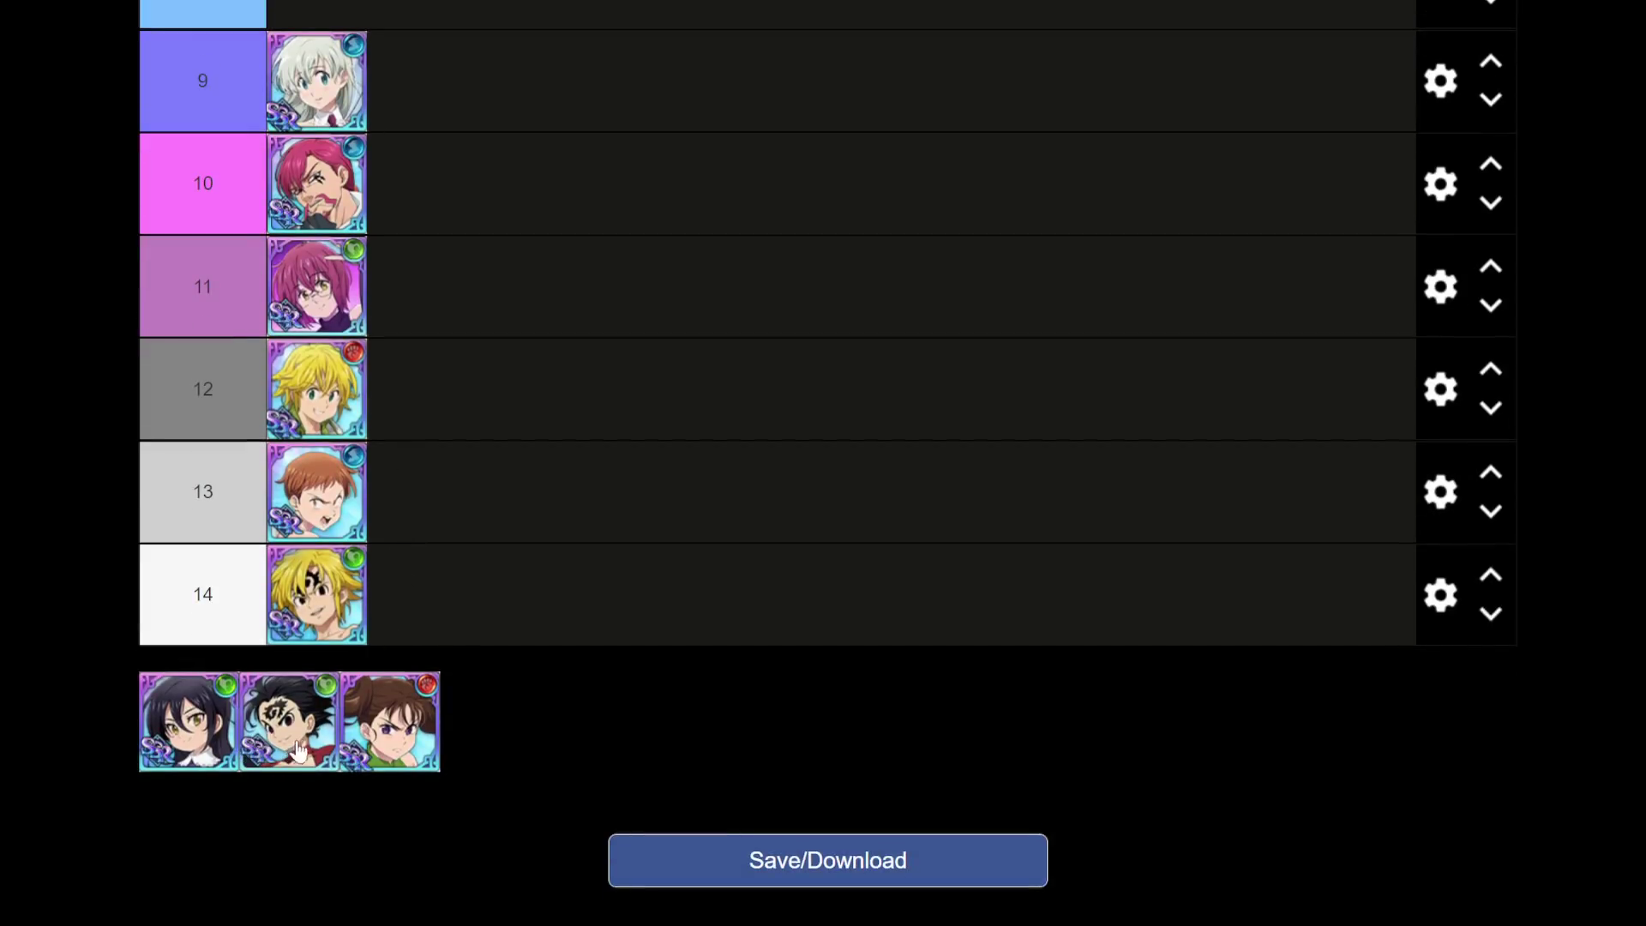
- Place the brown-haired portrait in tier 8, marked black-haired in tier 6, plain black-haired in tier 7
{"action": "left_click_drag", "start_coordinate": [389, 746], "coordinate": [429, 461]}
{"action": "scroll", "coordinate": [420, 734], "scroll_direction": "up", "scroll_amount": 5}
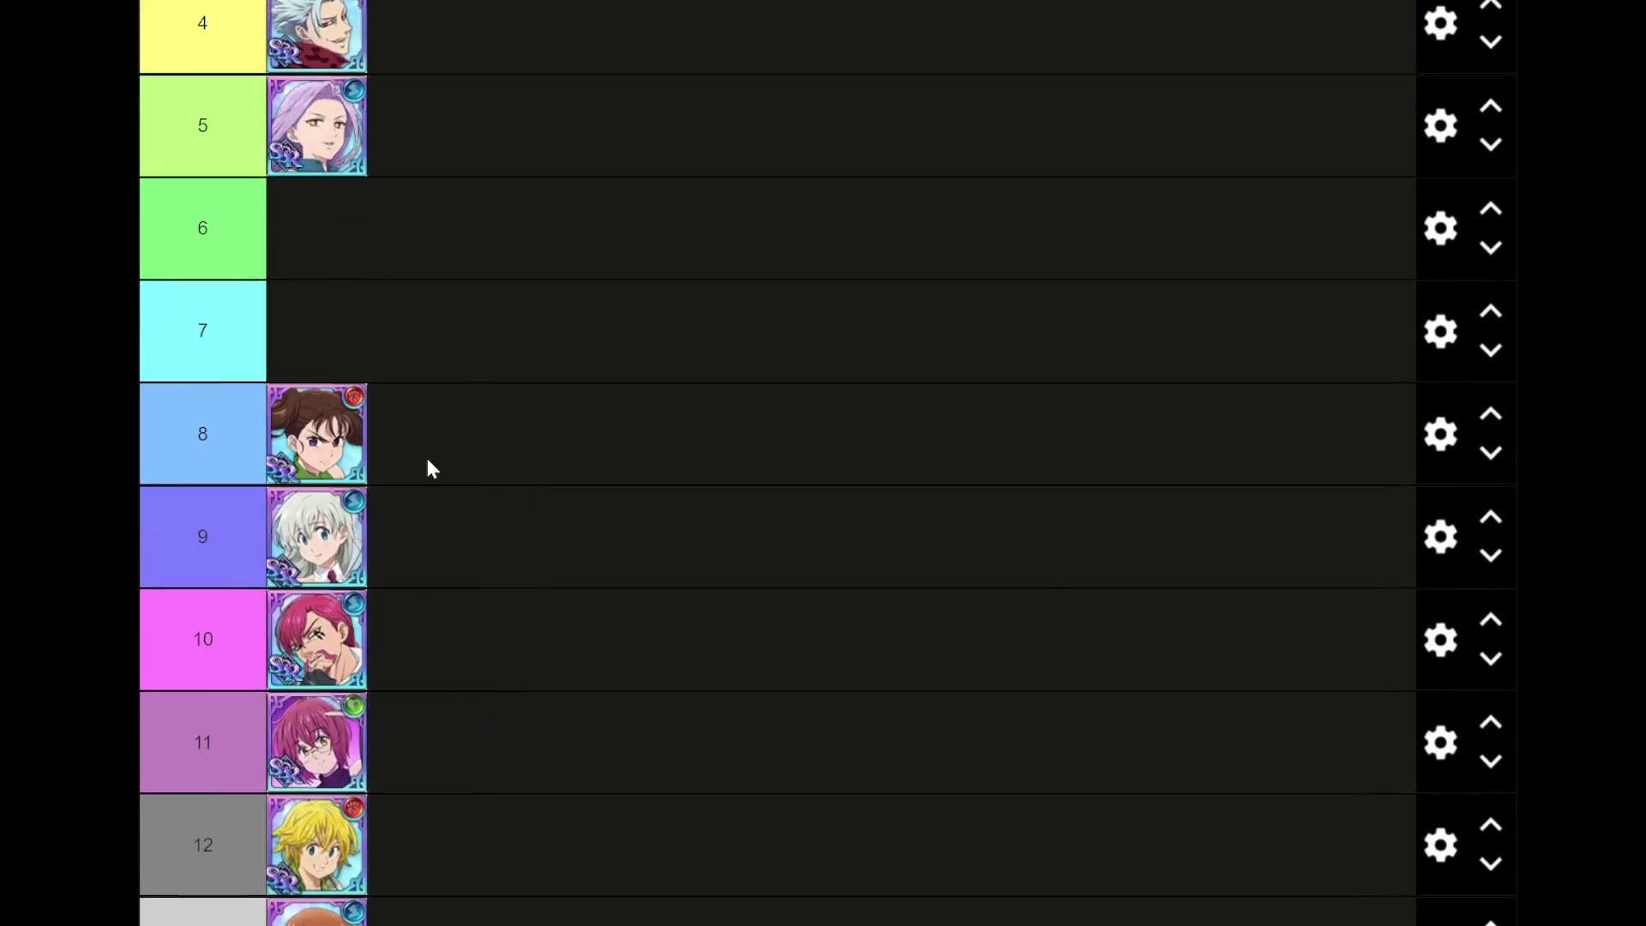
{"action": "scroll", "coordinate": [506, 581], "scroll_direction": "down", "scroll_amount": 8}
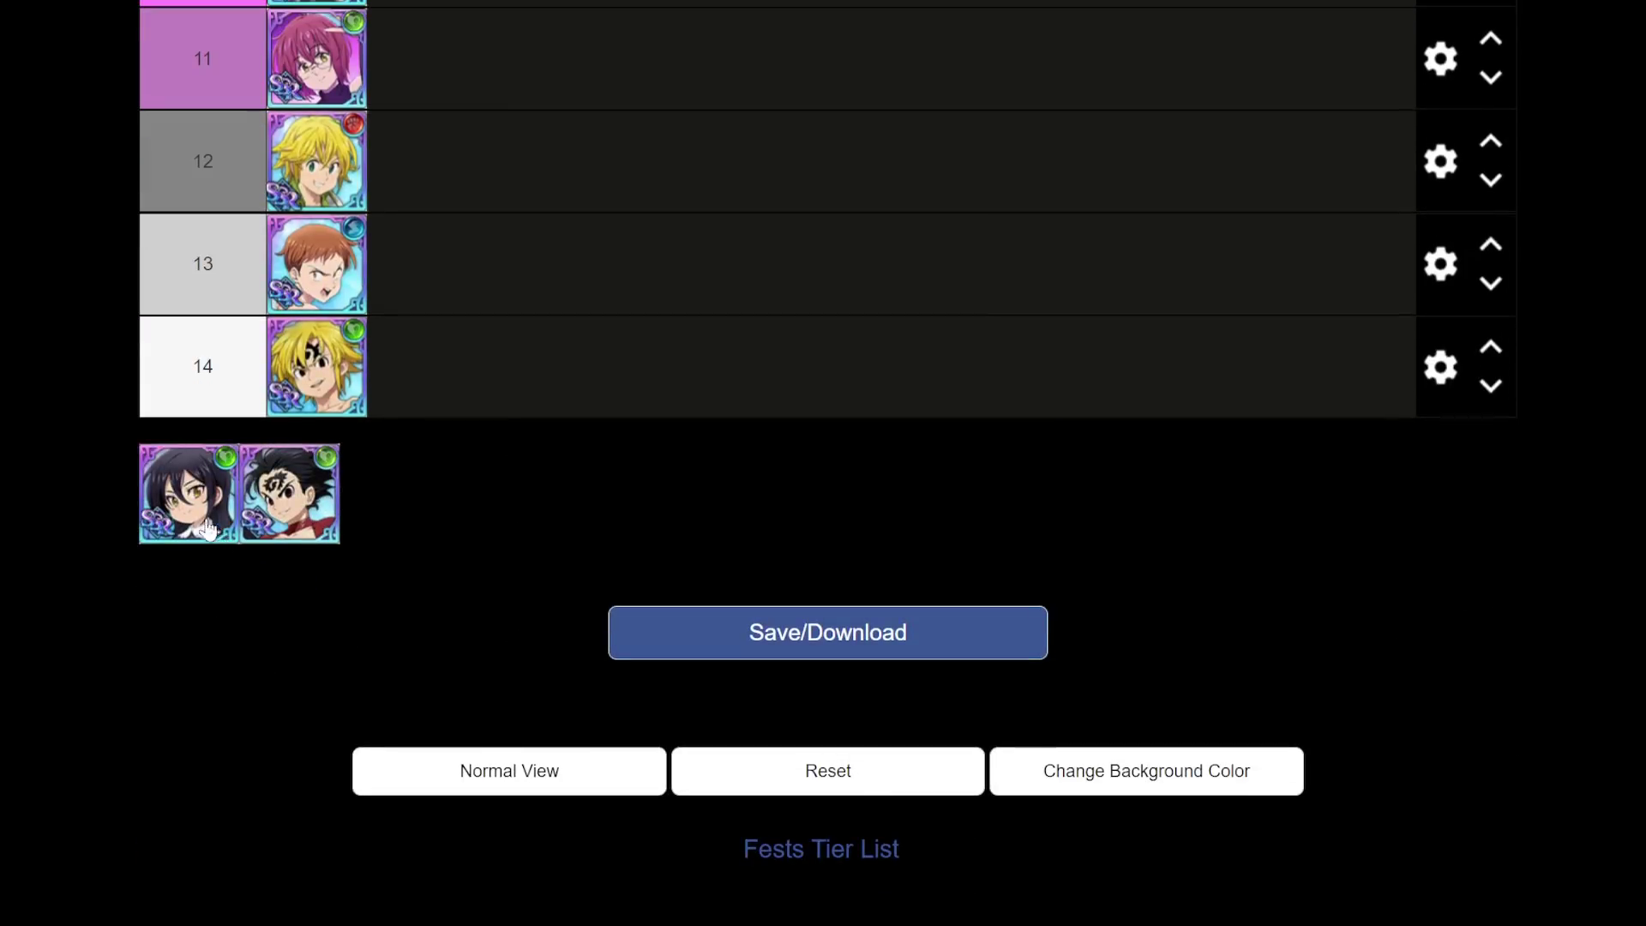
{"action": "left_click_drag", "start_coordinate": [310, 540], "coordinate": [423, 515]}
{"action": "scroll", "coordinate": [454, 476], "scroll_direction": "up", "scroll_amount": 9}
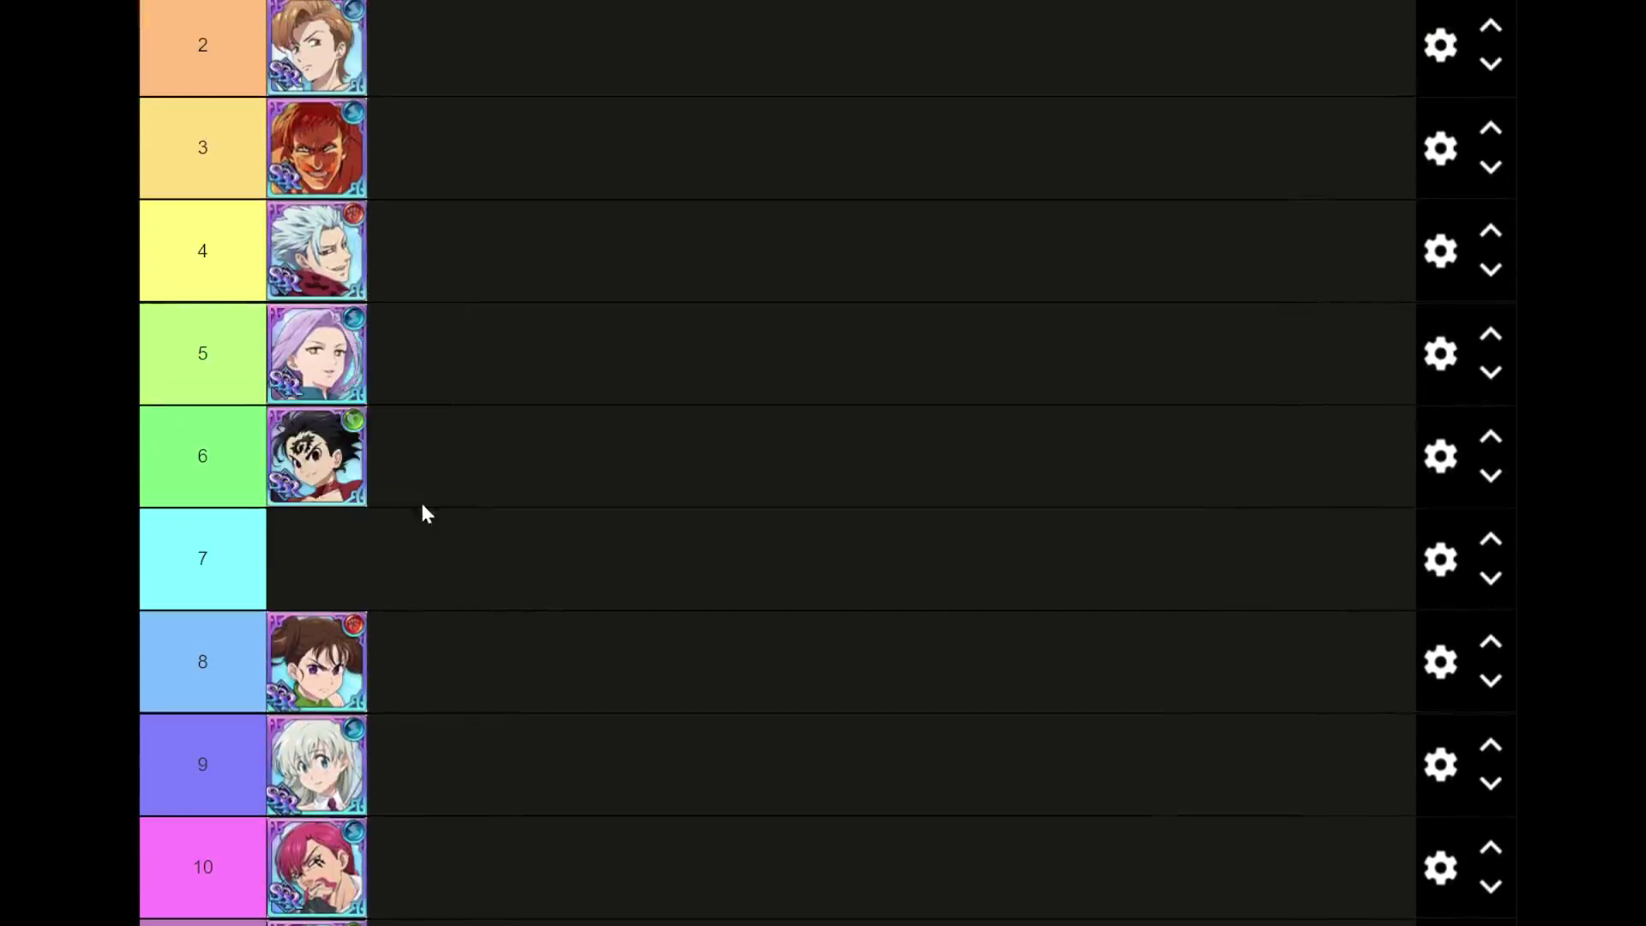
{"action": "scroll", "coordinate": [423, 514], "scroll_direction": "down", "scroll_amount": 9}
{"action": "left_click_drag", "start_coordinate": [193, 607], "coordinate": [395, 274]}
{"action": "scroll", "coordinate": [390, 271], "scroll_direction": "up", "scroll_amount": 5}
{"action": "scroll", "coordinate": [448, 489], "scroll_direction": "up", "scroll_amount": 7}
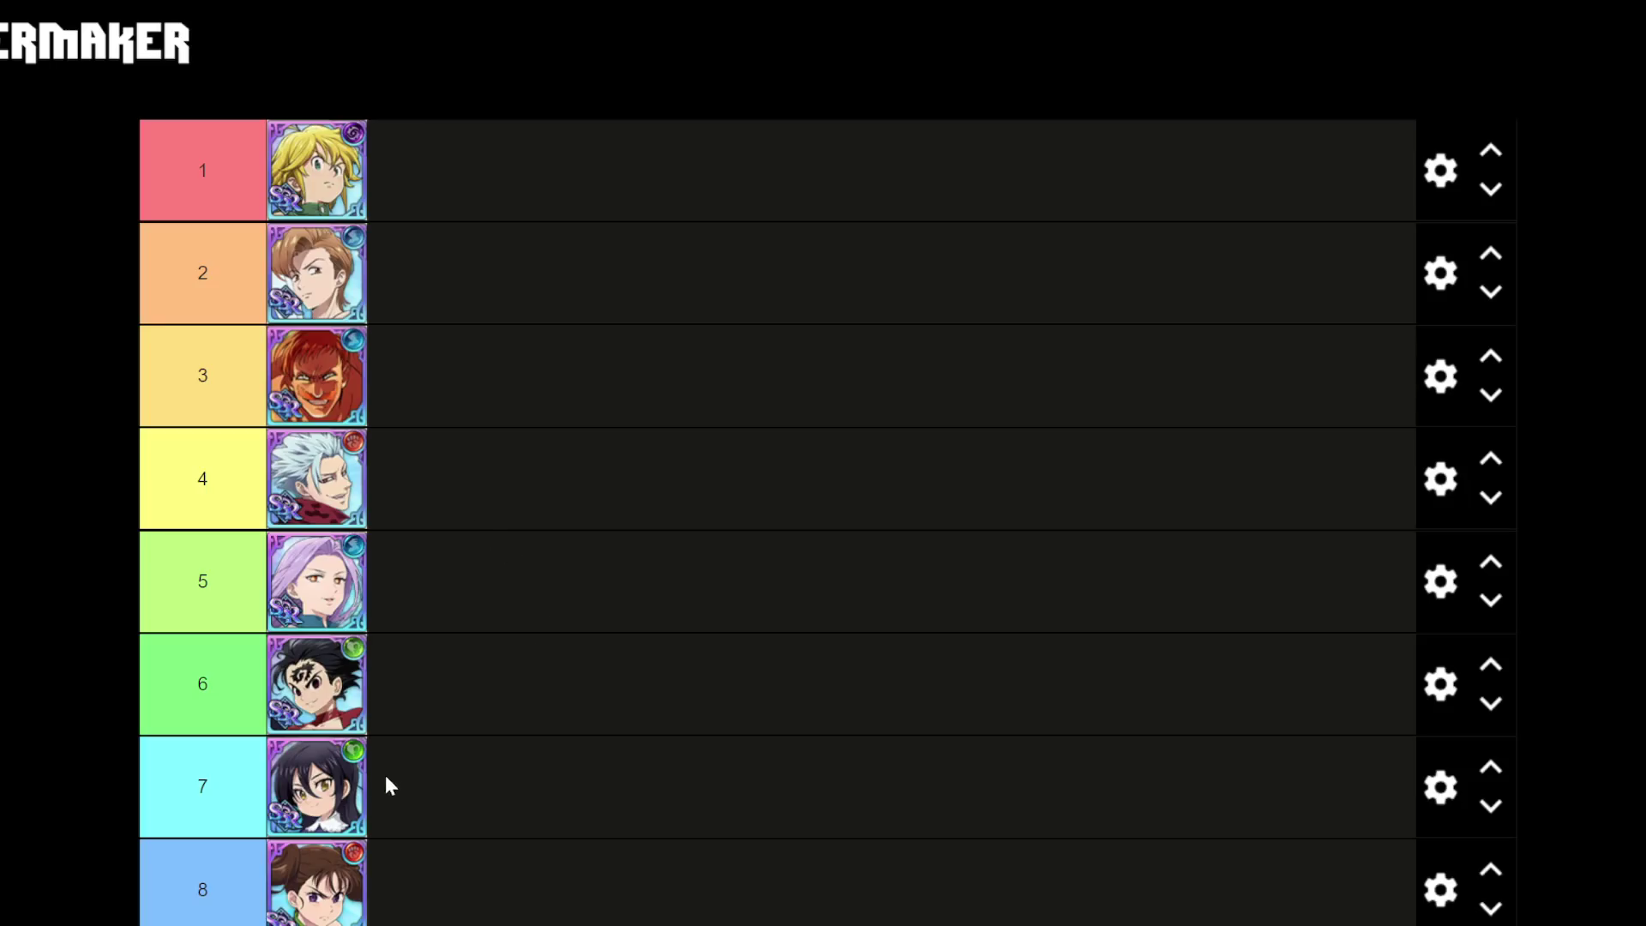
{"action": "left_click_drag", "start_coordinate": [347, 782], "coordinate": [363, 790]}
{"action": "scroll", "coordinate": [360, 772], "scroll_direction": "down", "scroll_amount": 3}
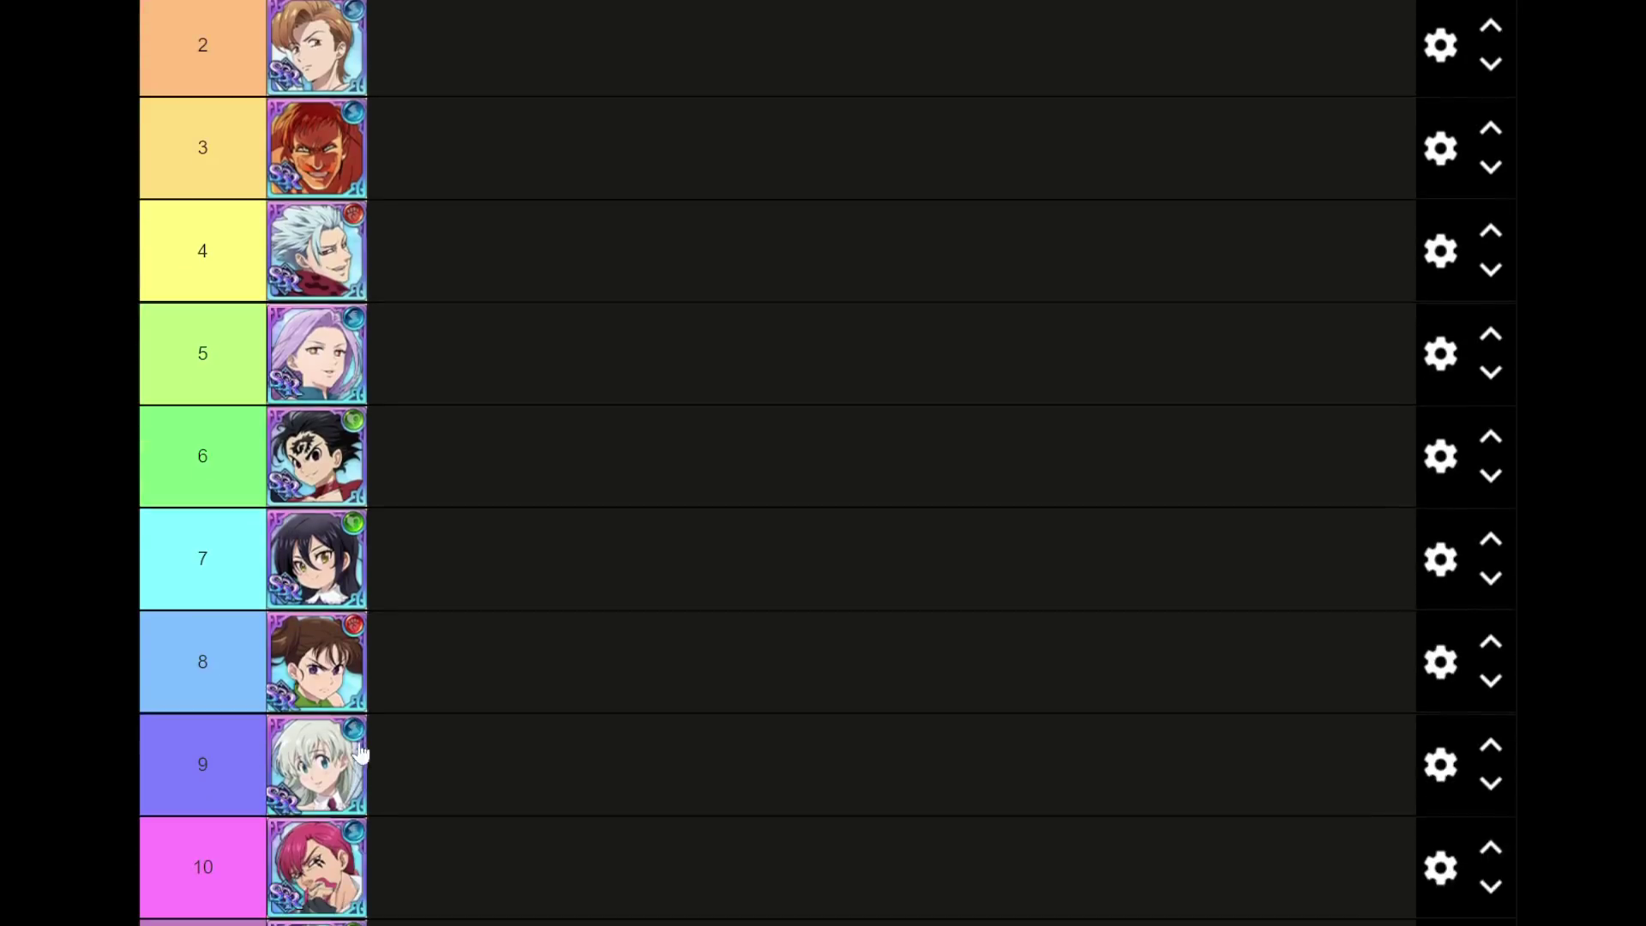
{"action": "left_click_drag", "start_coordinate": [341, 699], "coordinate": [387, 690]}
{"action": "scroll", "coordinate": [371, 712], "scroll_direction": "down", "scroll_amount": 3}
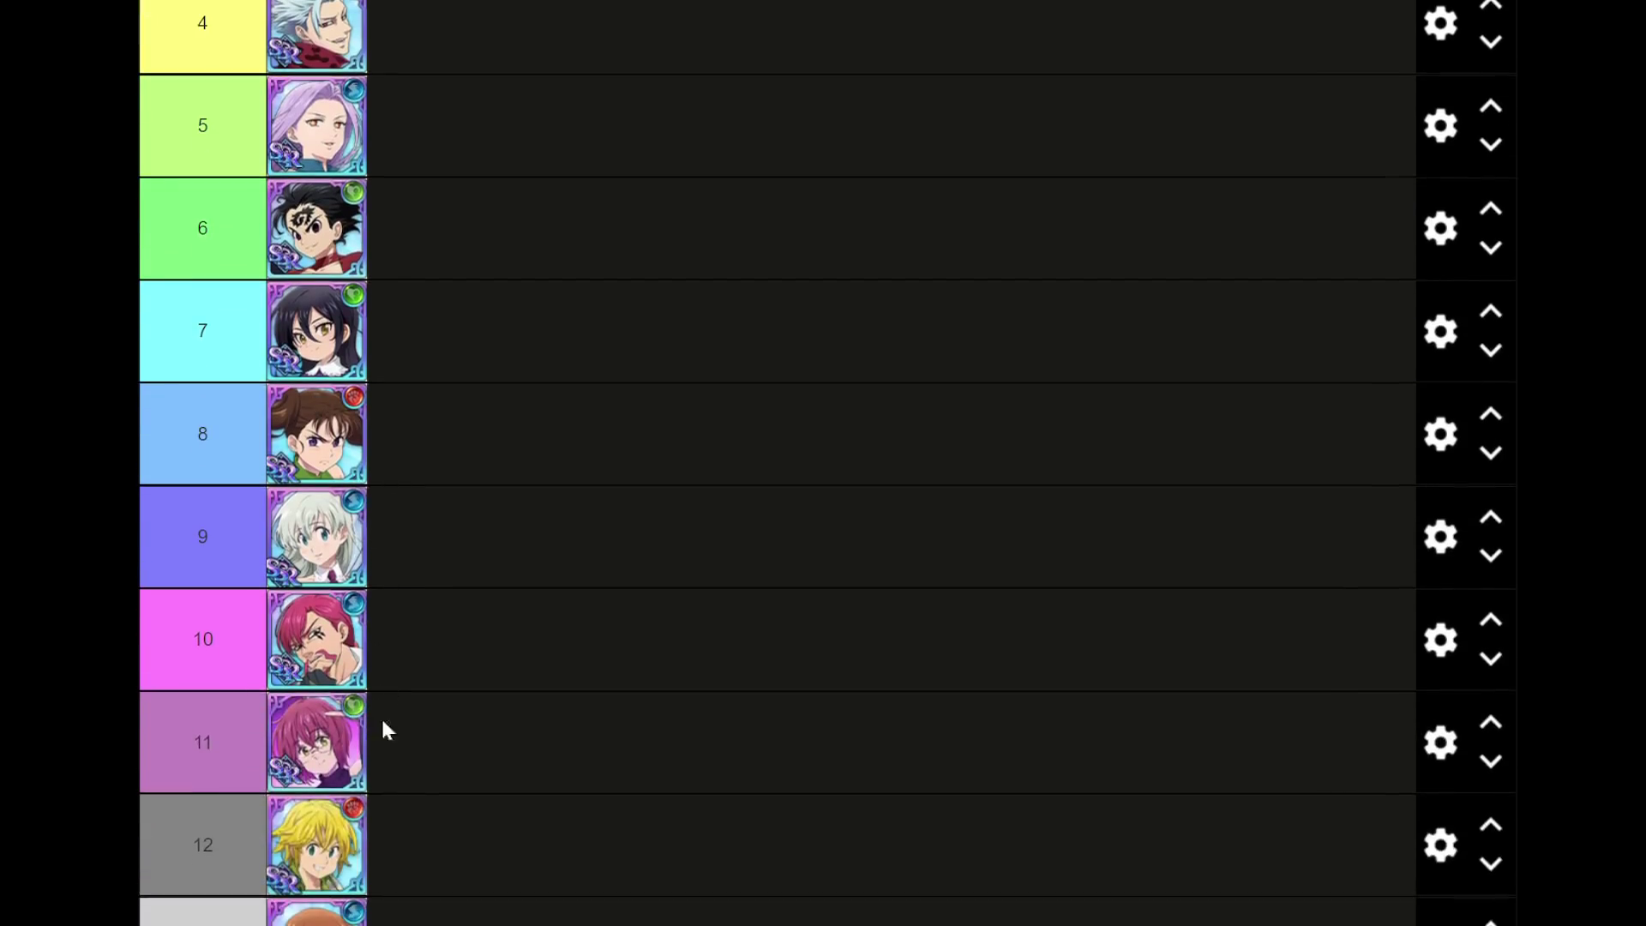
{"action": "scroll", "coordinate": [383, 729], "scroll_direction": "up", "scroll_amount": 4}
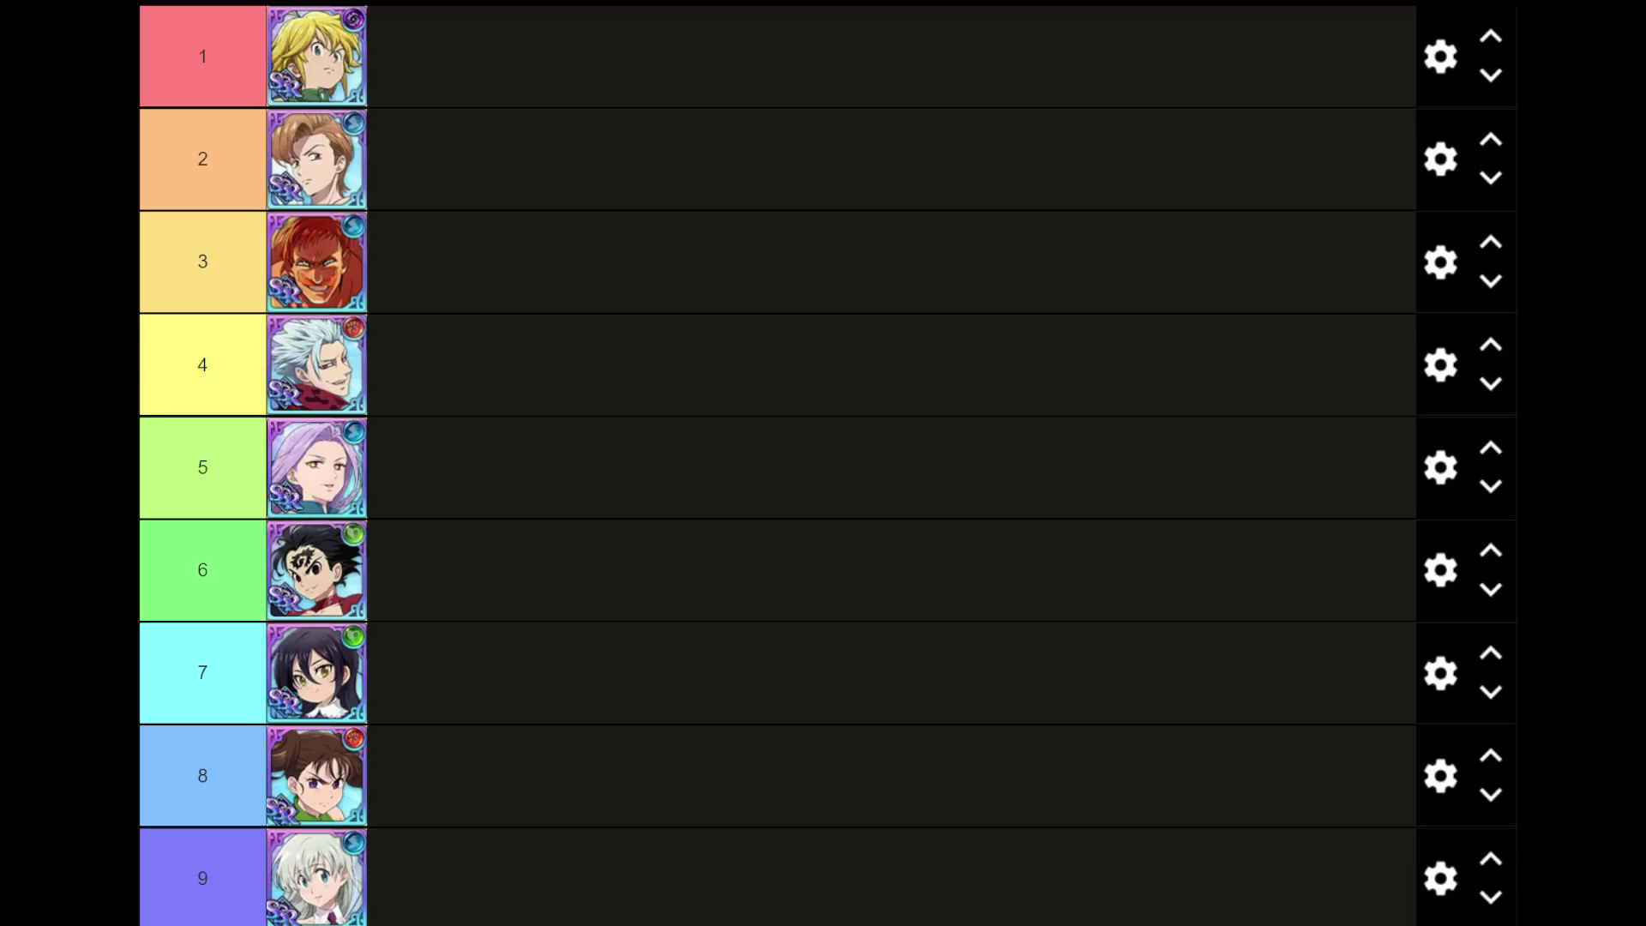
{"action": "scroll", "coordinate": [772, 463], "scroll_direction": "up", "scroll_amount": 2}
{"action": "scroll", "coordinate": [772, 463], "scroll_direction": "down", "scroll_amount": 3}
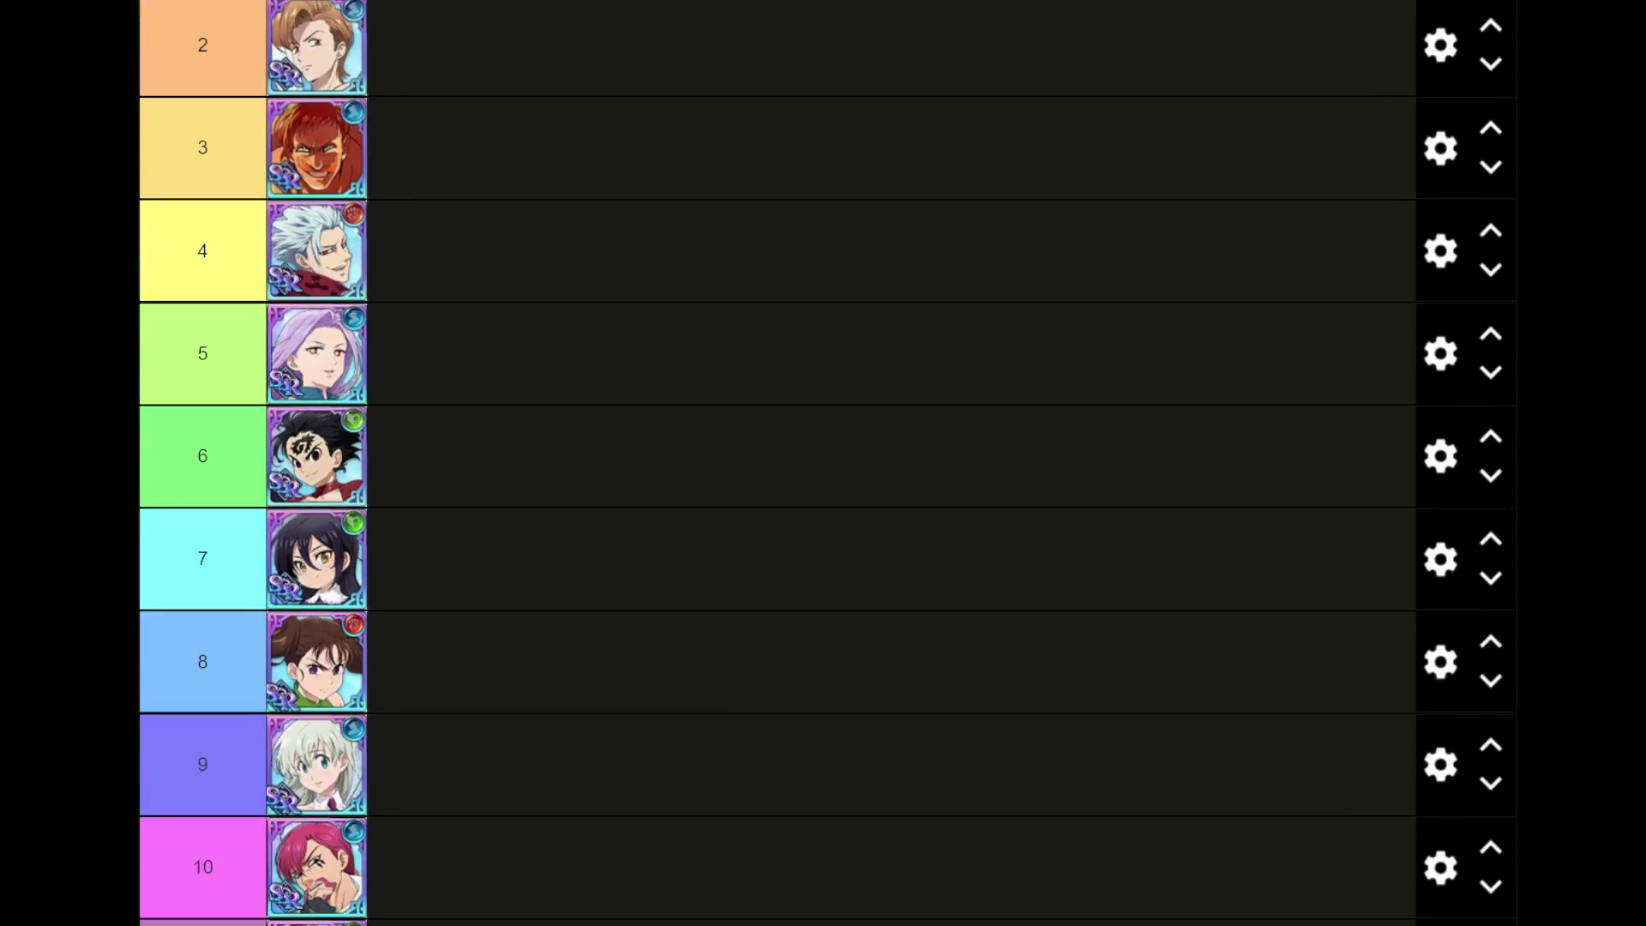
{"action": "left_click_drag", "start_coordinate": [363, 651], "coordinate": [412, 645]}
{"action": "scroll", "coordinate": [468, 658], "scroll_direction": "down", "scroll_amount": 1}
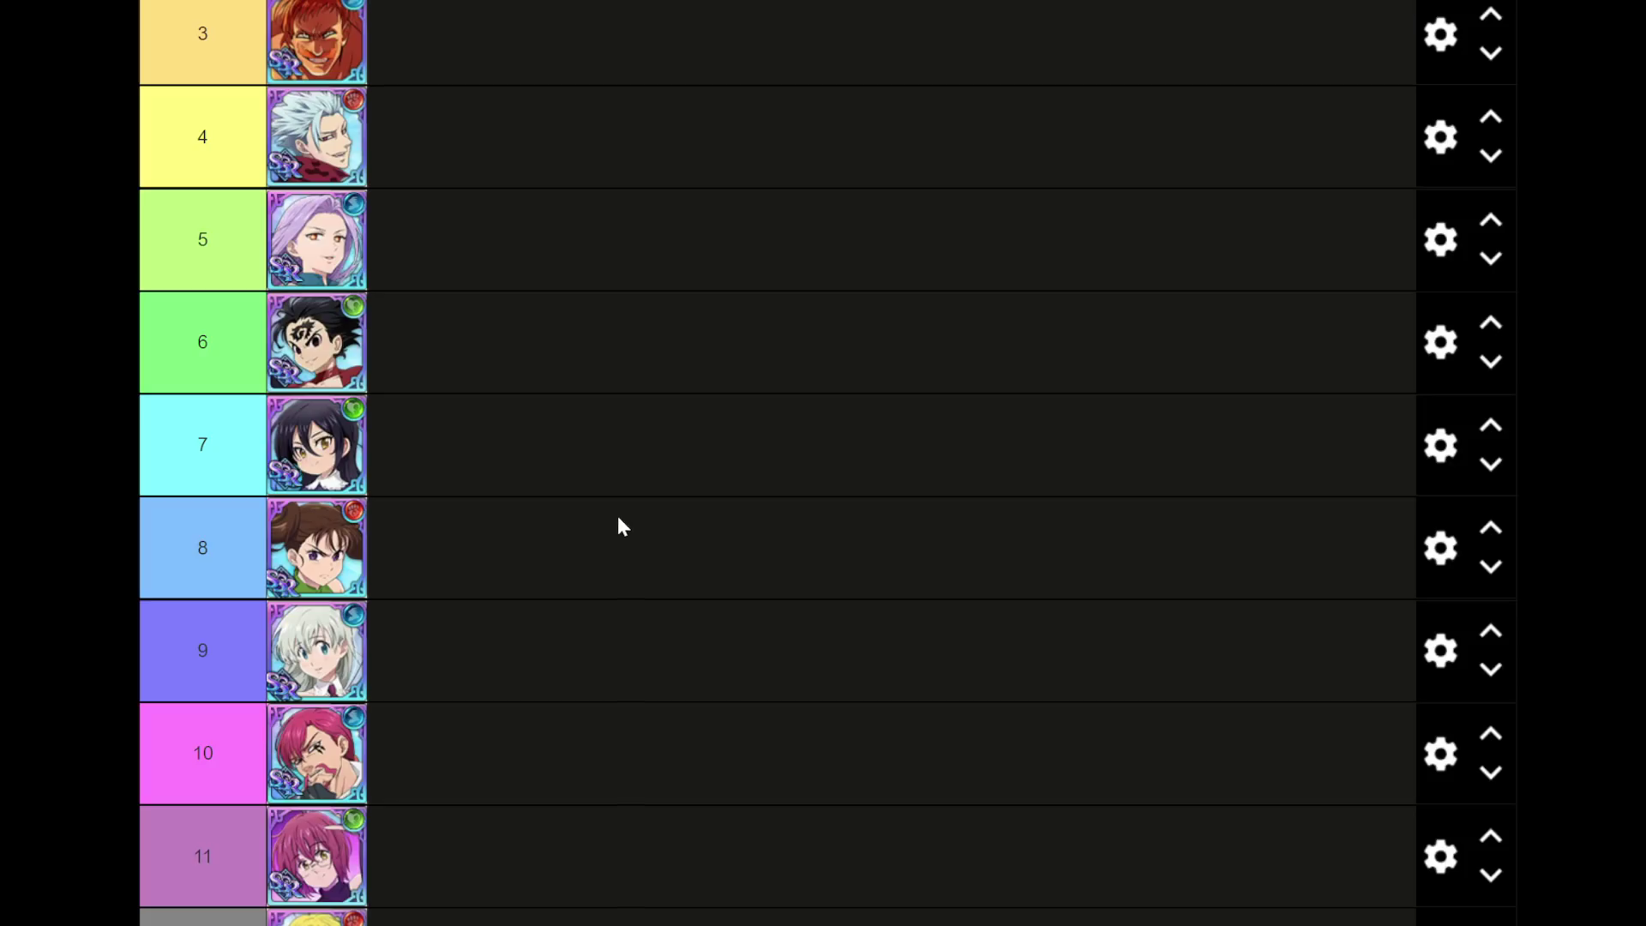
{"action": "scroll", "coordinate": [619, 519], "scroll_direction": "down", "scroll_amount": 4}
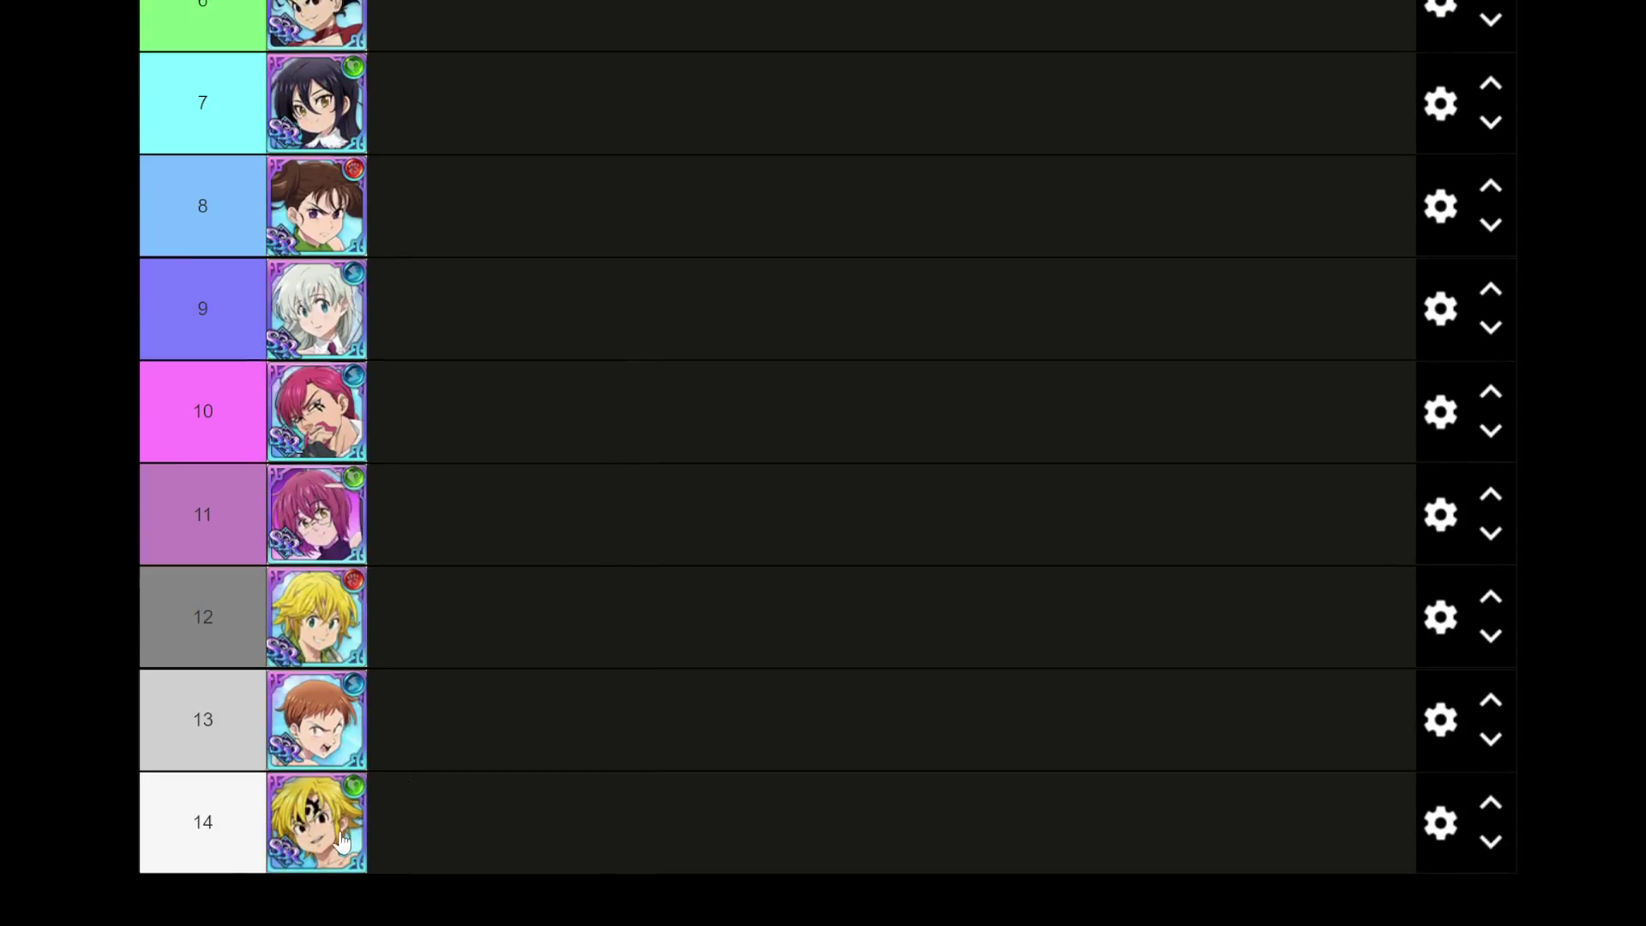
- Swap King into row 12 and blonde Meliodas into row 13, leaving demon-mark Meliodas in row 14
{"action": "left_click_drag", "start_coordinate": [341, 840], "coordinate": [382, 729]}
{"action": "left_click_drag", "start_coordinate": [352, 729], "coordinate": [442, 617]}
{"action": "left_click_drag", "start_coordinate": [318, 617], "coordinate": [341, 740]}
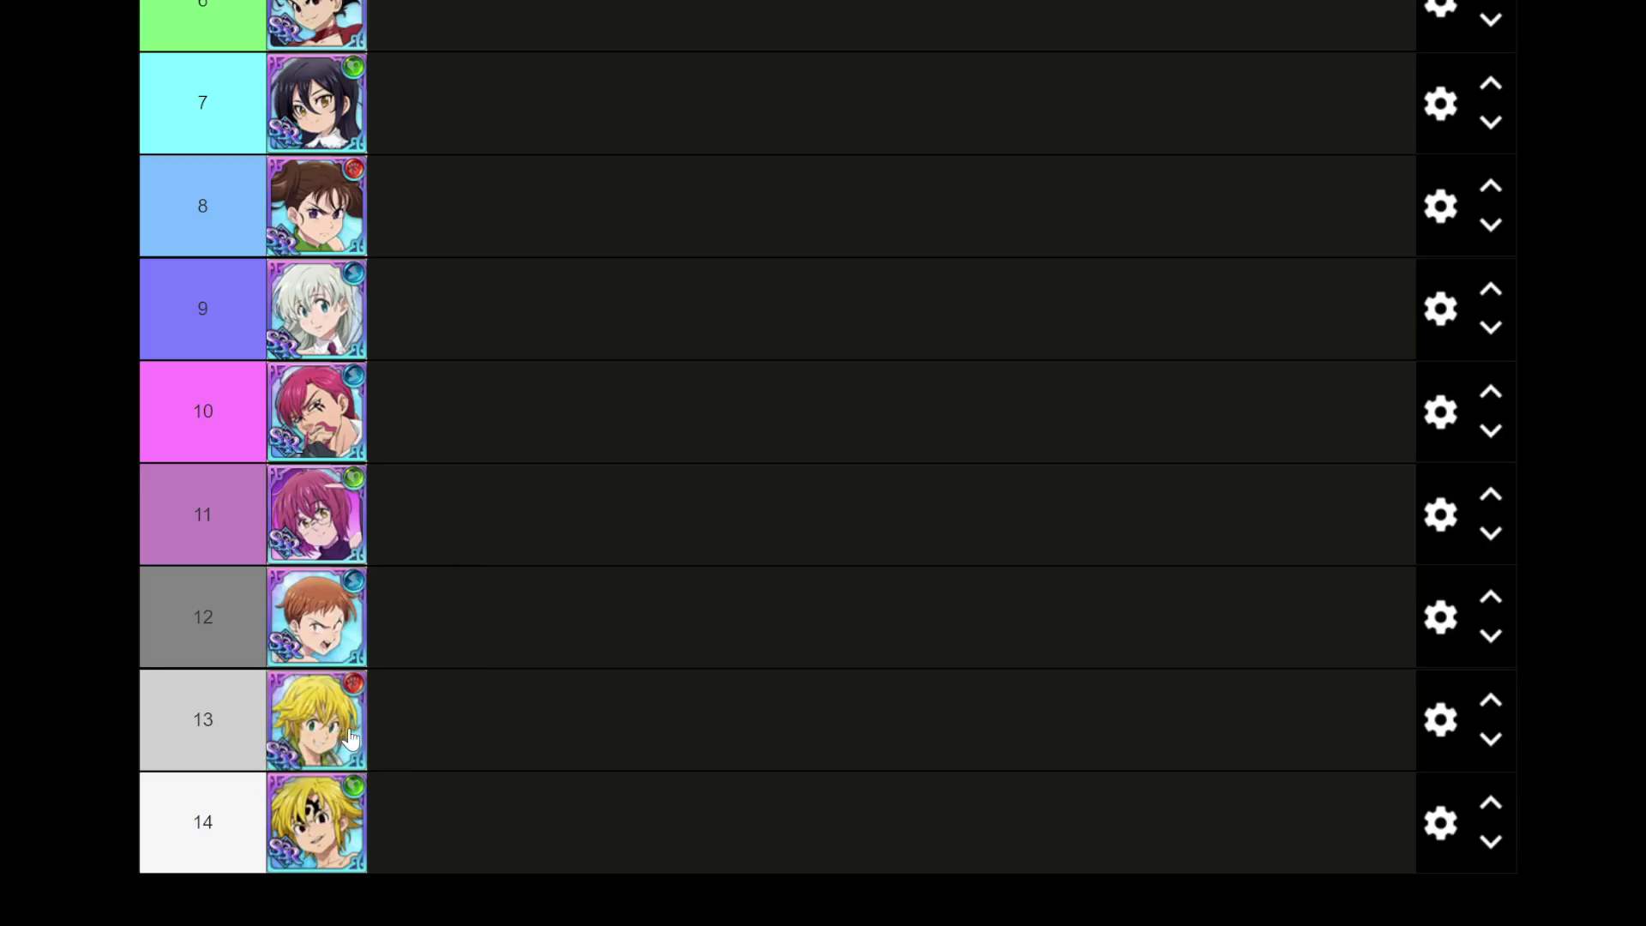
{"action": "mouse_move", "coordinate": [347, 735]}
{"action": "left_mouse_down"}
{"action": "mouse_move", "coordinate": [376, 727]}
{"action": "mouse_move", "coordinate": [348, 712]}
{"action": "mouse_move", "coordinate": [341, 645]}
{"action": "mouse_move", "coordinate": [347, 720]}
{"action": "left_mouse_up"}
{"action": "left_click_drag", "start_coordinate": [316, 618], "coordinate": [367, 669]}
{"action": "left_click_drag", "start_coordinate": [348, 741], "coordinate": [383, 632]}
{"action": "mouse_move", "coordinate": [346, 634]}
{"action": "left_mouse_down"}
{"action": "mouse_move", "coordinate": [435, 629]}
{"action": "mouse_move", "coordinate": [381, 650]}
{"action": "mouse_move", "coordinate": [361, 632]}
{"action": "left_mouse_up"}
{"action": "scroll", "coordinate": [425, 765], "scroll_direction": "up", "scroll_amount": 2}
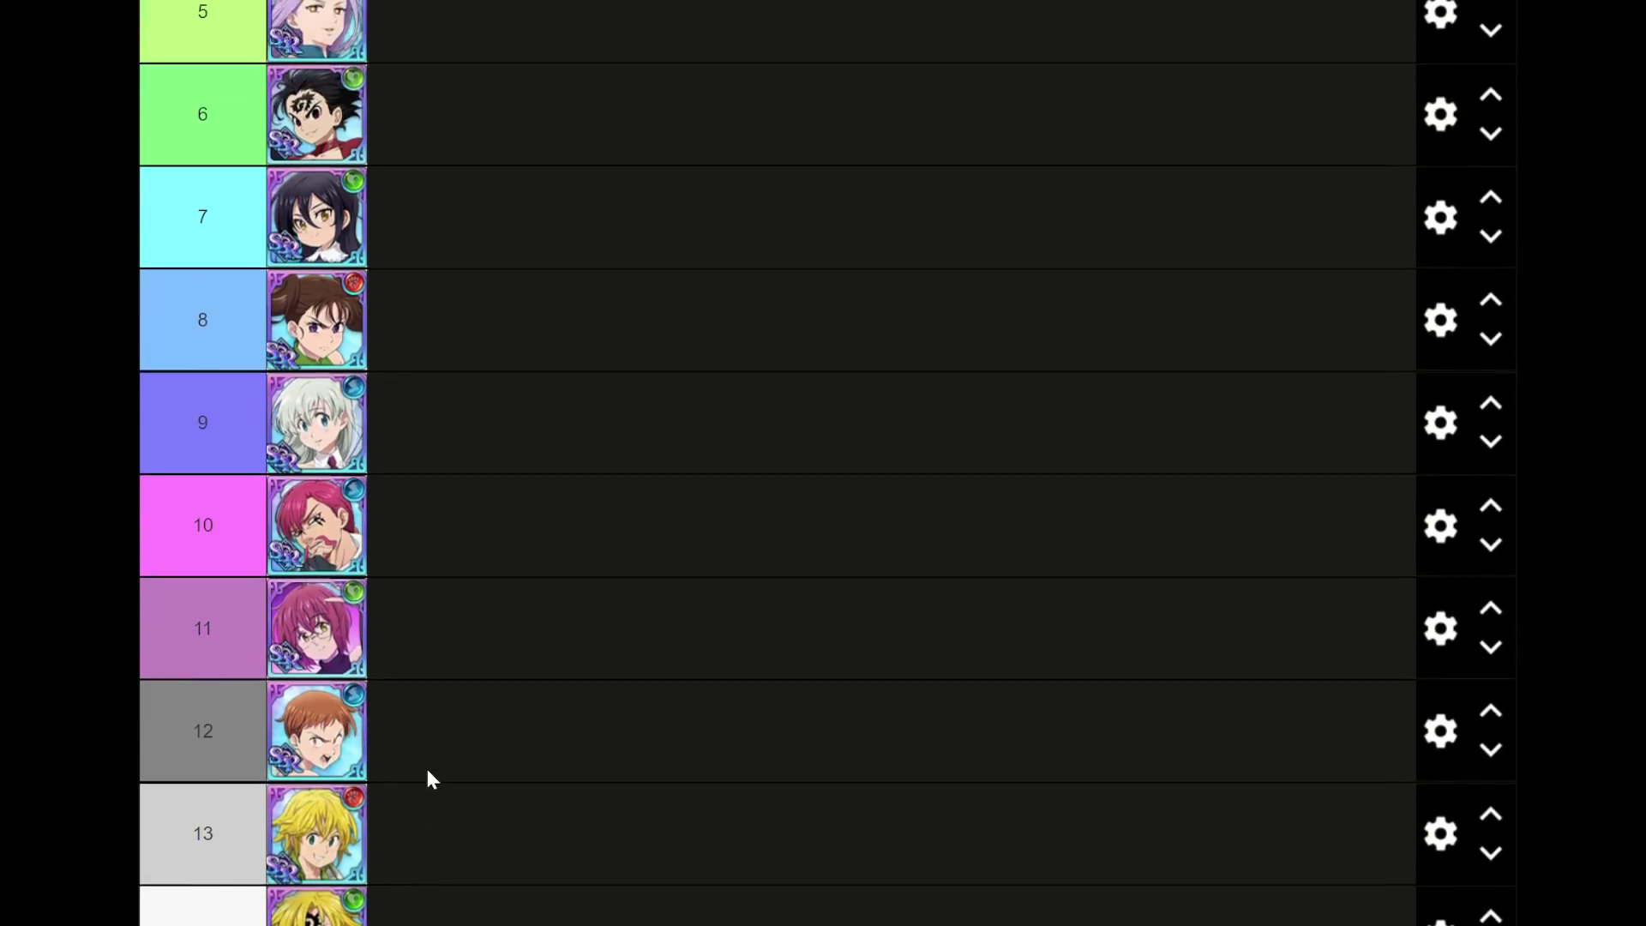
{"action": "scroll", "coordinate": [425, 765], "scroll_direction": "down", "scroll_amount": 2}
{"action": "scroll", "coordinate": [432, 774], "scroll_direction": "down", "scroll_amount": 2}
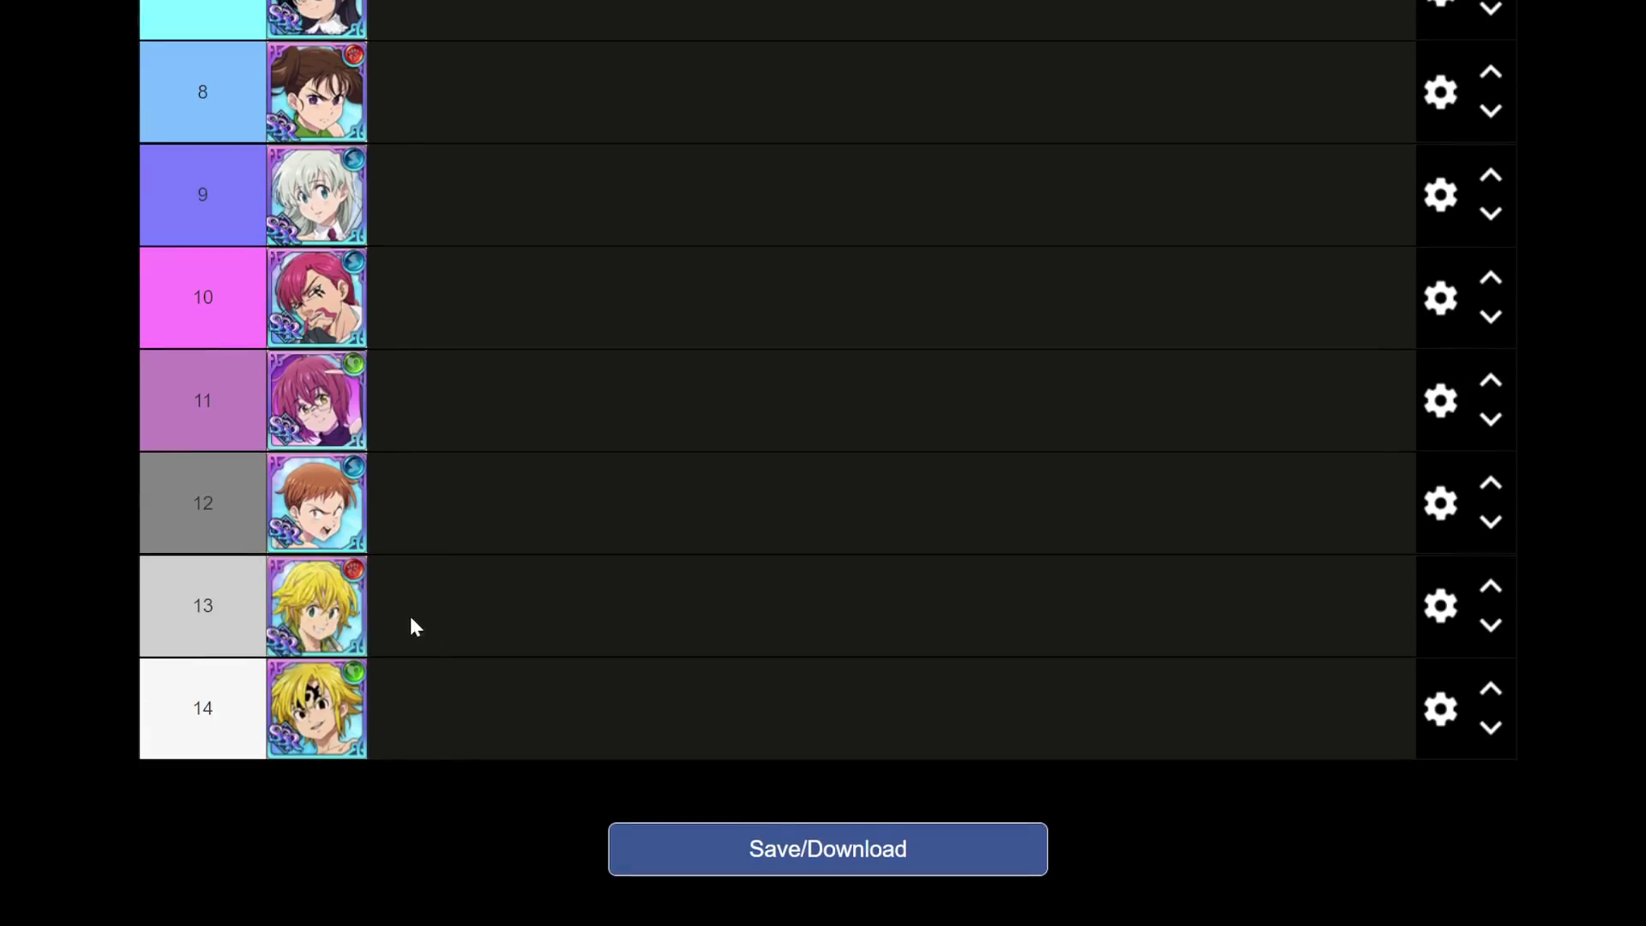
{"action": "scroll", "coordinate": [455, 748], "scroll_direction": "up", "scroll_amount": 2}
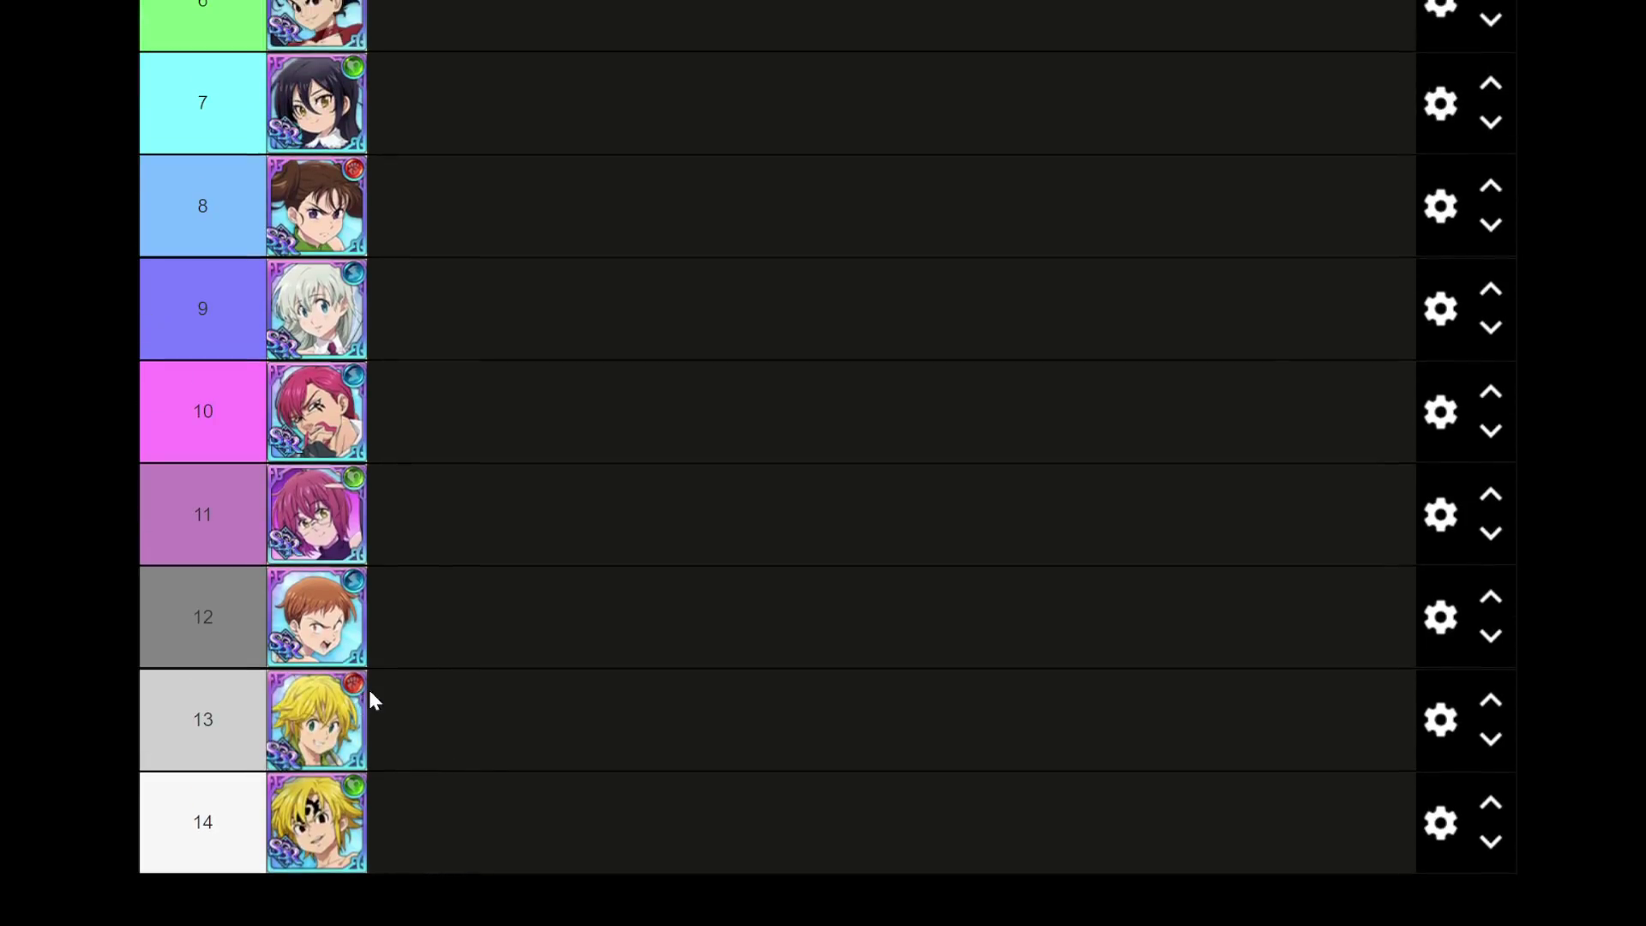
{"action": "scroll", "coordinate": [370, 699], "scroll_direction": "up", "scroll_amount": 6}
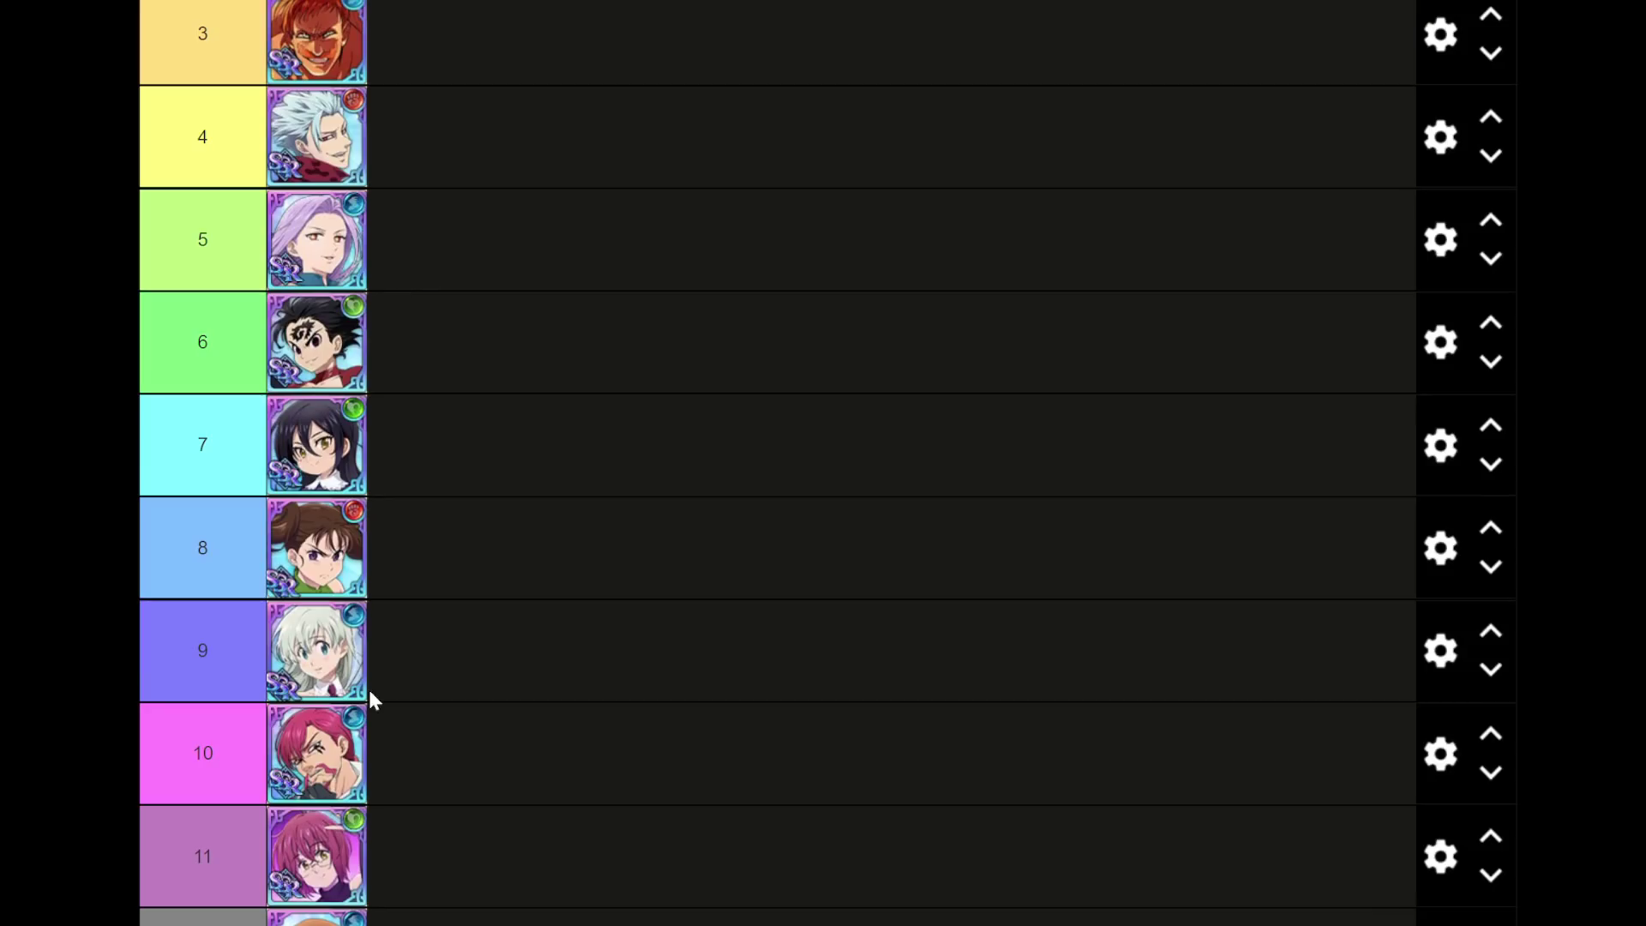
{"action": "scroll", "coordinate": [370, 699], "scroll_direction": "up", "scroll_amount": 6}
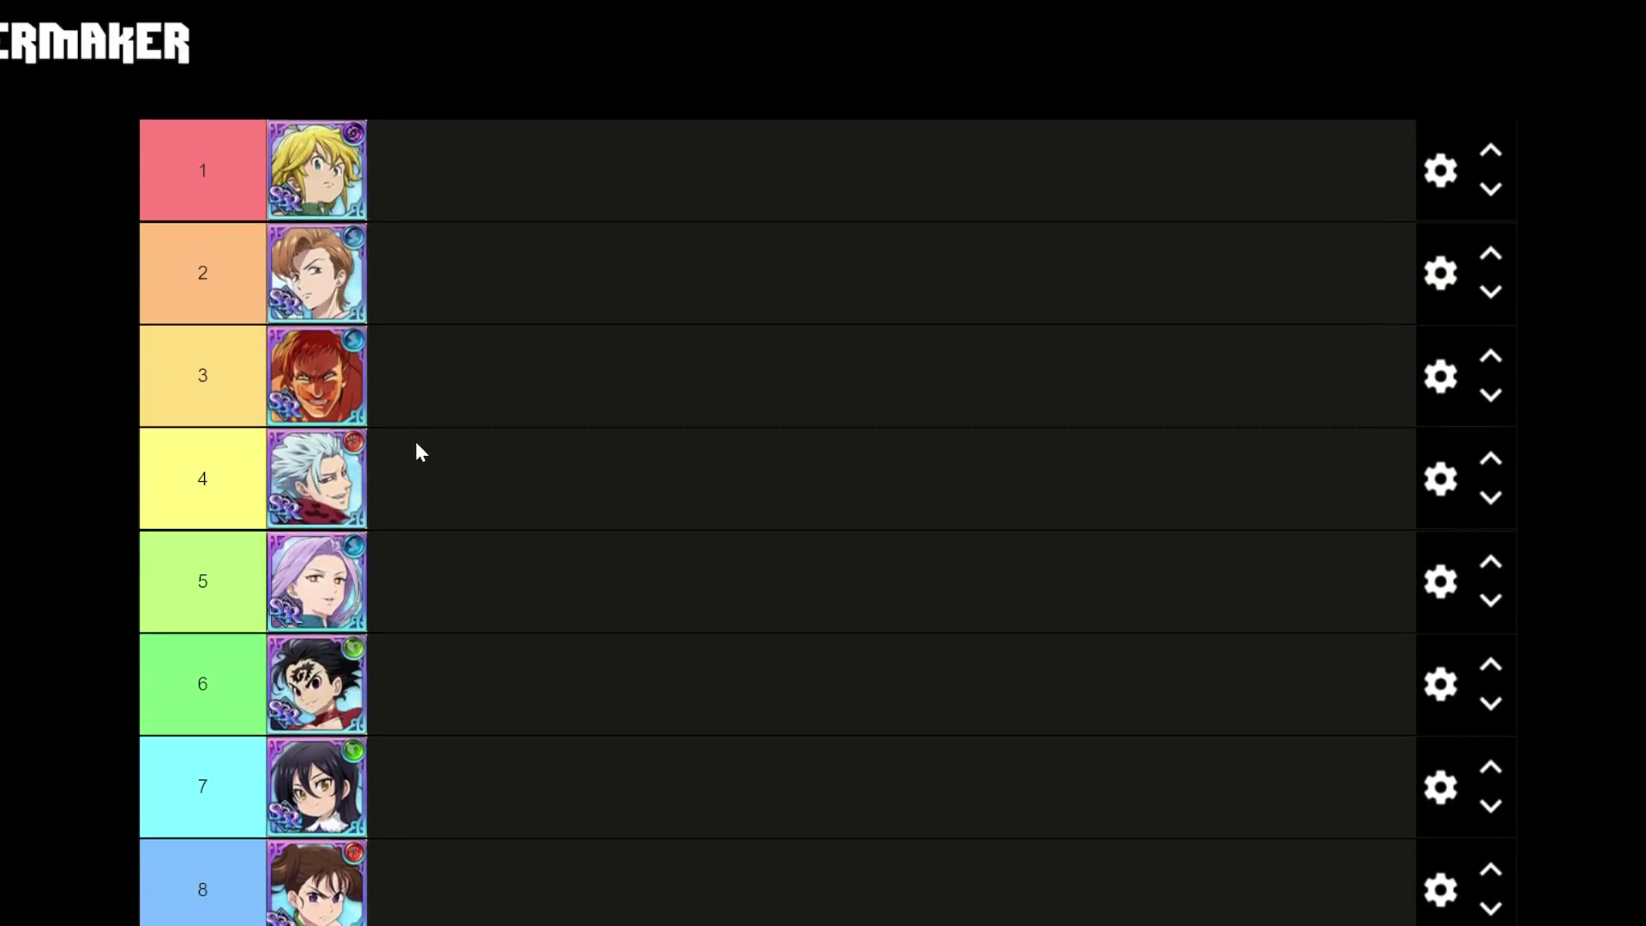
{"action": "left_click_drag", "start_coordinate": [318, 383], "coordinate": [367, 379]}
{"action": "left_click_drag", "start_coordinate": [364, 380], "coordinate": [325, 390]}
{"action": "left_click_drag", "start_coordinate": [343, 169], "coordinate": [374, 141]}
{"action": "left_click_drag", "start_coordinate": [358, 420], "coordinate": [386, 378]}
{"action": "left_click_drag", "start_coordinate": [364, 187], "coordinate": [407, 174]}
{"action": "mouse_move", "coordinate": [335, 382]}
{"action": "left_mouse_down"}
{"action": "mouse_move", "coordinate": [287, 403]}
{"action": "mouse_move", "coordinate": [355, 373]}
{"action": "mouse_move", "coordinate": [340, 395]}
{"action": "mouse_move", "coordinate": [358, 360]}
{"action": "left_mouse_up"}
{"action": "left_click_drag", "start_coordinate": [369, 437], "coordinate": [403, 378]}
{"action": "mouse_move", "coordinate": [334, 377]}
{"action": "left_mouse_down"}
{"action": "mouse_move", "coordinate": [383, 467]}
{"action": "mouse_move", "coordinate": [356, 463]}
{"action": "mouse_move", "coordinate": [343, 385]}
{"action": "left_mouse_up"}
{"action": "left_click_drag", "start_coordinate": [336, 474], "coordinate": [351, 387]}
{"action": "scroll", "coordinate": [551, 495], "scroll_direction": "down", "scroll_amount": 3}
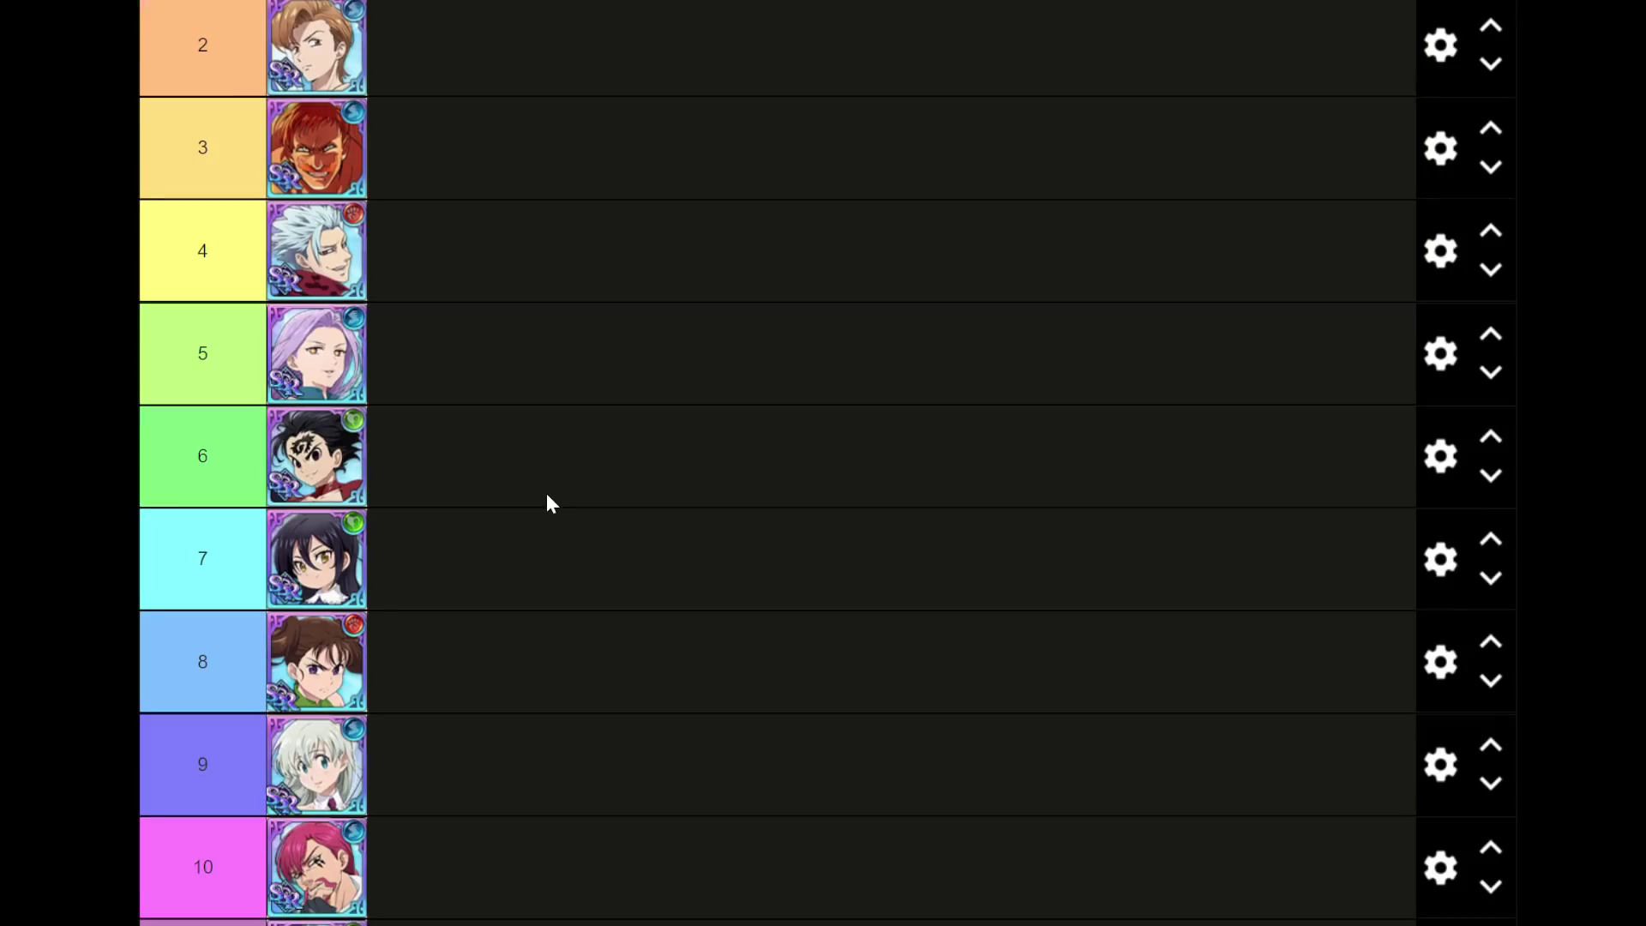
{"action": "scroll", "coordinate": [549, 497], "scroll_direction": "down", "scroll_amount": 4}
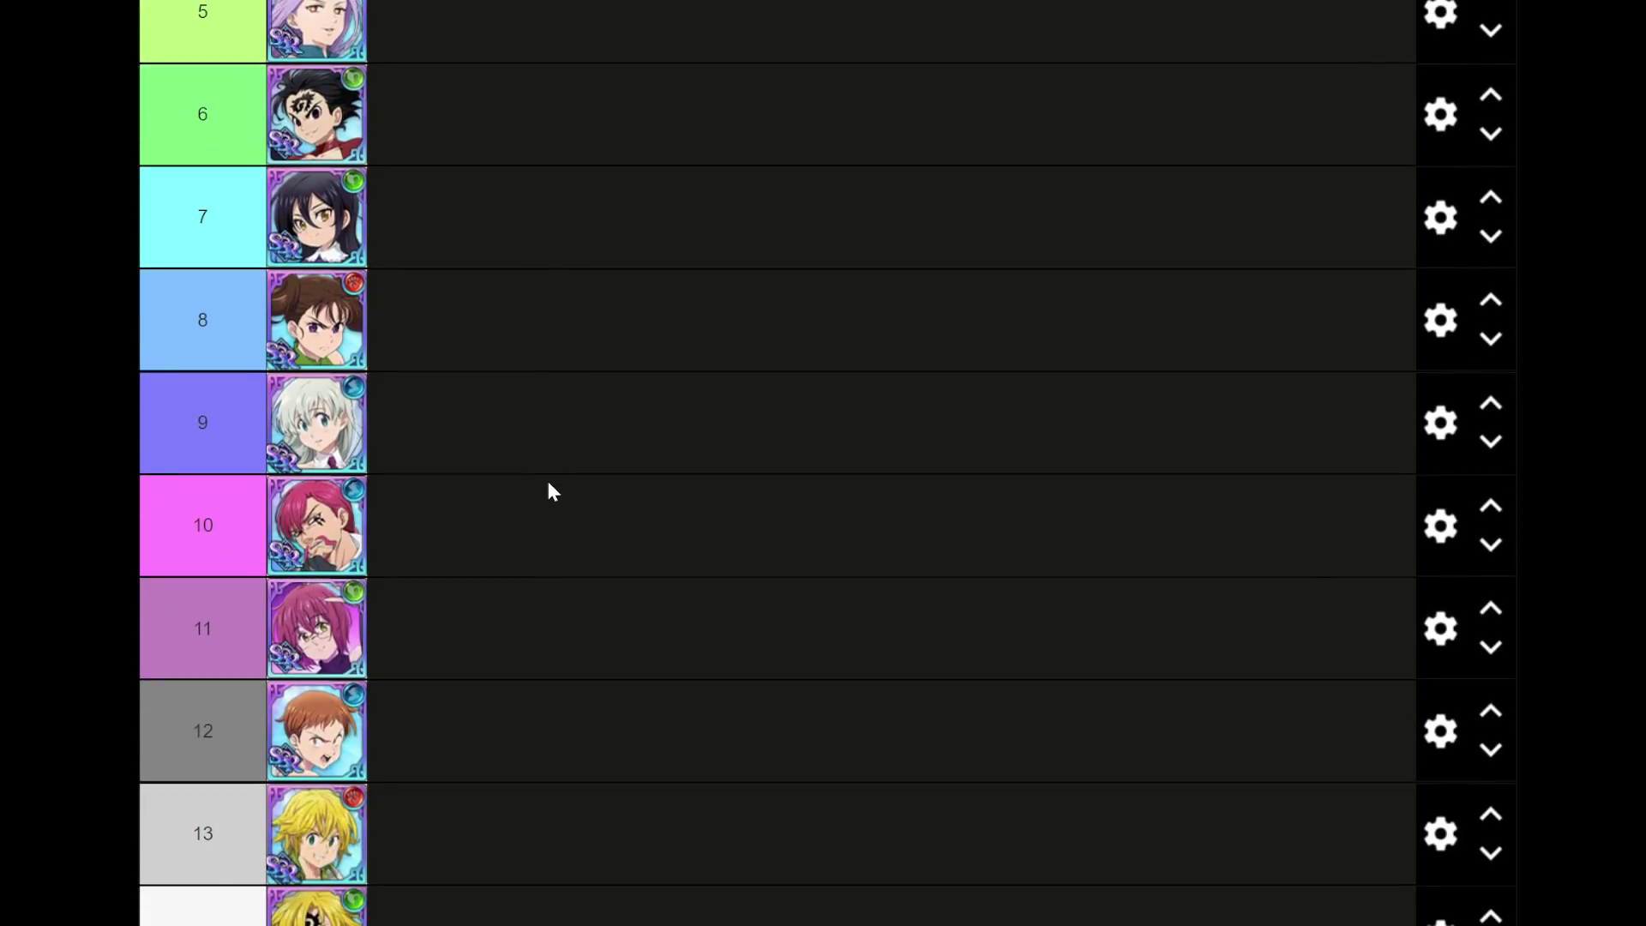
{"action": "scroll", "coordinate": [553, 491], "scroll_direction": "down", "scroll_amount": 2}
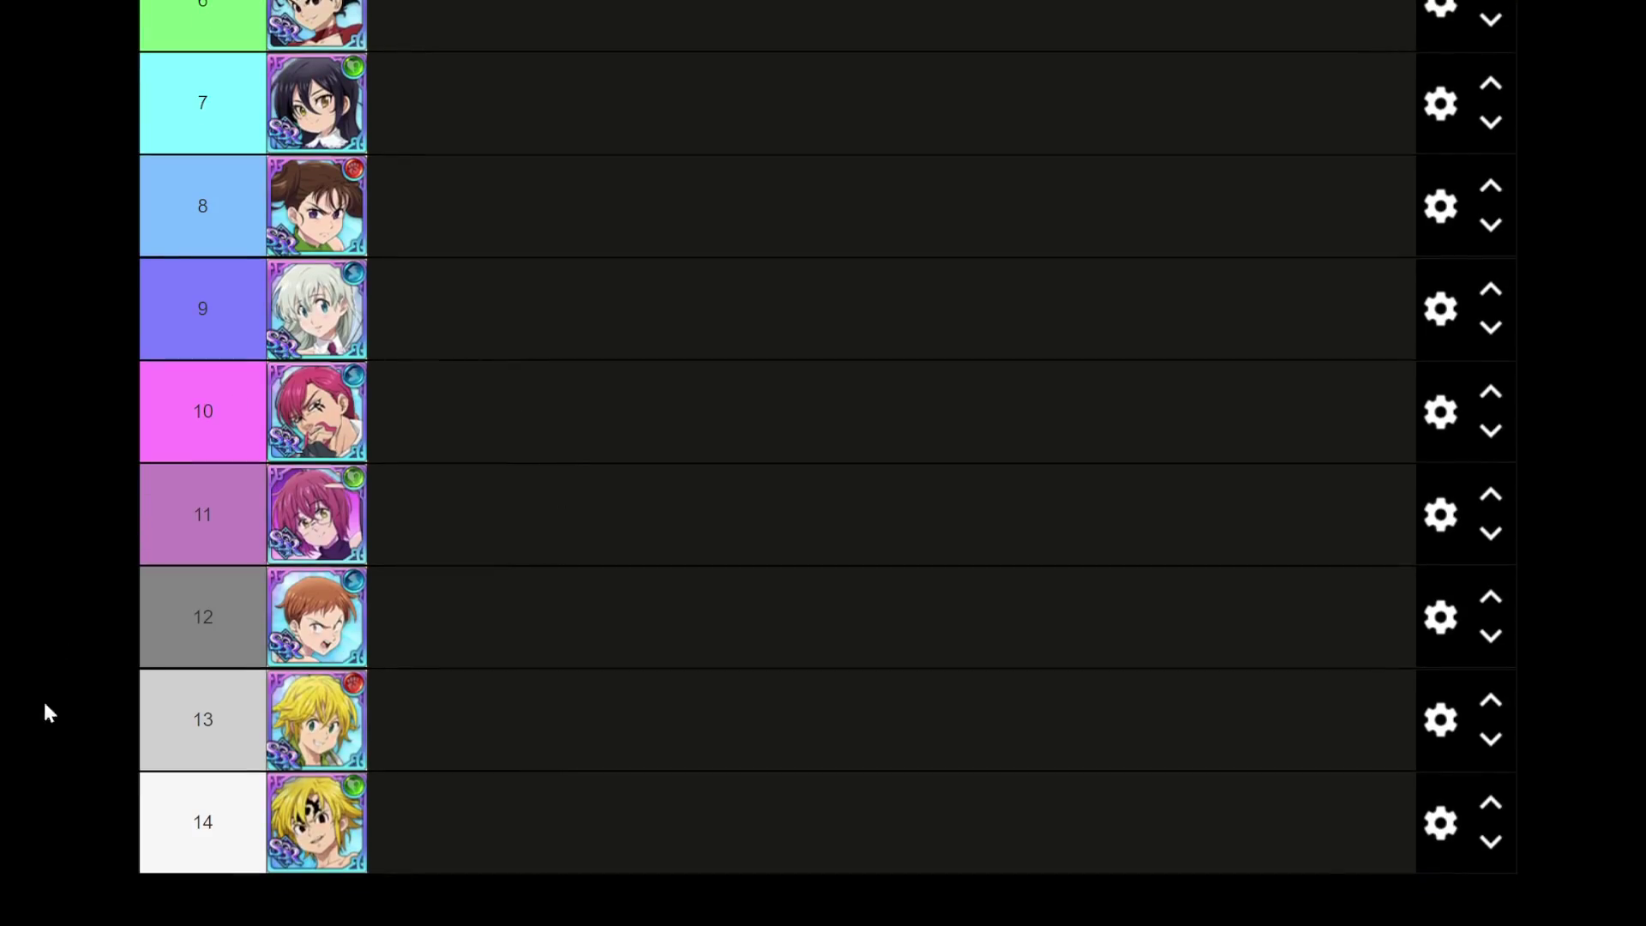
{"action": "left_click_drag", "start_coordinate": [336, 849], "coordinate": [408, 847]}
{"action": "left_click_drag", "start_coordinate": [347, 827], "coordinate": [411, 825]}
{"action": "left_click_drag", "start_coordinate": [349, 838], "coordinate": [408, 819]}
{"action": "scroll", "coordinate": [475, 766], "scroll_direction": "up", "scroll_amount": 8}
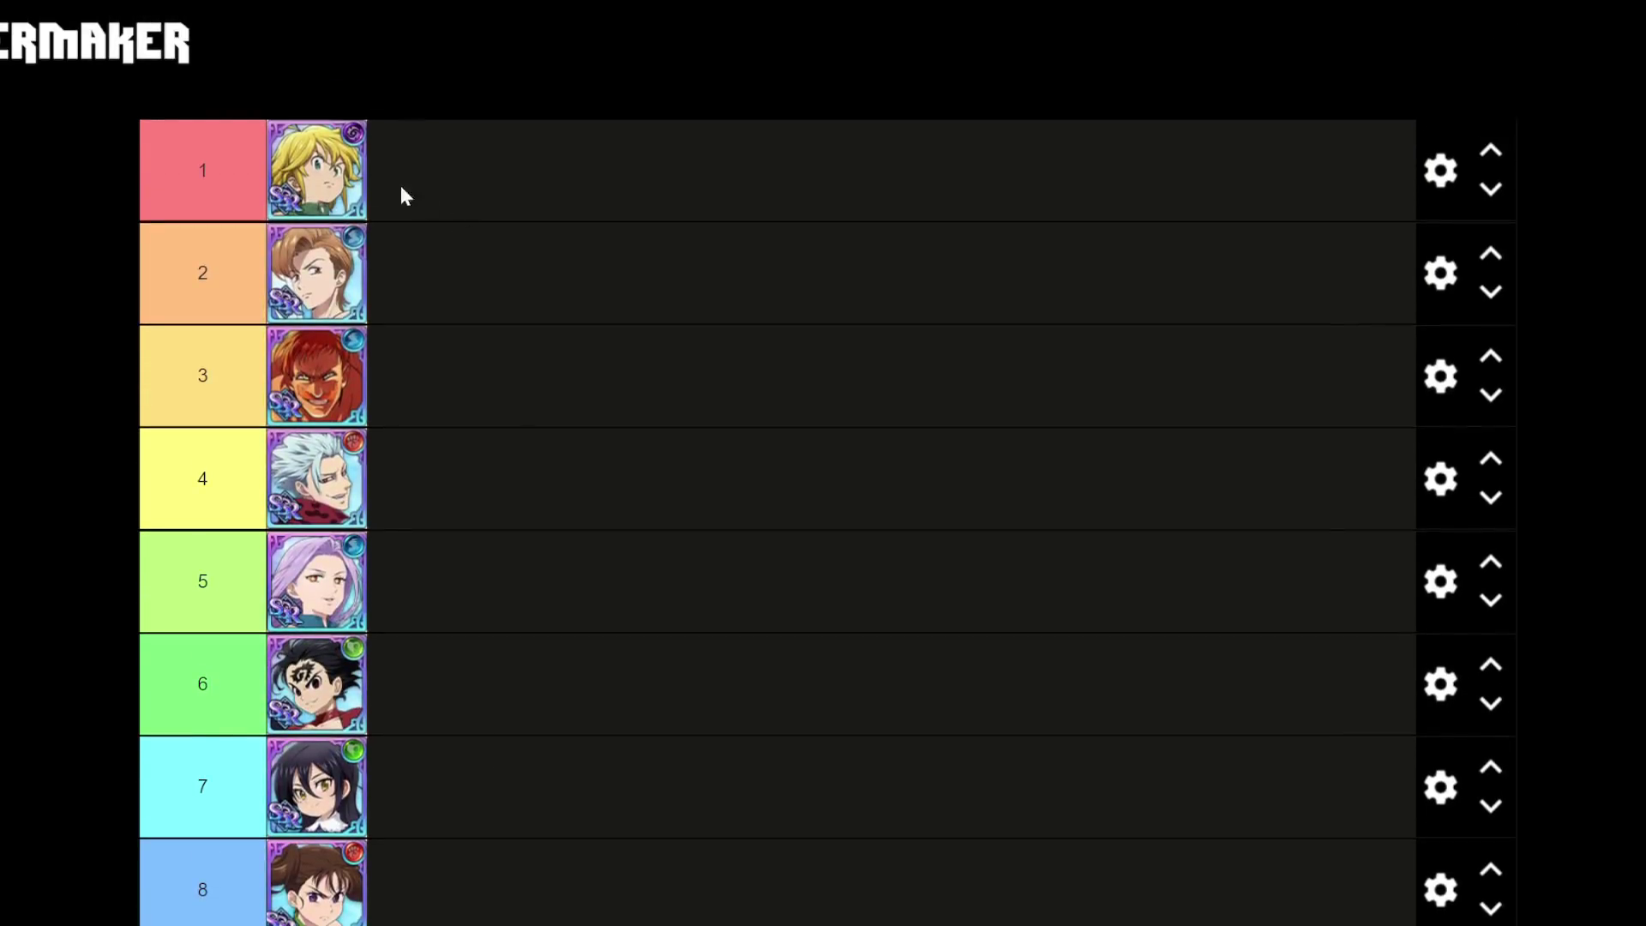
{"action": "left_click_drag", "start_coordinate": [405, 196], "coordinate": [343, 190]}
{"action": "scroll", "coordinate": [676, 526], "scroll_direction": "down", "scroll_amount": 5}
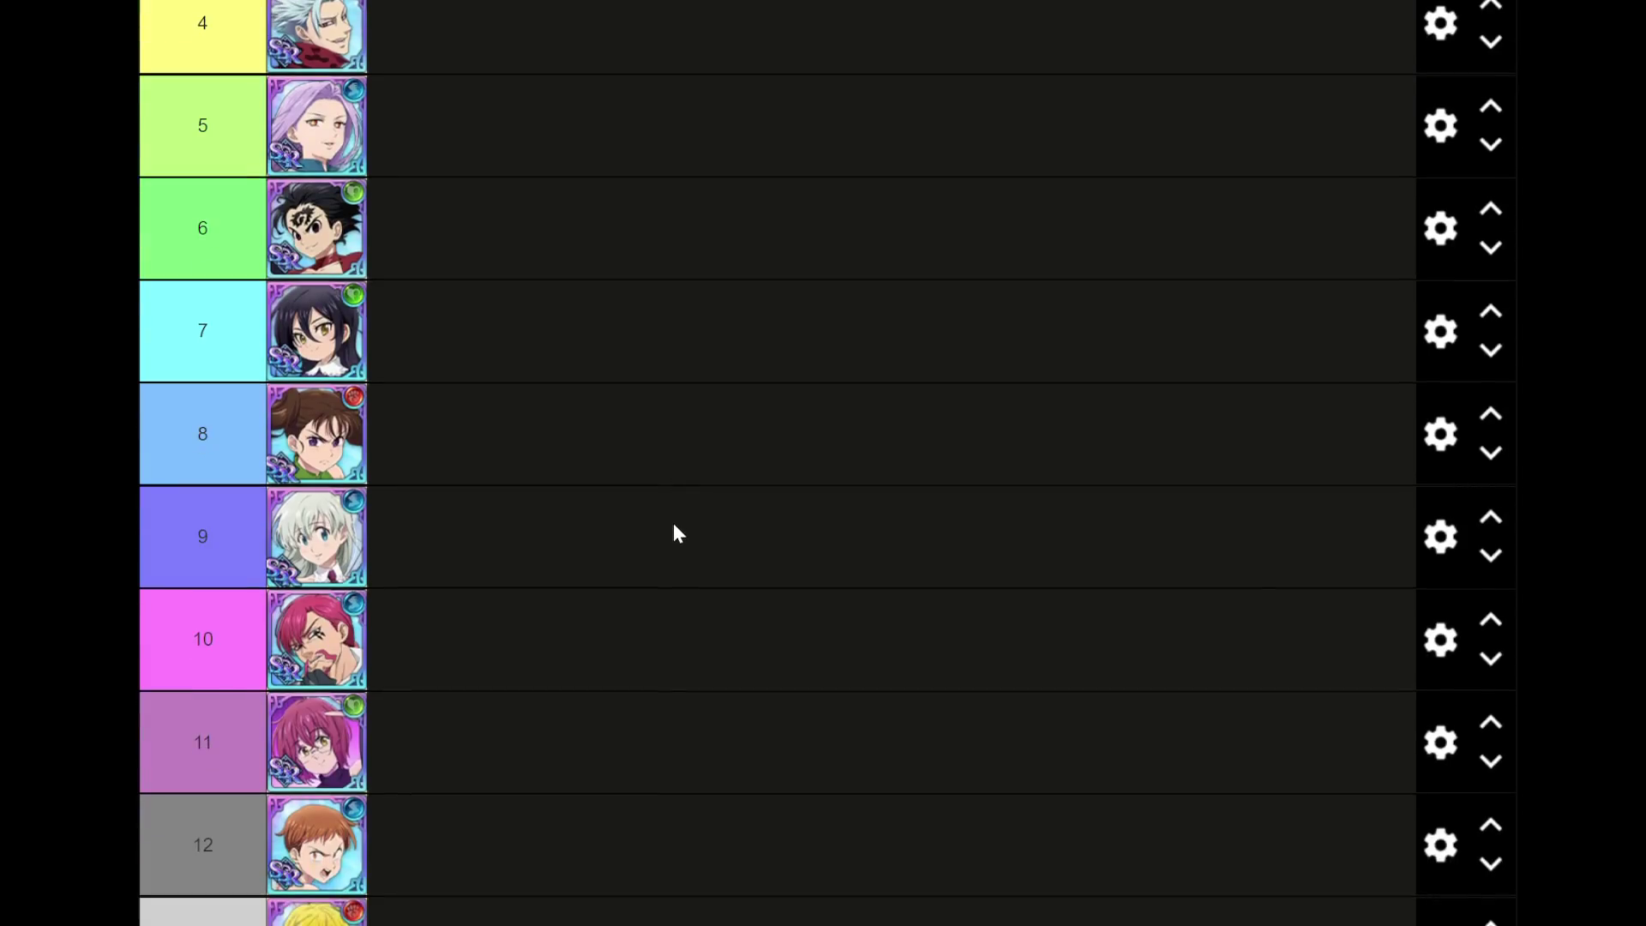
{"action": "scroll", "coordinate": [672, 519], "scroll_direction": "down", "scroll_amount": 3}
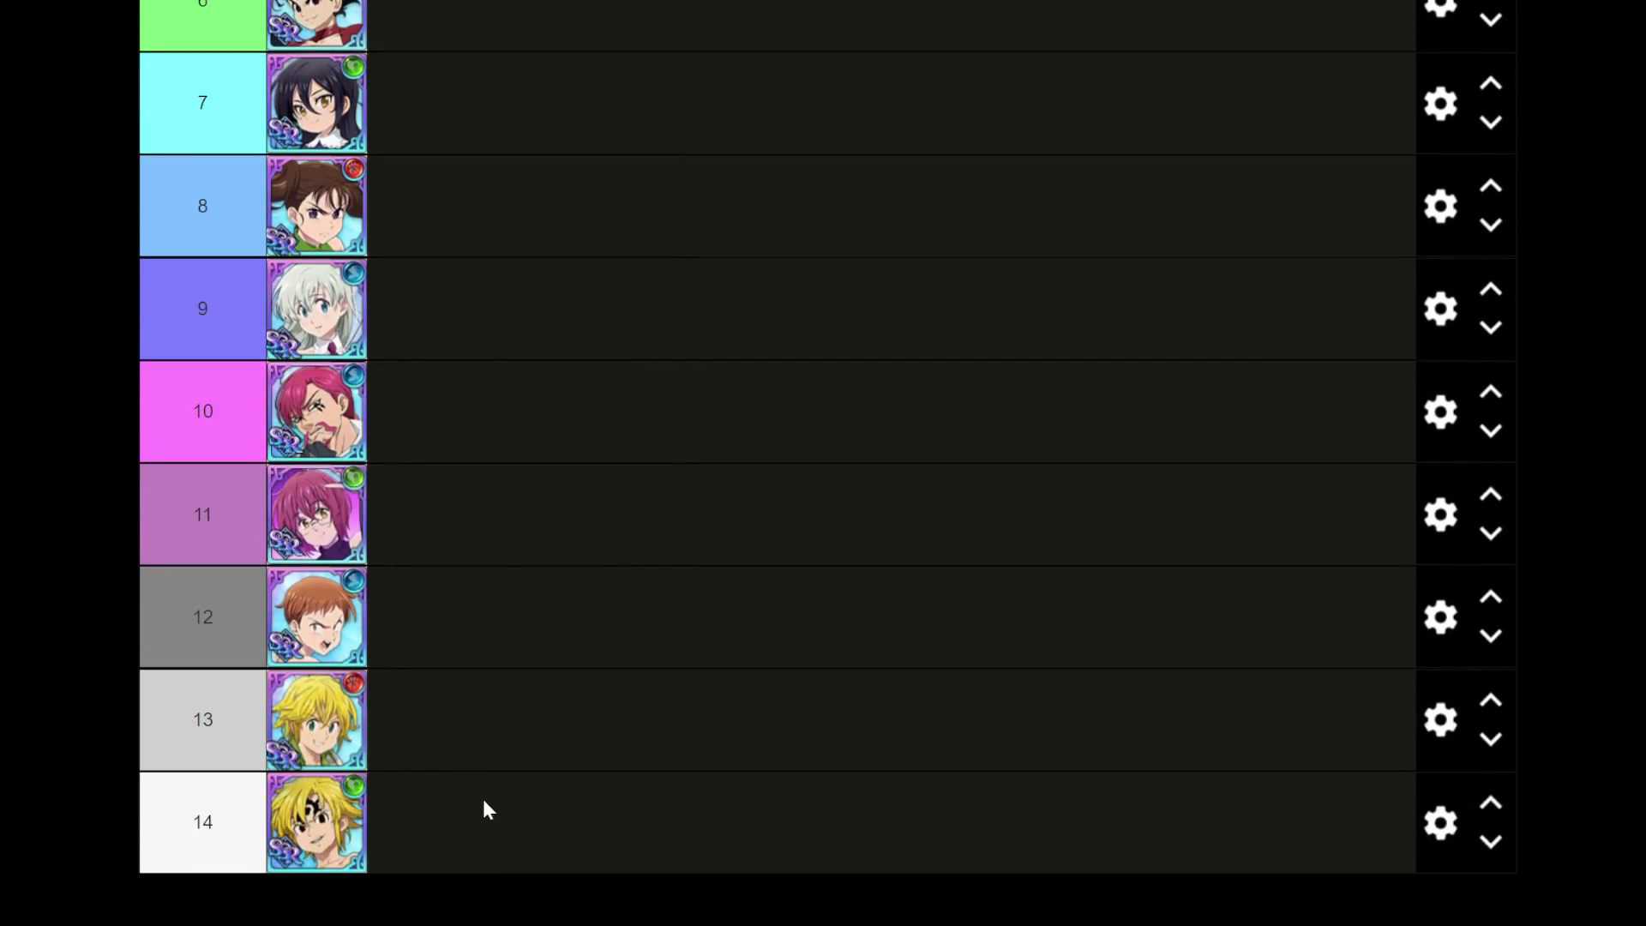
{"action": "scroll", "coordinate": [459, 790], "scroll_direction": "up", "scroll_amount": 1}
{"action": "scroll", "coordinate": [459, 790], "scroll_direction": "down", "scroll_amount": 1}
{"action": "left_click_drag", "start_coordinate": [329, 626], "coordinate": [515, 849]}
{"action": "left_click_drag", "start_coordinate": [317, 815], "coordinate": [356, 652]}
{"action": "left_click_drag", "start_coordinate": [317, 720], "coordinate": [326, 823]}
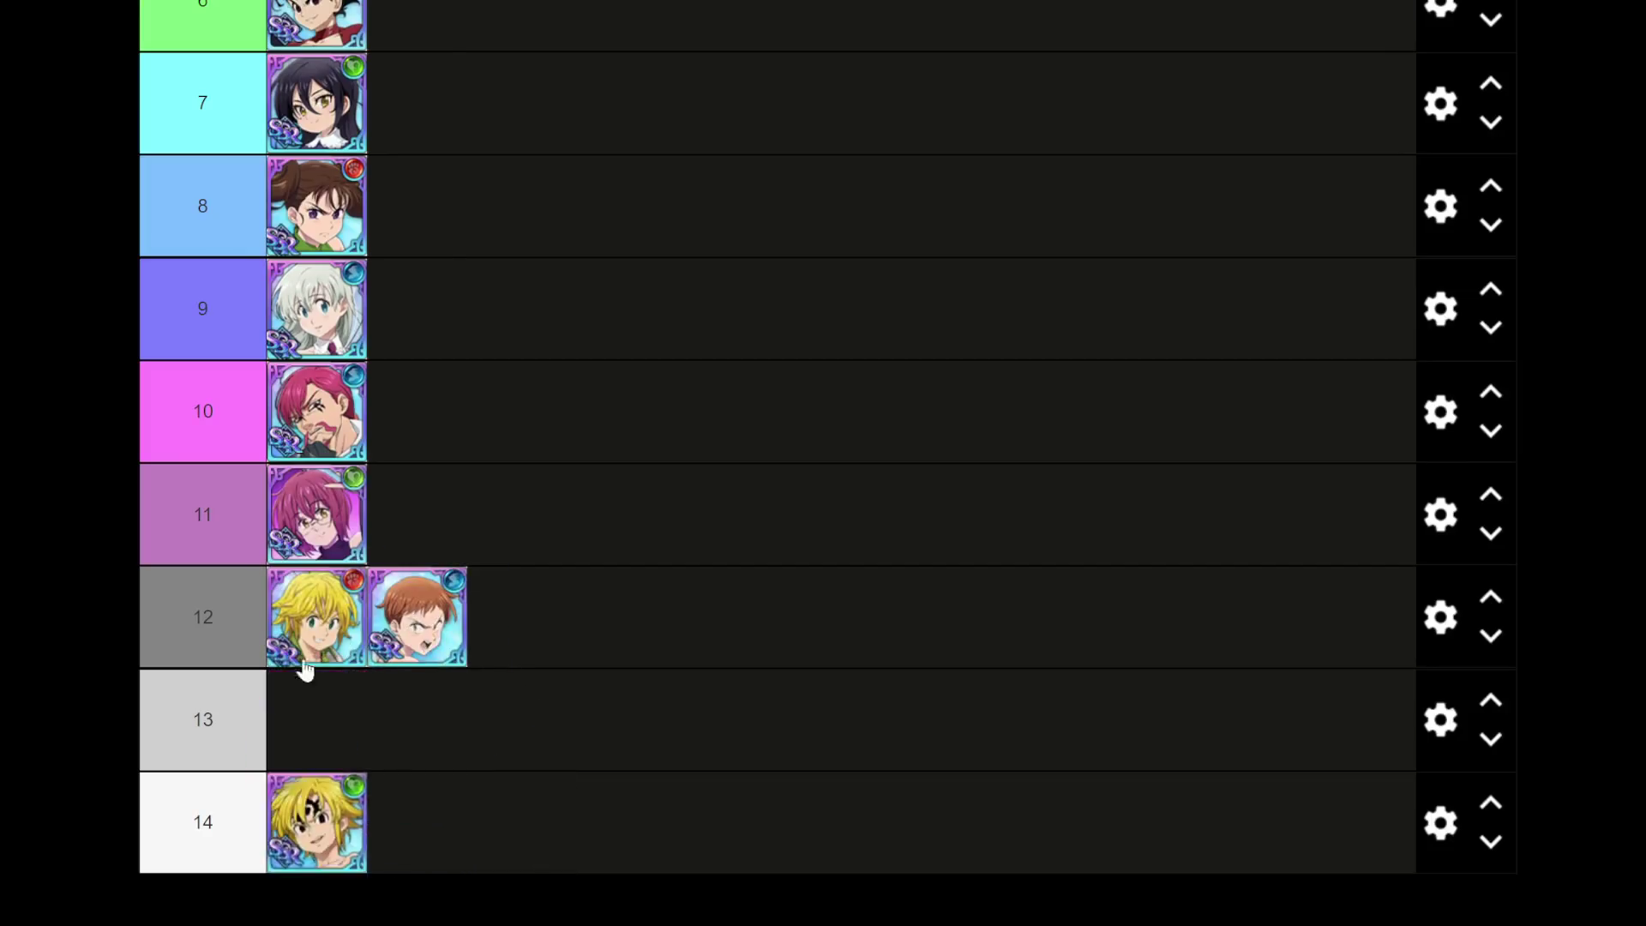
{"action": "left_click_drag", "start_coordinate": [309, 672], "coordinate": [356, 742]}
{"action": "scroll", "coordinate": [441, 725], "scroll_direction": "up", "scroll_amount": 1}
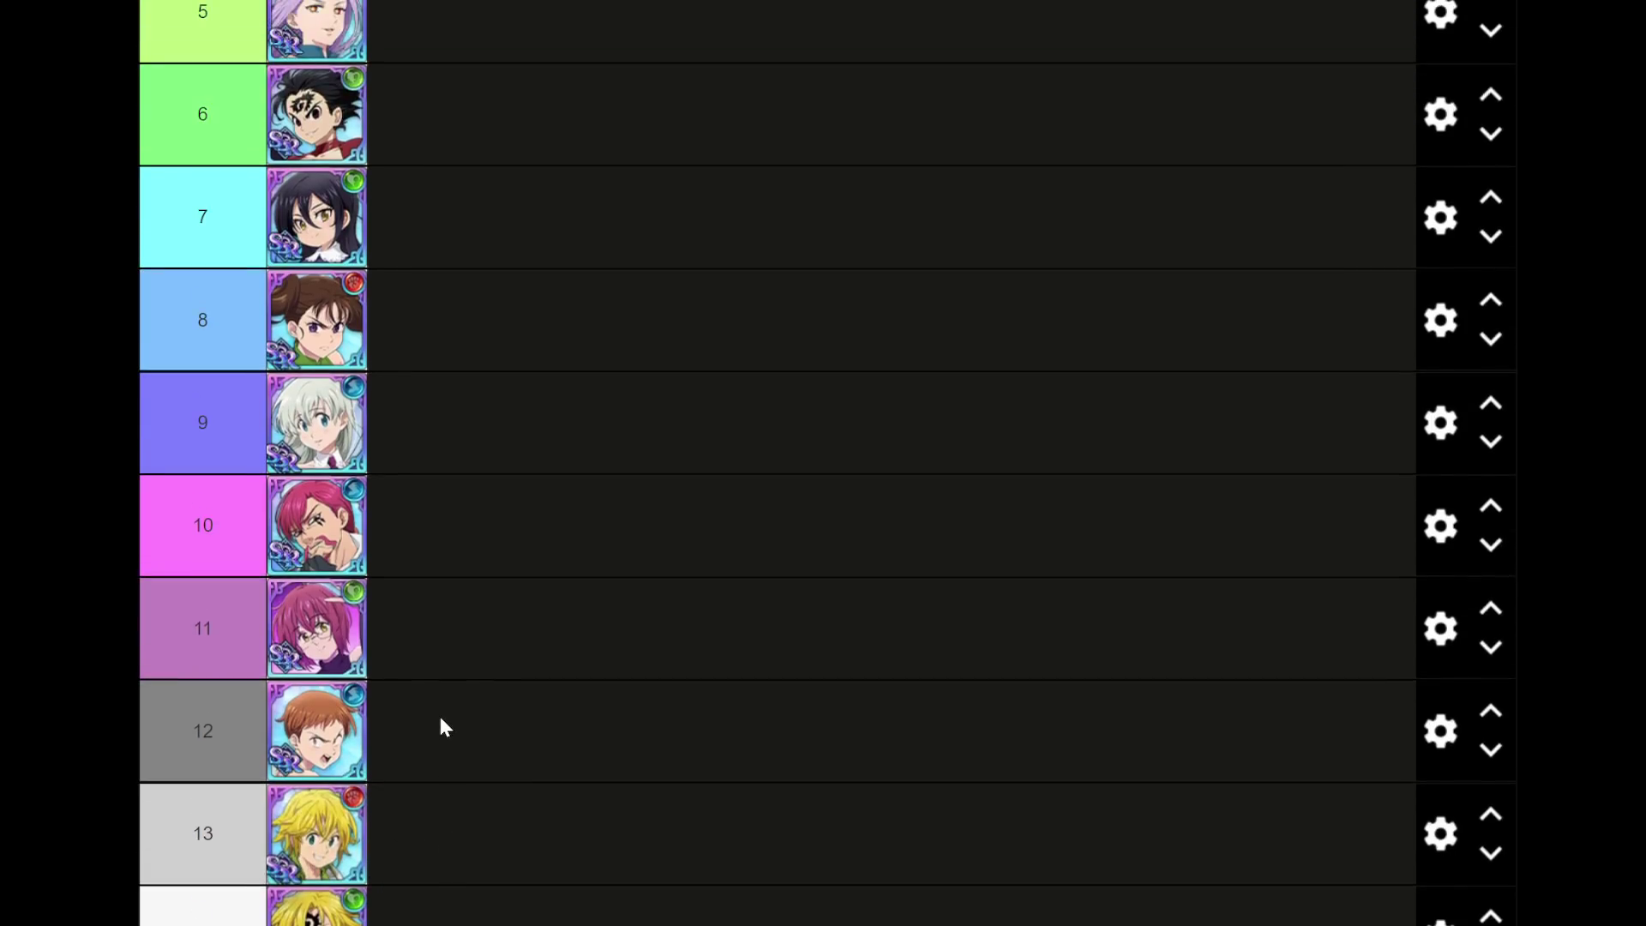
{"action": "scroll", "coordinate": [358, 680], "scroll_direction": "up", "scroll_amount": 1}
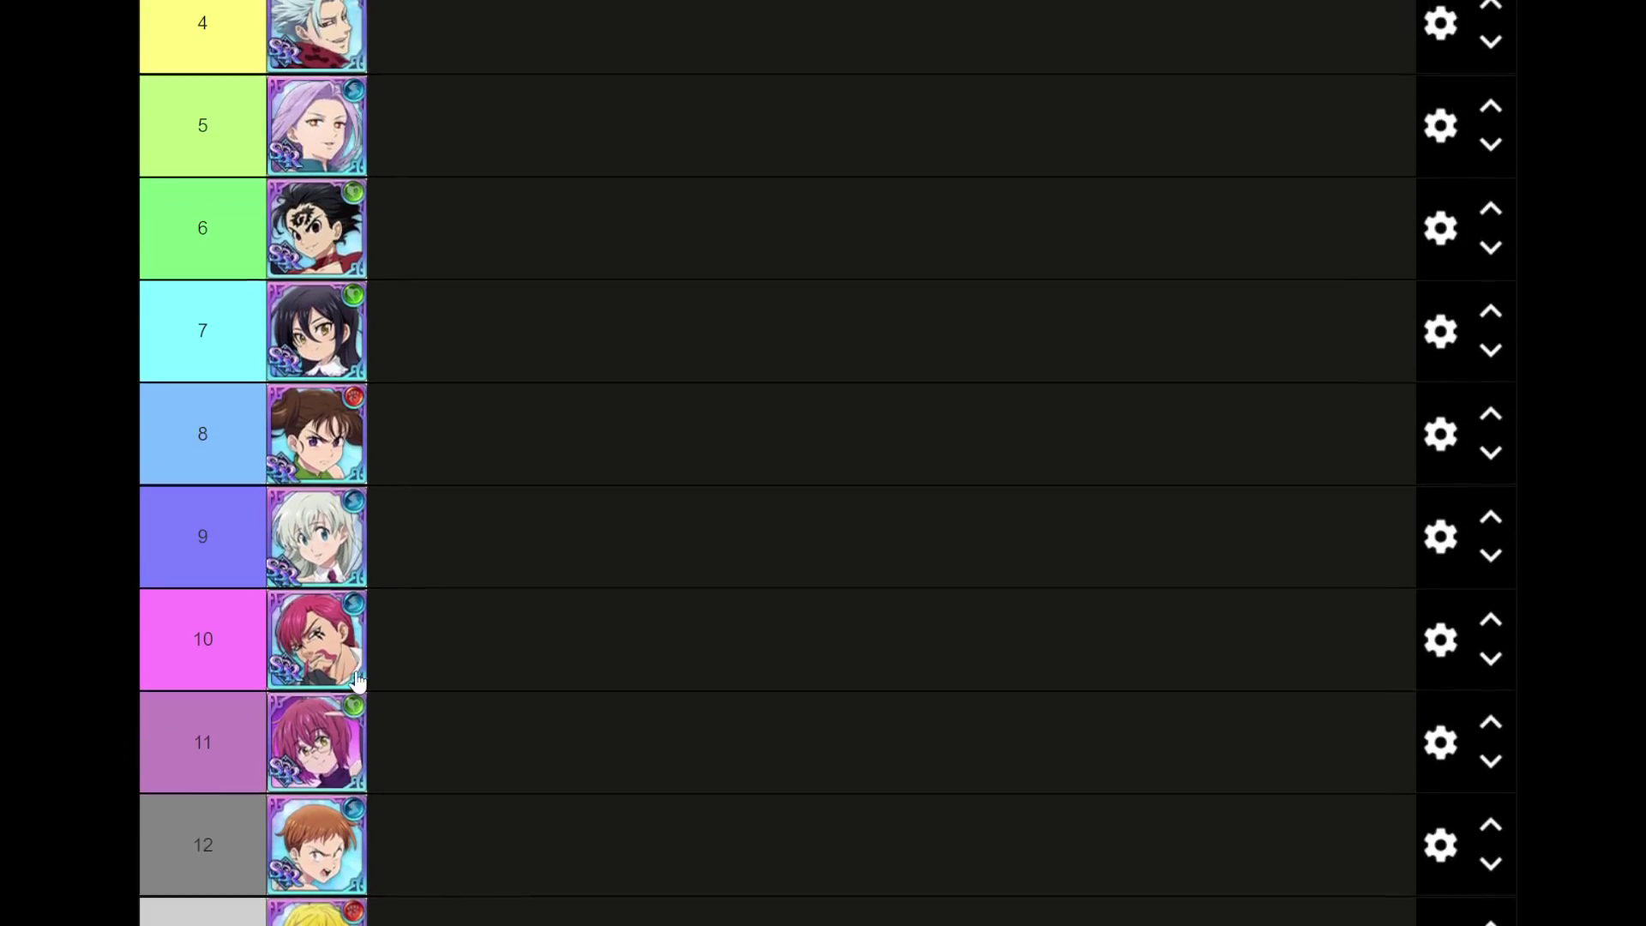
{"action": "scroll", "coordinate": [542, 791], "scroll_direction": "up", "scroll_amount": 4}
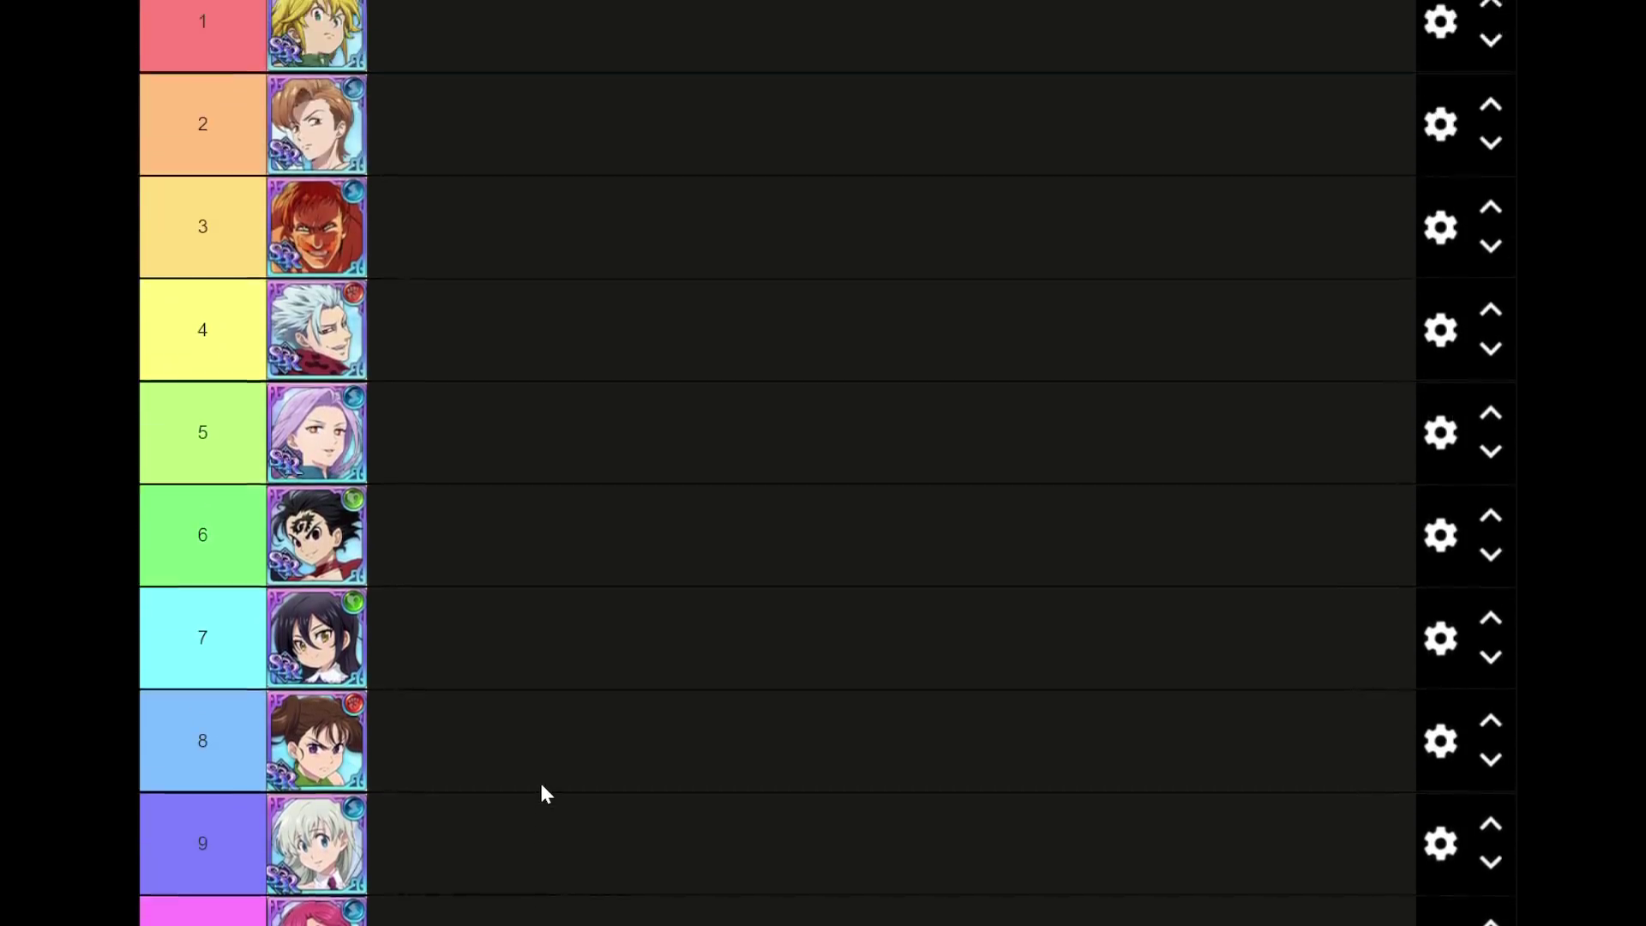
{"action": "scroll", "coordinate": [542, 787], "scroll_direction": "down", "scroll_amount": 1}
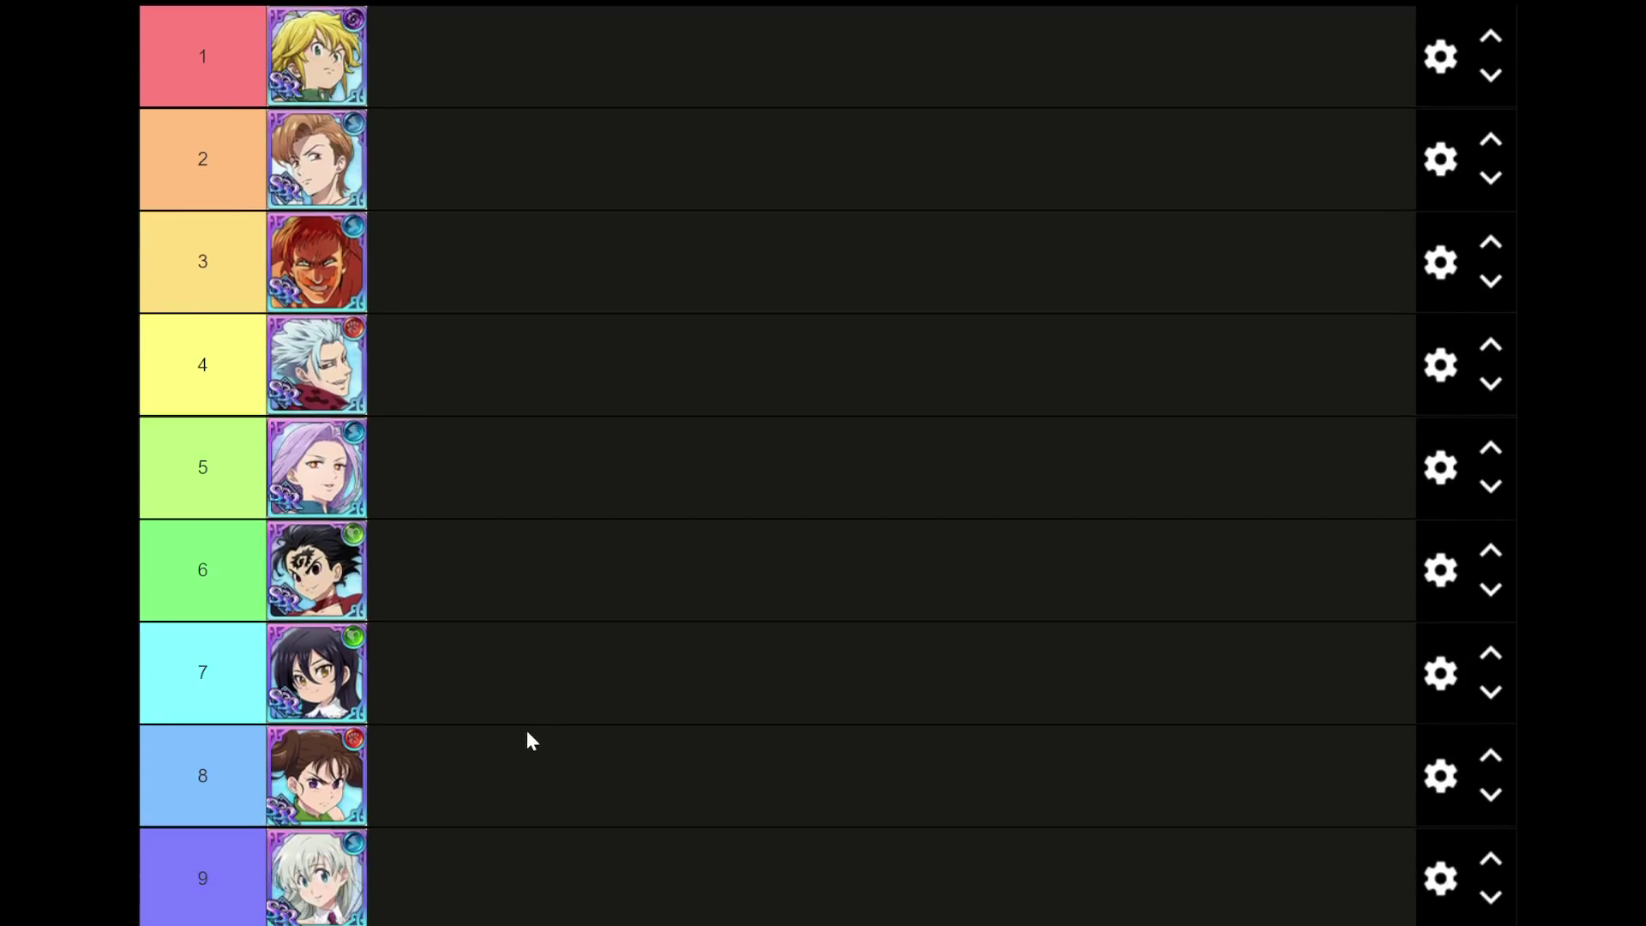
{"action": "scroll", "coordinate": [528, 742], "scroll_direction": "down", "scroll_amount": 2}
{"action": "scroll", "coordinate": [526, 742], "scroll_direction": "down", "scroll_amount": 3}
{"action": "scroll", "coordinate": [525, 746], "scroll_direction": "up", "scroll_amount": 5}
{"action": "scroll", "coordinate": [361, 719], "scroll_direction": "down", "scroll_amount": 1}
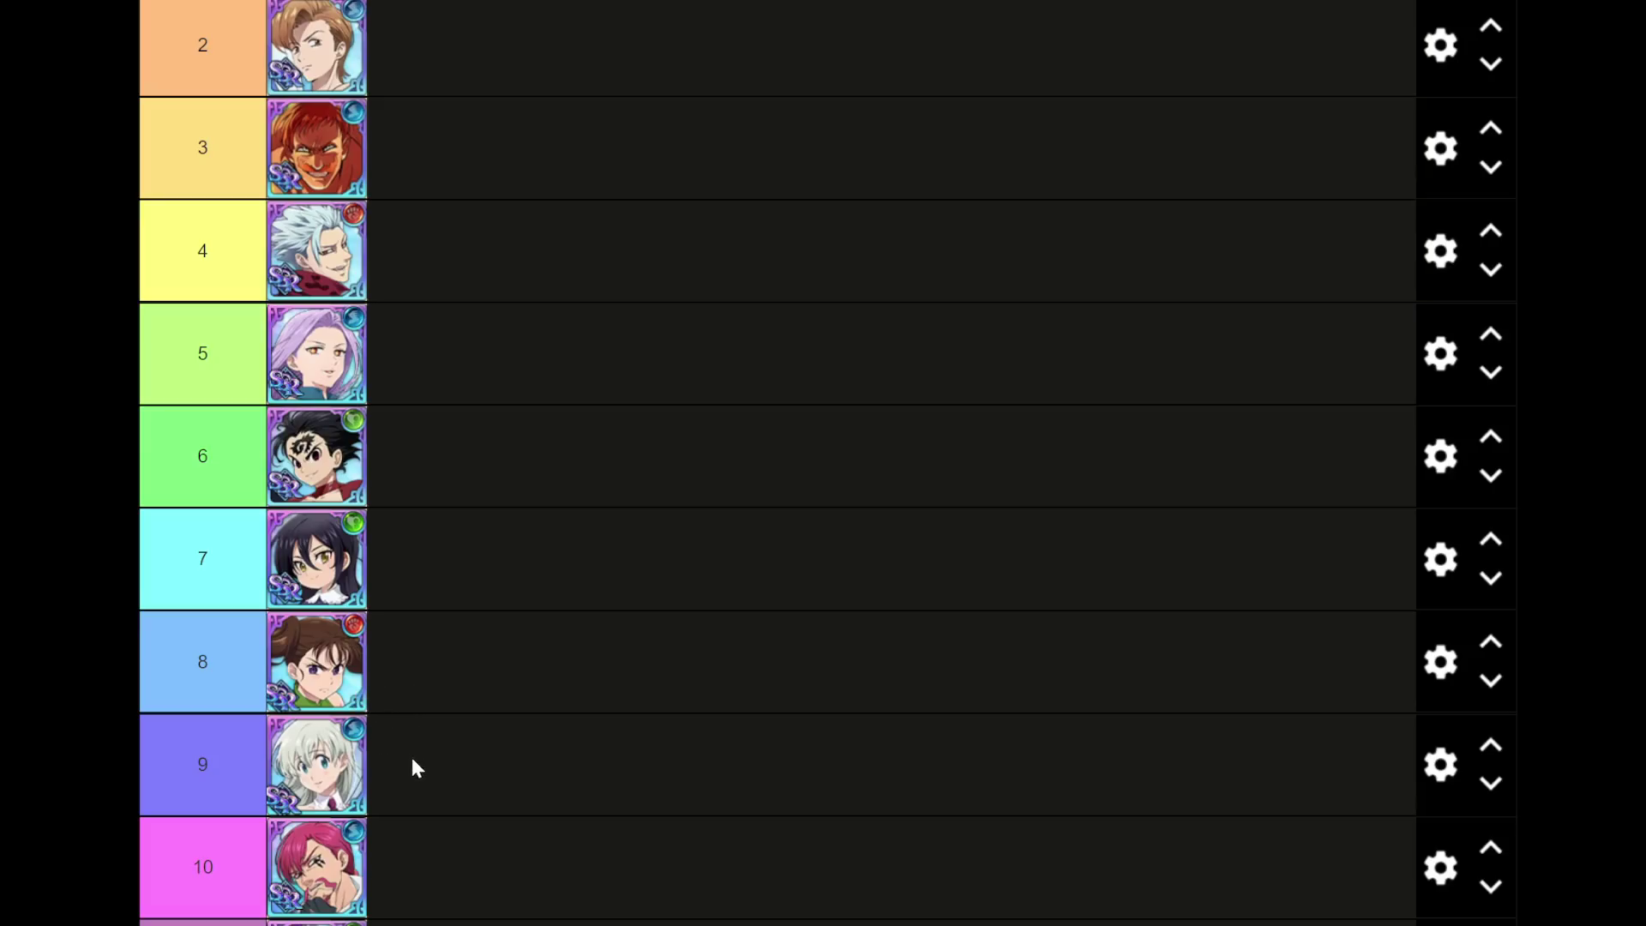
{"action": "scroll", "coordinate": [406, 746], "scroll_direction": "up", "scroll_amount": 3}
{"action": "scroll", "coordinate": [407, 746], "scroll_direction": "down", "scroll_amount": 1}
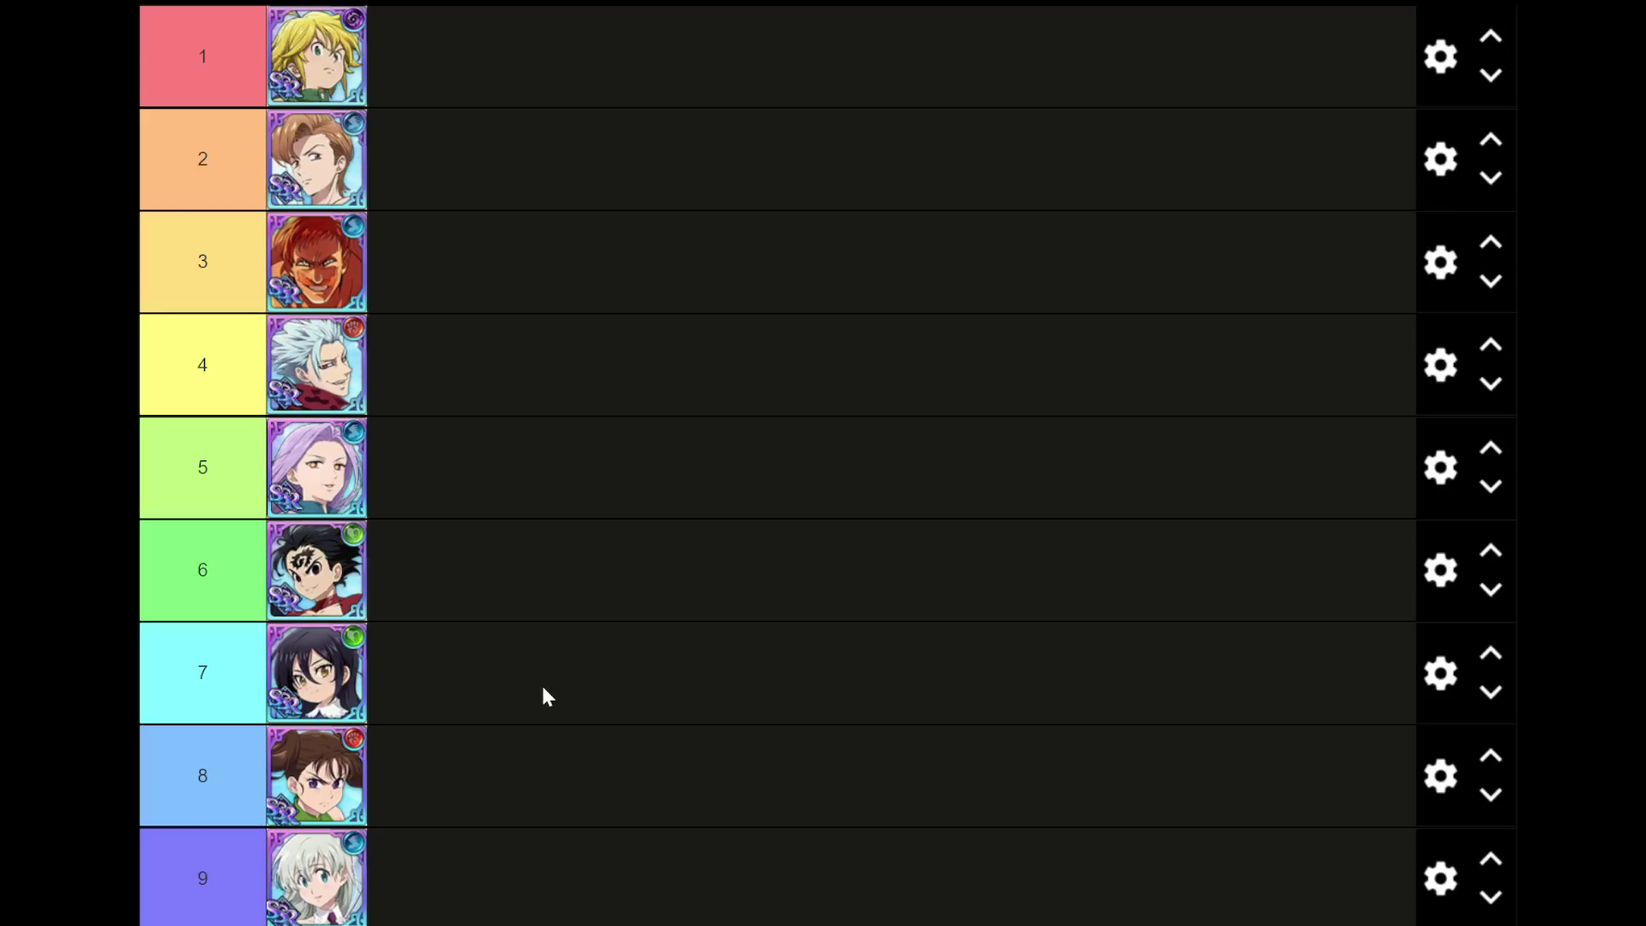
{"action": "scroll", "coordinate": [543, 688], "scroll_direction": "down", "scroll_amount": 1}
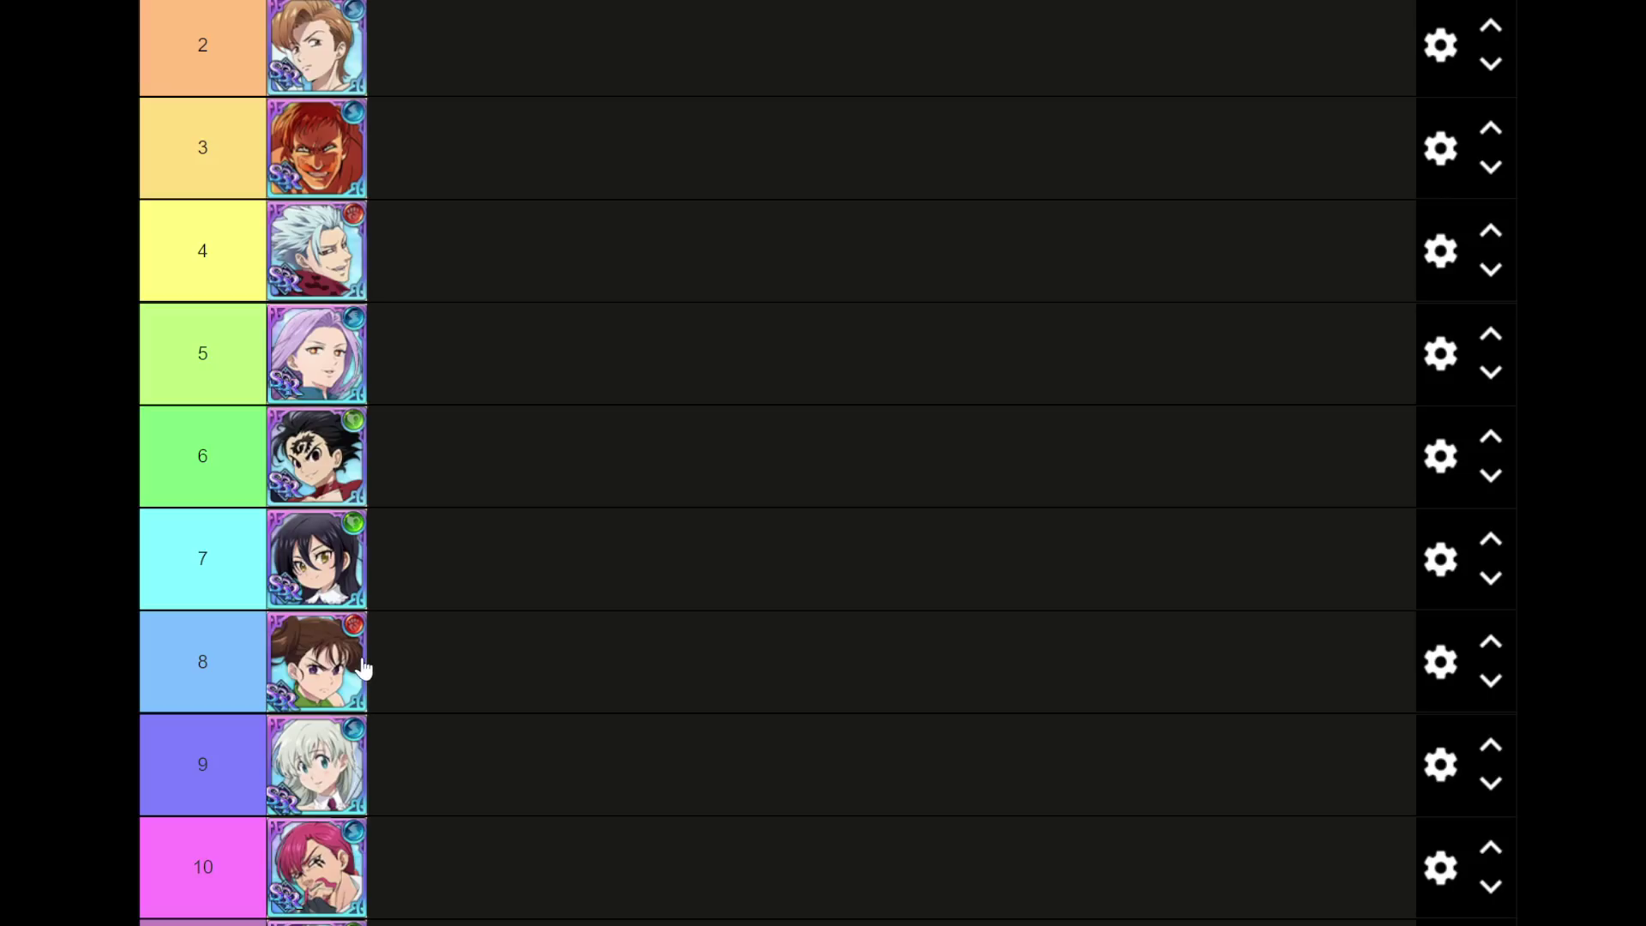
- Move the brown-haired pigtailed portrait up to row 7 and the black-haired one down to row 8
{"action": "left_click_drag", "start_coordinate": [367, 670], "coordinate": [433, 592]}
{"action": "left_click_drag", "start_coordinate": [319, 585], "coordinate": [317, 667]}
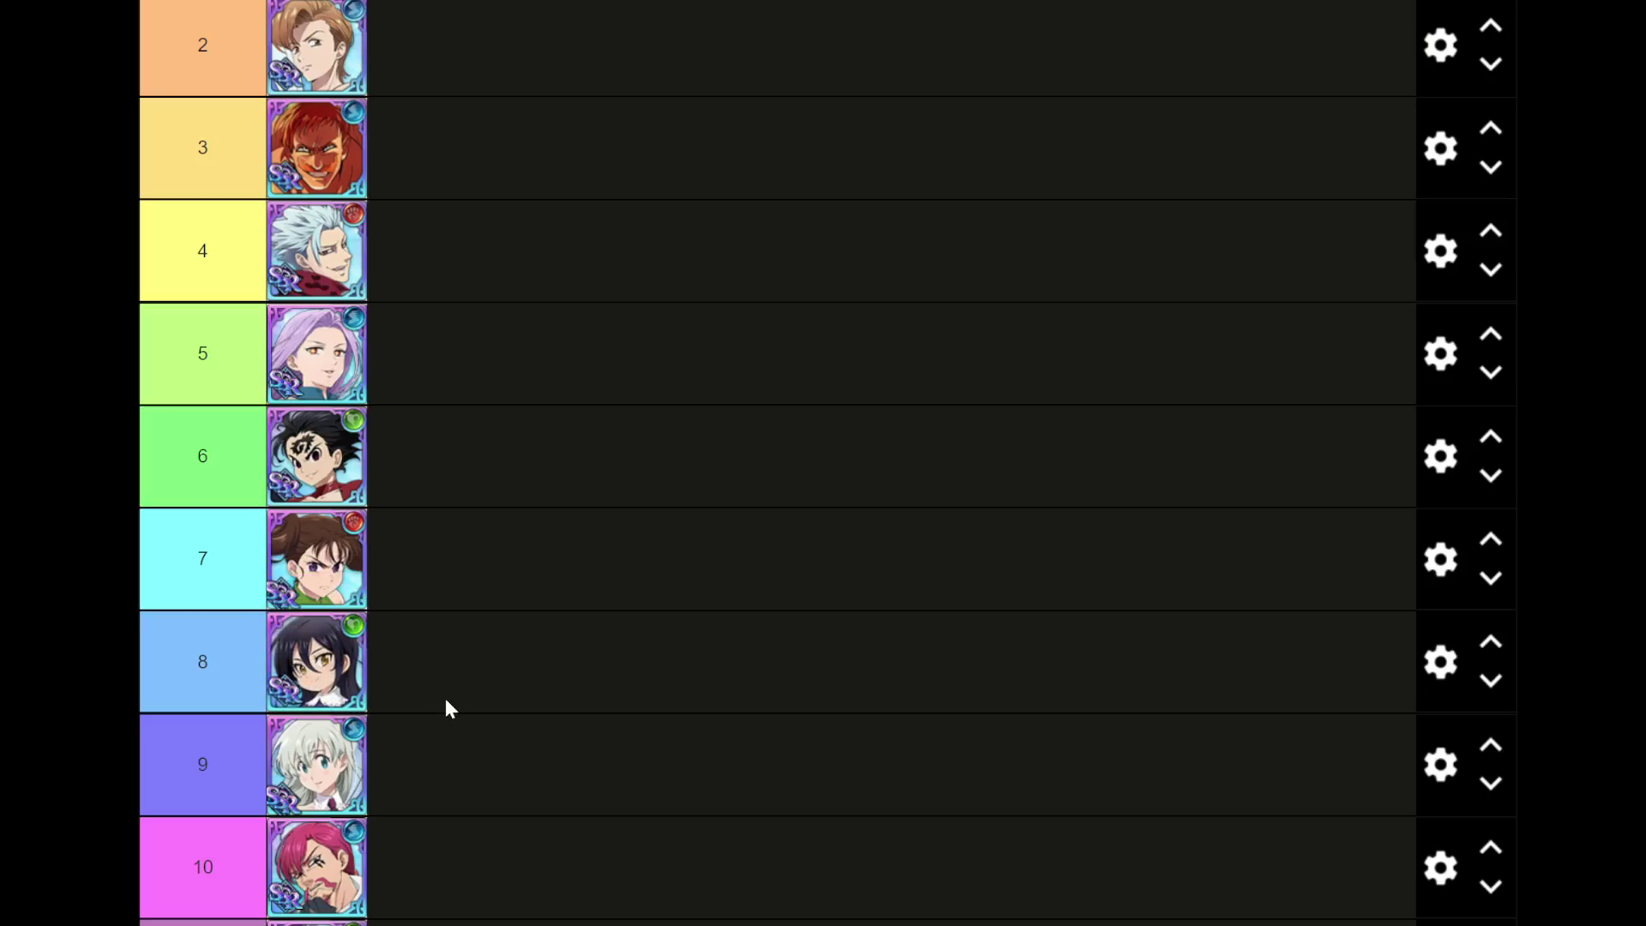
{"action": "scroll", "coordinate": [451, 698], "scroll_direction": "up", "scroll_amount": 1}
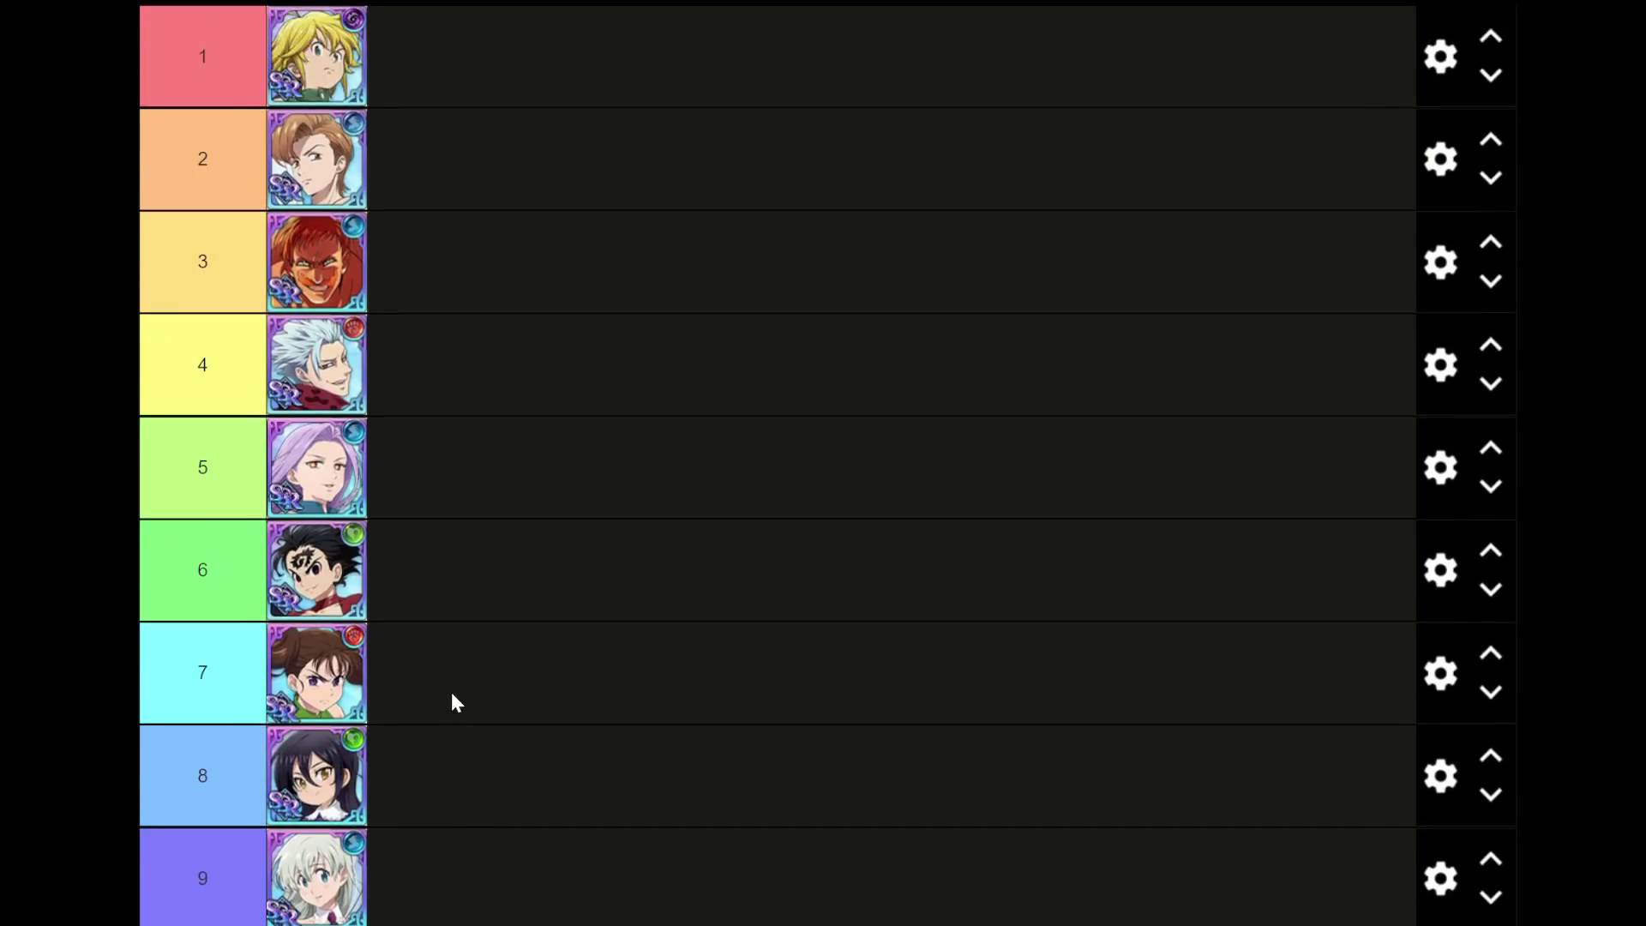
{"action": "scroll", "coordinate": [451, 694], "scroll_direction": "up", "scroll_amount": 1}
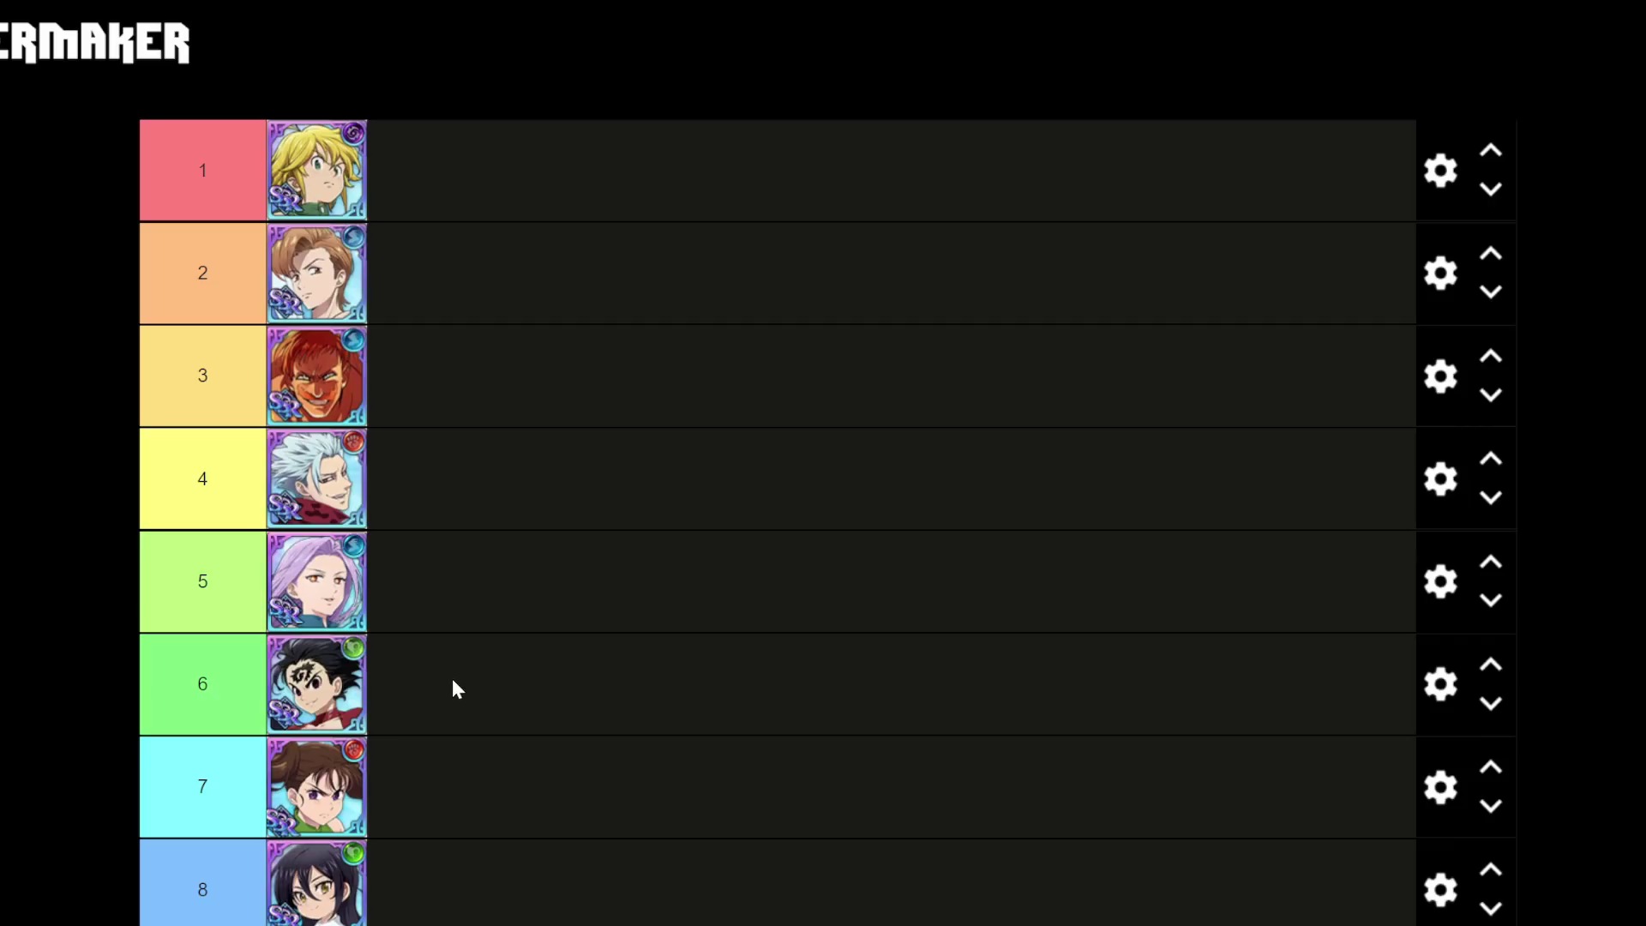
{"action": "scroll", "coordinate": [455, 686], "scroll_direction": "down", "scroll_amount": 2}
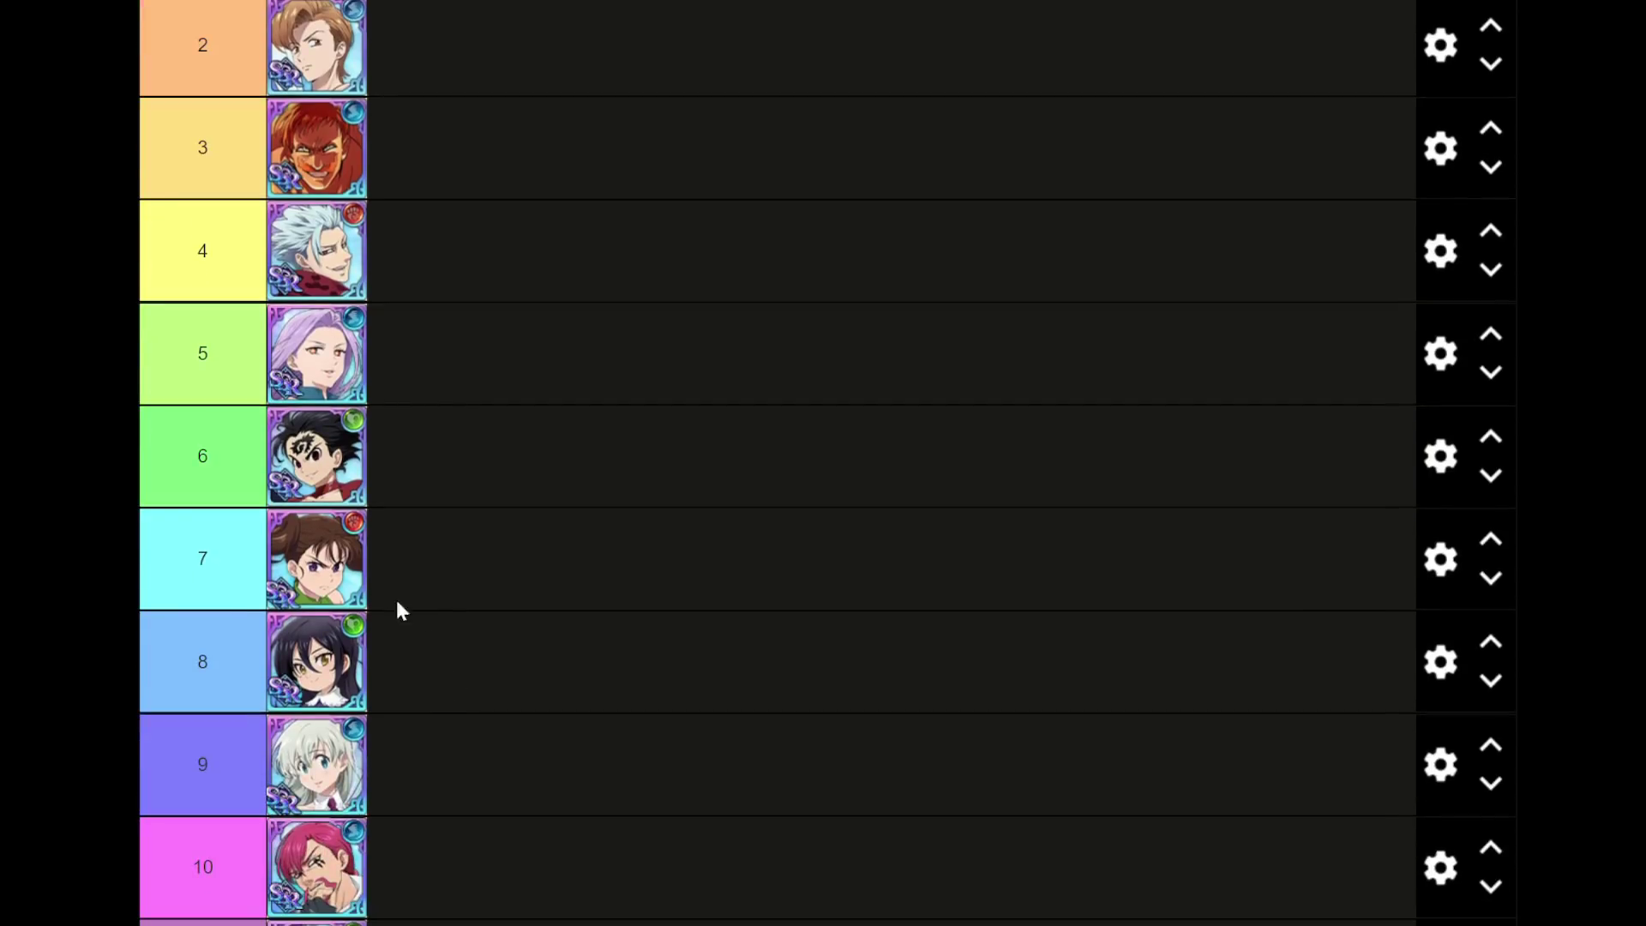
- Re-drag the row 7 and 8 portraits so brown-haired settles in 7, black-haired in 8
{"action": "mouse_move", "coordinate": [370, 670]}
{"action": "left_mouse_down"}
{"action": "mouse_move", "coordinate": [414, 671]}
{"action": "mouse_move", "coordinate": [385, 701]}
{"action": "mouse_move", "coordinate": [366, 682]}
{"action": "left_mouse_up"}
{"action": "left_click_drag", "start_coordinate": [358, 604], "coordinate": [387, 636]}
{"action": "scroll", "coordinate": [387, 636], "scroll_direction": "up", "scroll_amount": 1}
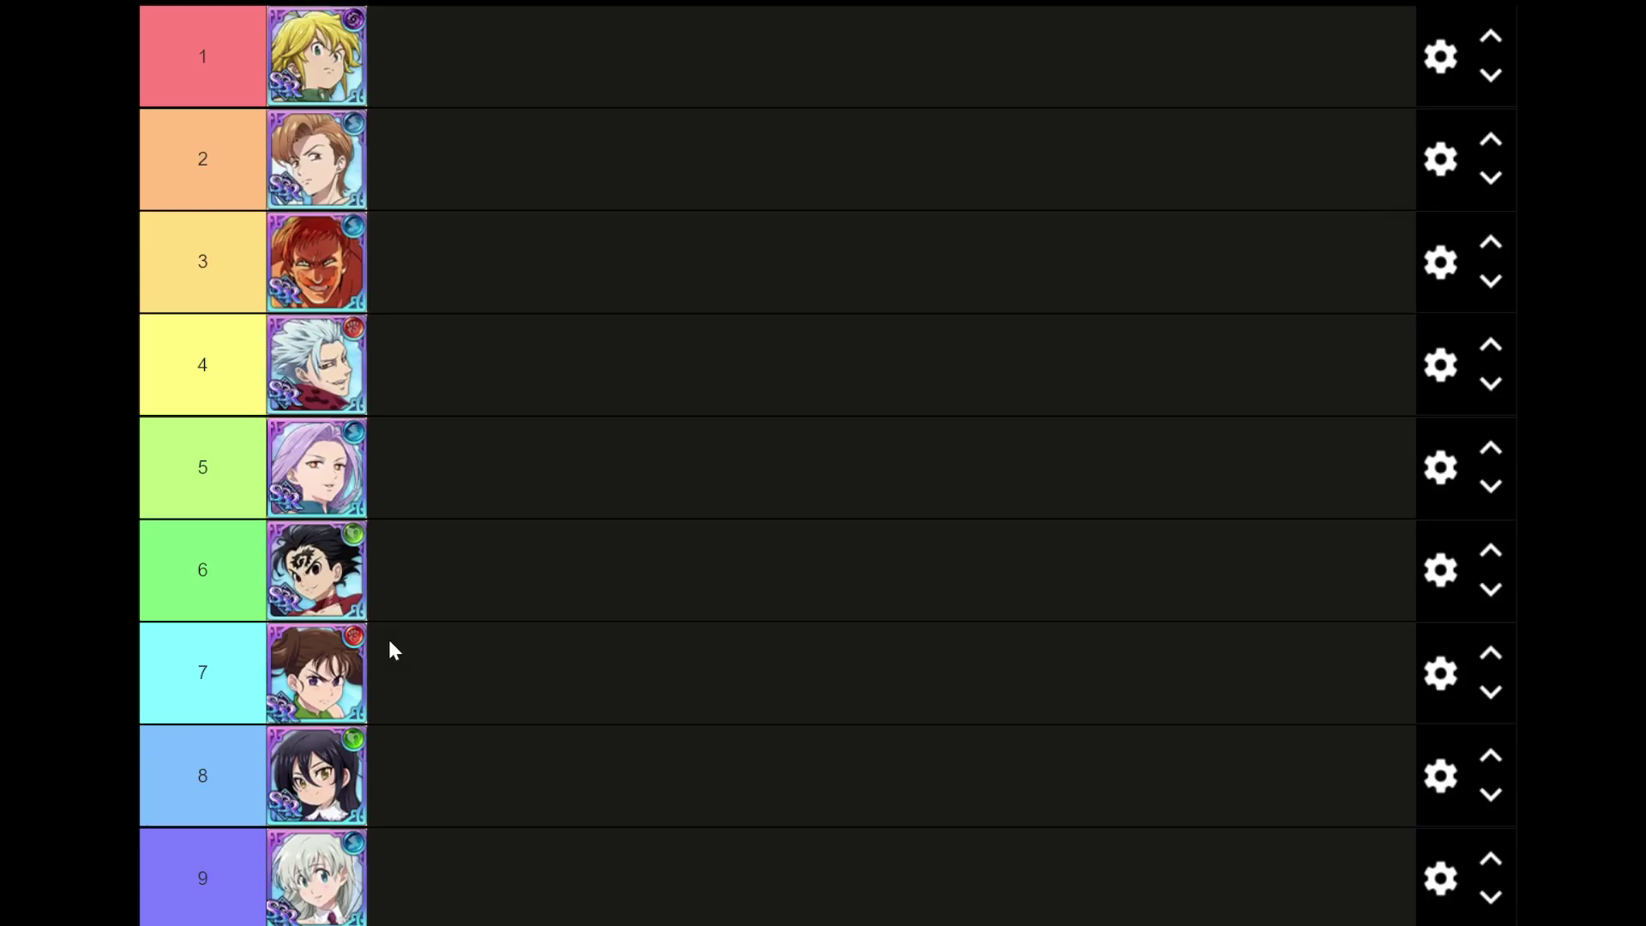
{"action": "scroll", "coordinate": [392, 649], "scroll_direction": "up", "scroll_amount": 1}
{"action": "scroll", "coordinate": [393, 649], "scroll_direction": "down", "scroll_amount": 1}
{"action": "left_click_drag", "start_coordinate": [317, 674], "coordinate": [363, 725]}
{"action": "scroll", "coordinate": [411, 703], "scroll_direction": "down", "scroll_amount": 1}
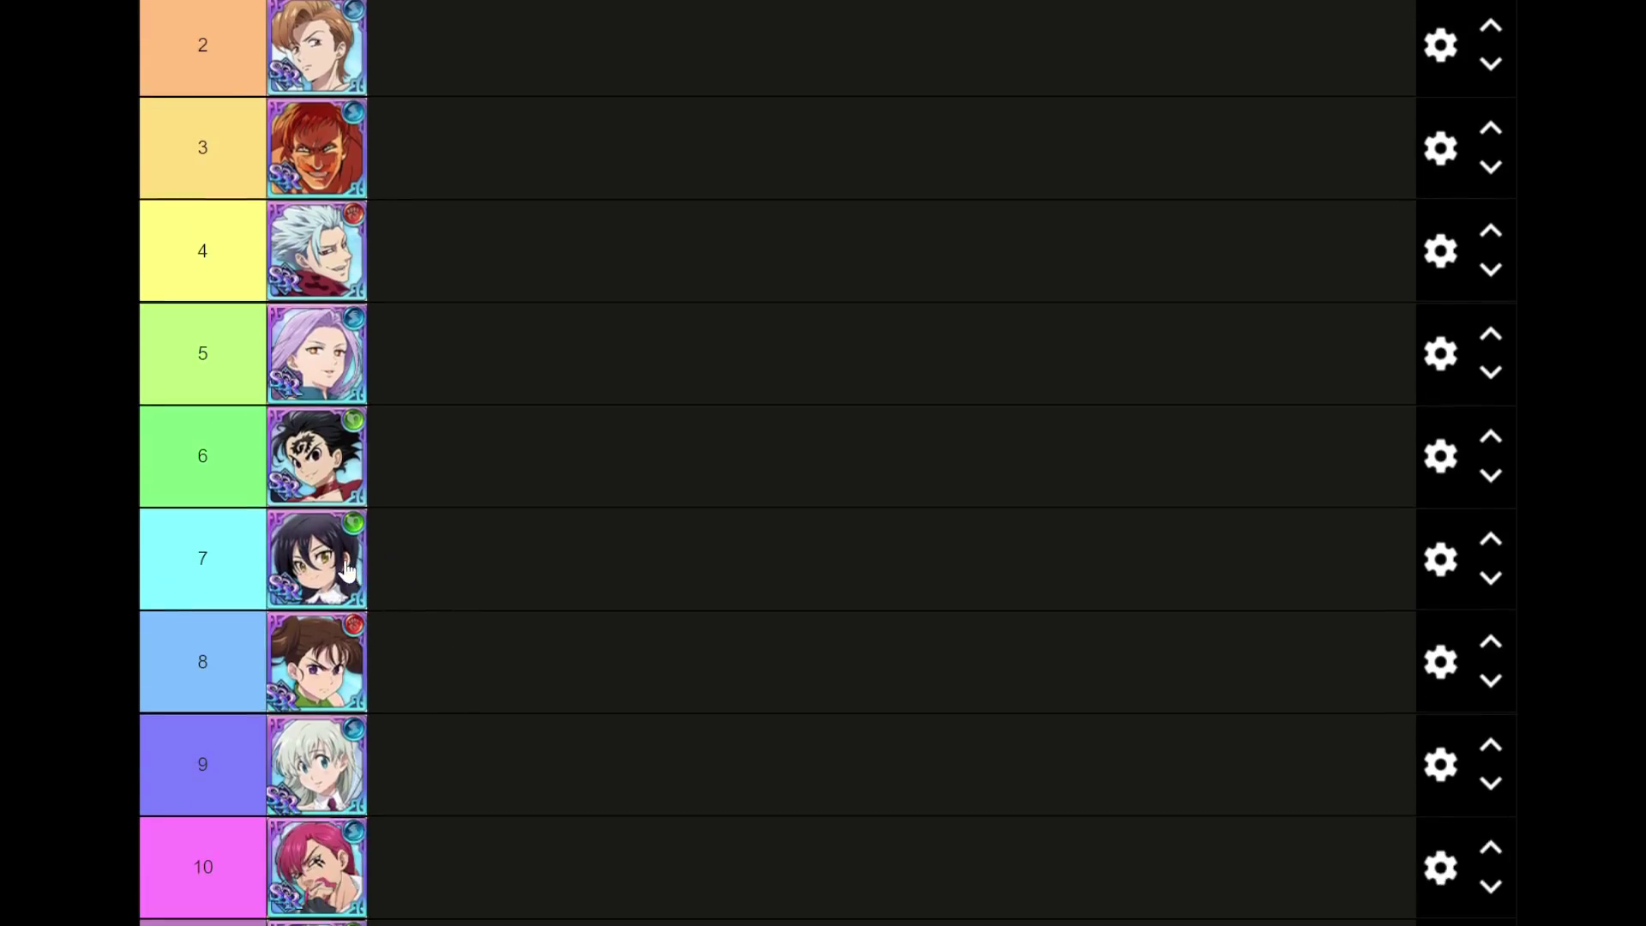
{"action": "left_click_drag", "start_coordinate": [348, 571], "coordinate": [453, 662]}
{"action": "left_click_drag", "start_coordinate": [330, 660], "coordinate": [409, 574]}
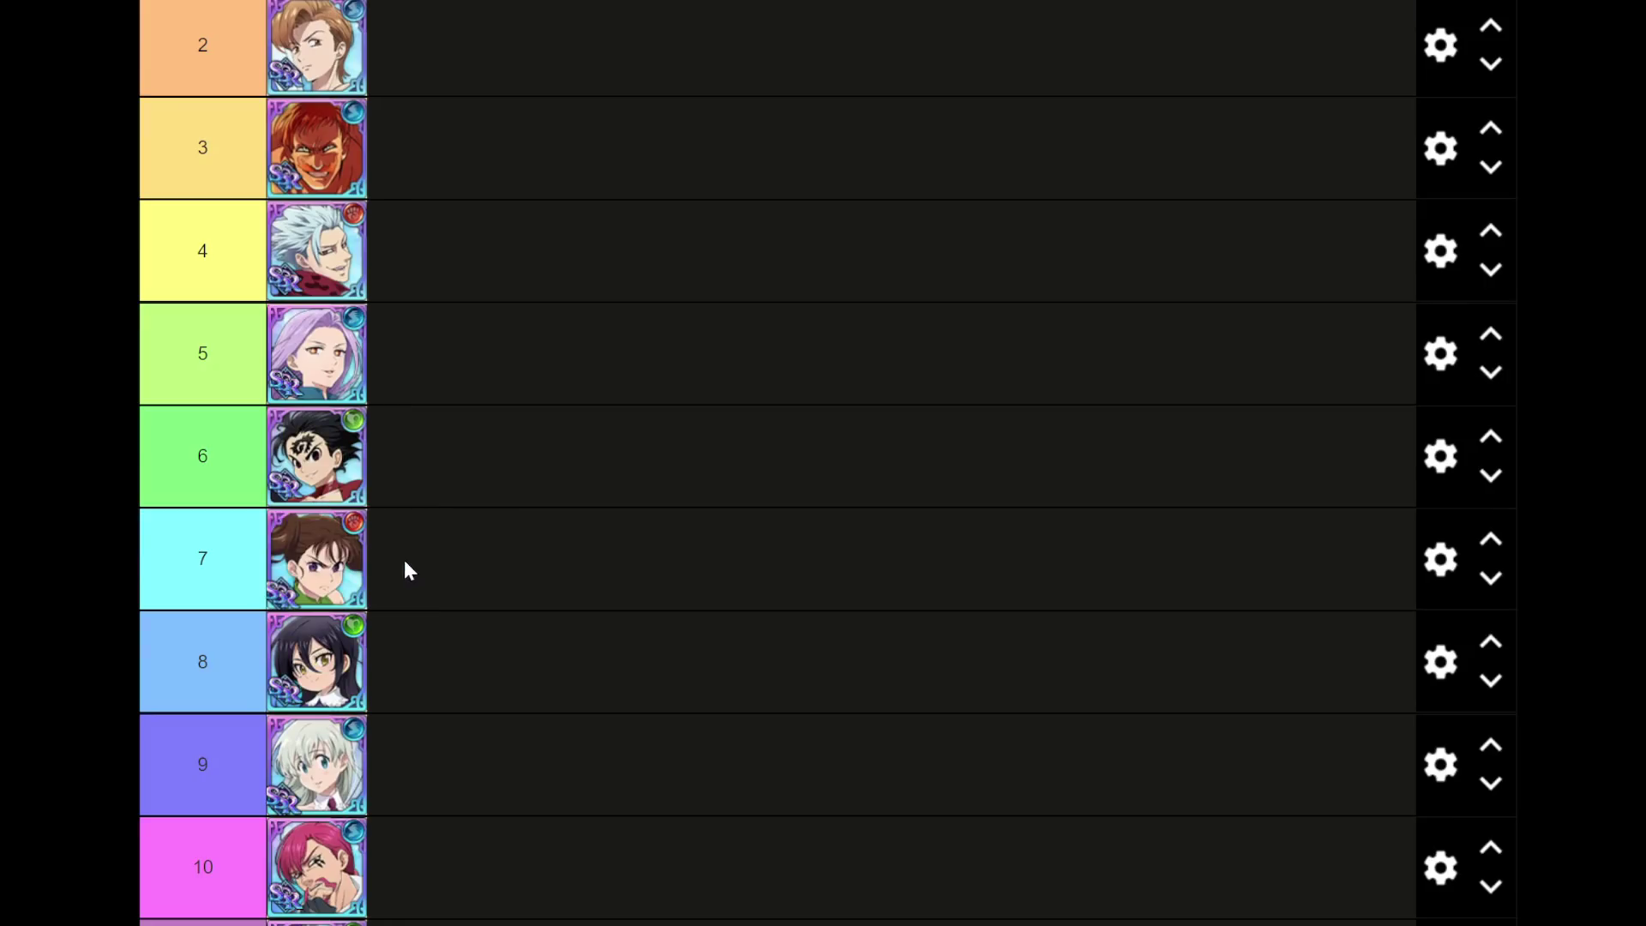
{"action": "scroll", "coordinate": [404, 559], "scroll_direction": "up", "scroll_amount": 3}
{"action": "scroll", "coordinate": [404, 559], "scroll_direction": "down", "scroll_amount": 1}
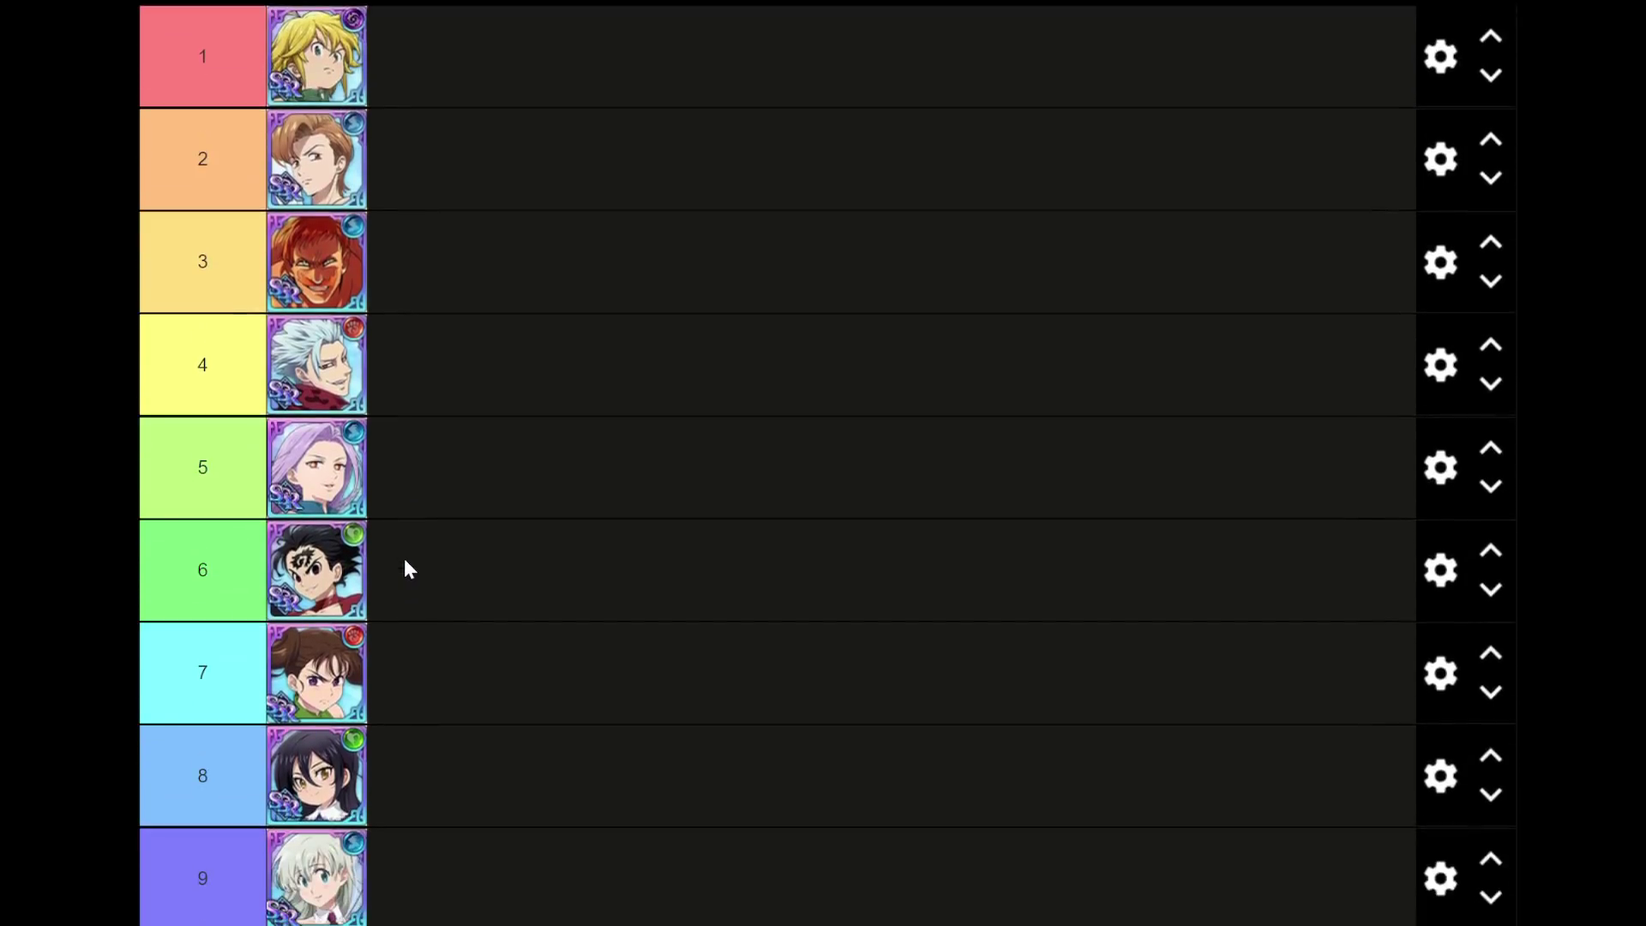